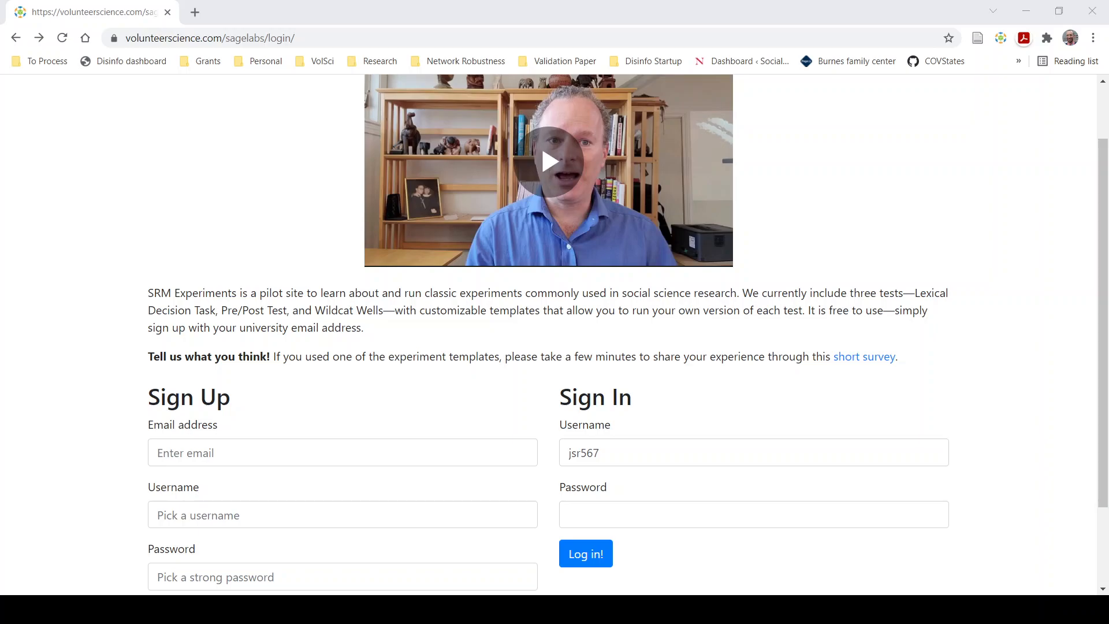
Sign in to the SAGE research methods lab site with the existing username by entering the account password
left_click(1048, 341)
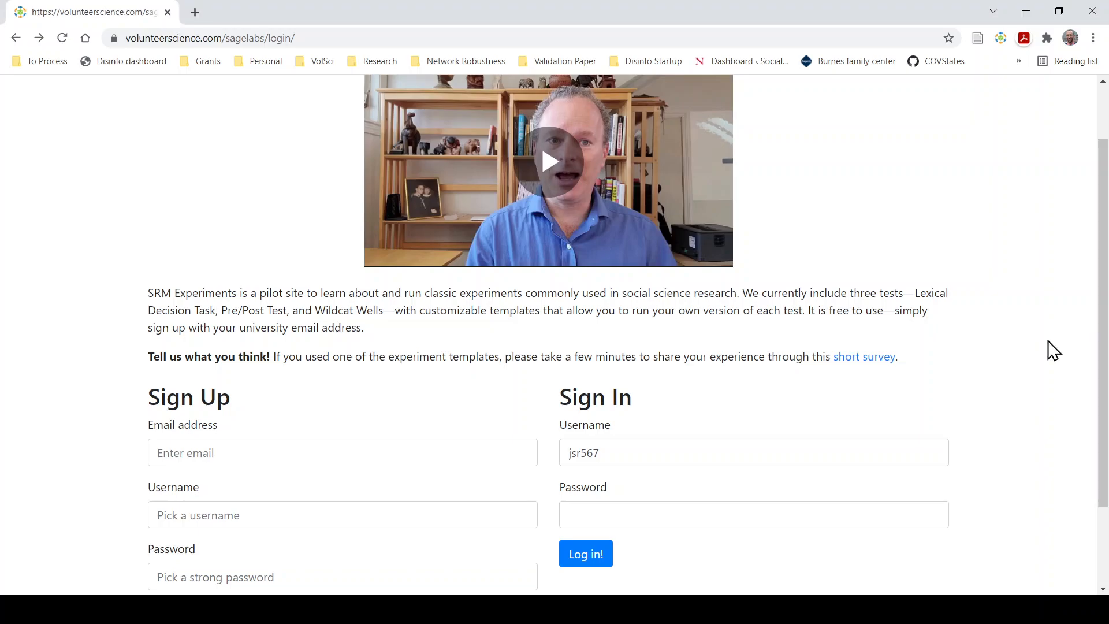
scroll(1048, 349, "up", 1)
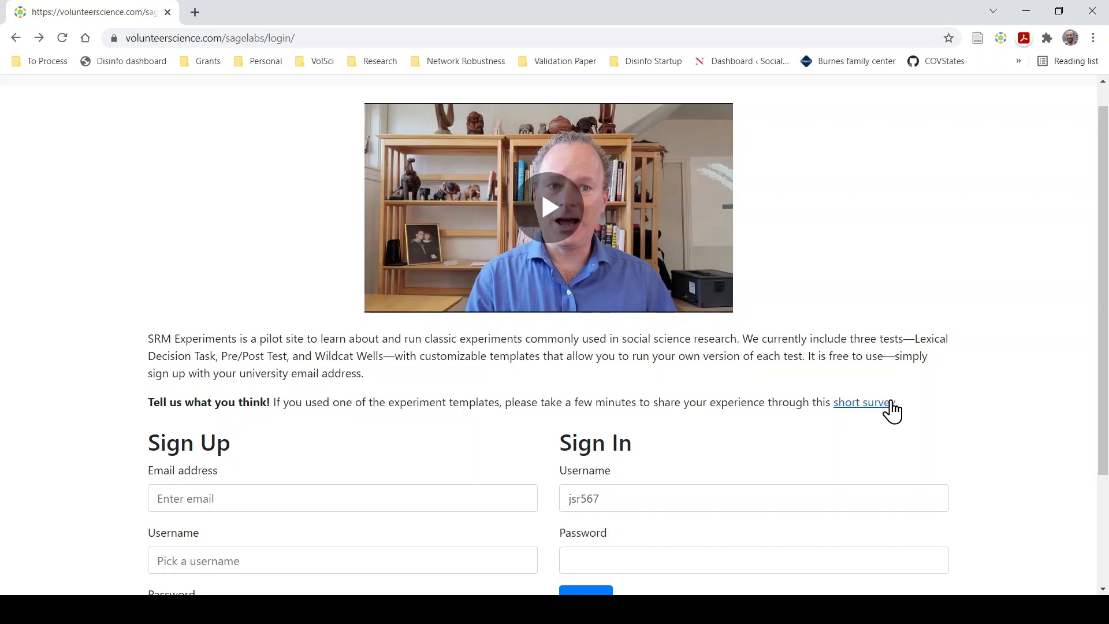
scroll(757, 449, "down", 1)
left_click(668, 502)
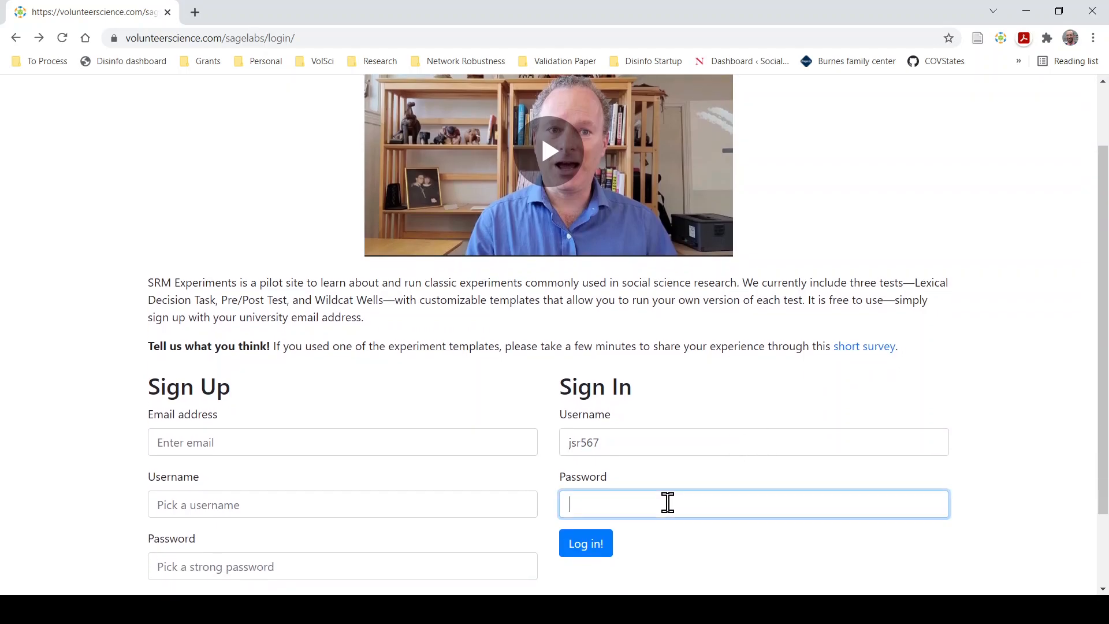
type("********")
key("Return")
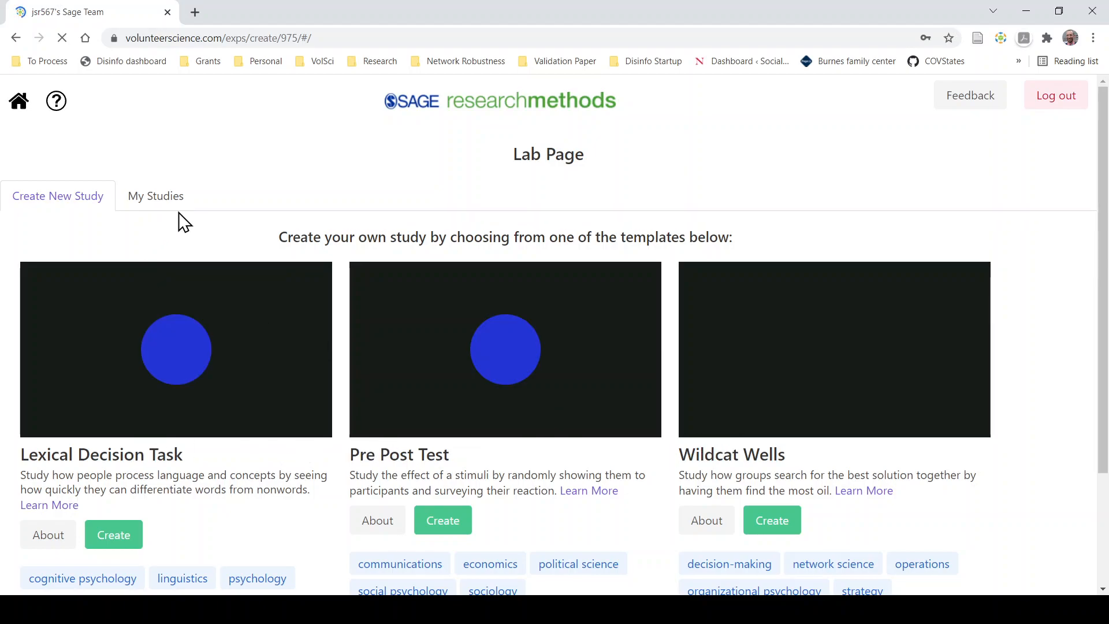
Look through the list of existing studies in My Studies
left_click(147, 207)
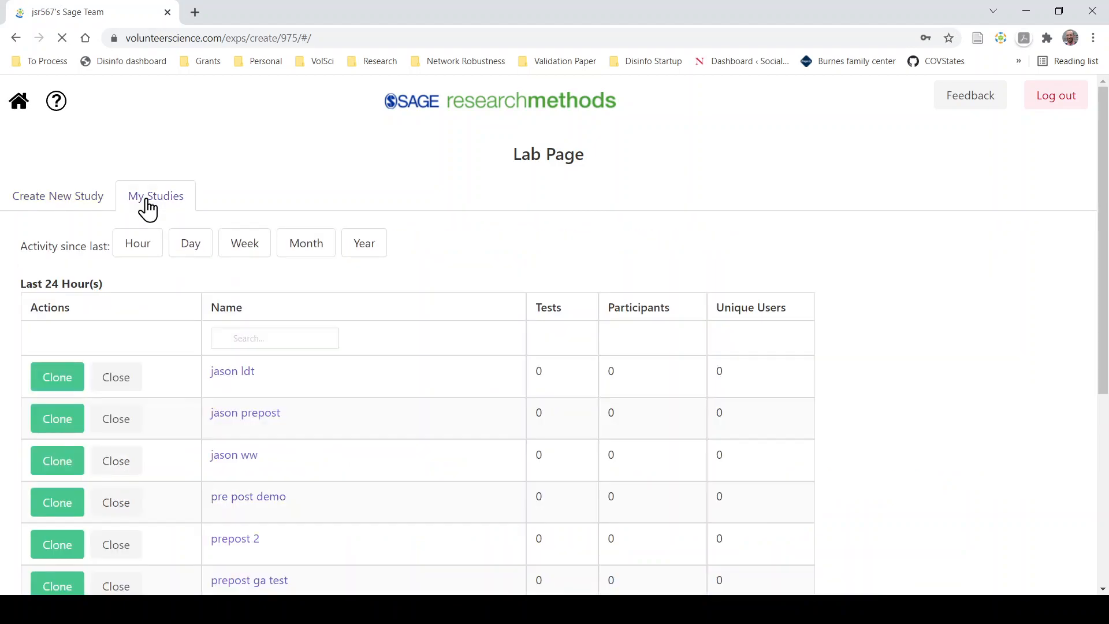
scroll(572, 206, "down", 3)
scroll(572, 205, "up", 3)
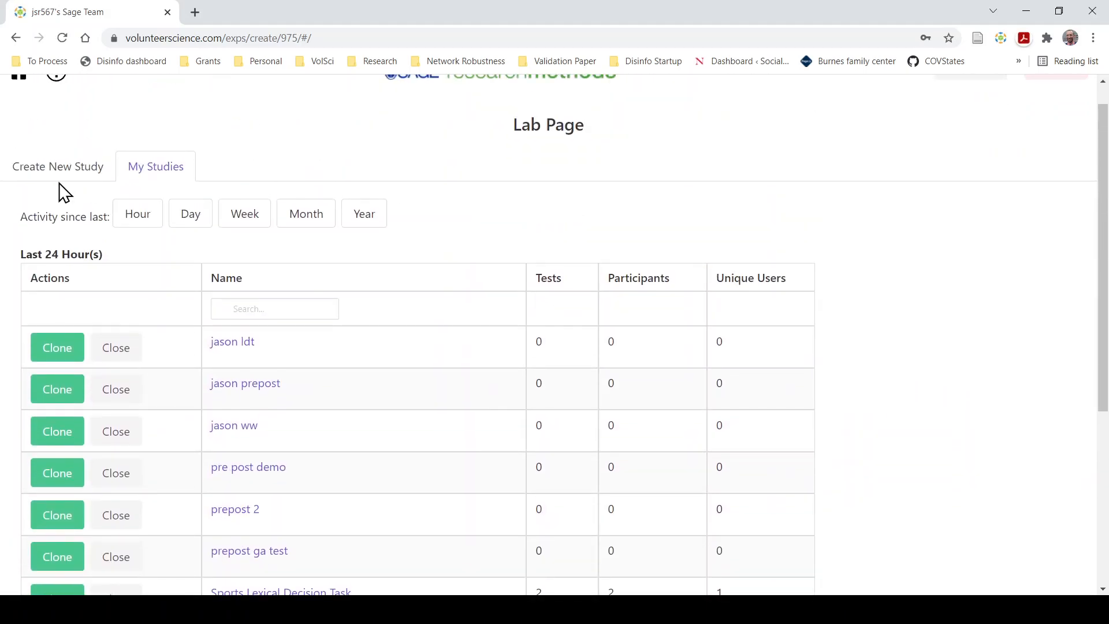
Create a new study from the Wildcat Wells template and name it "demo wildcat wells"
left_click(26, 167)
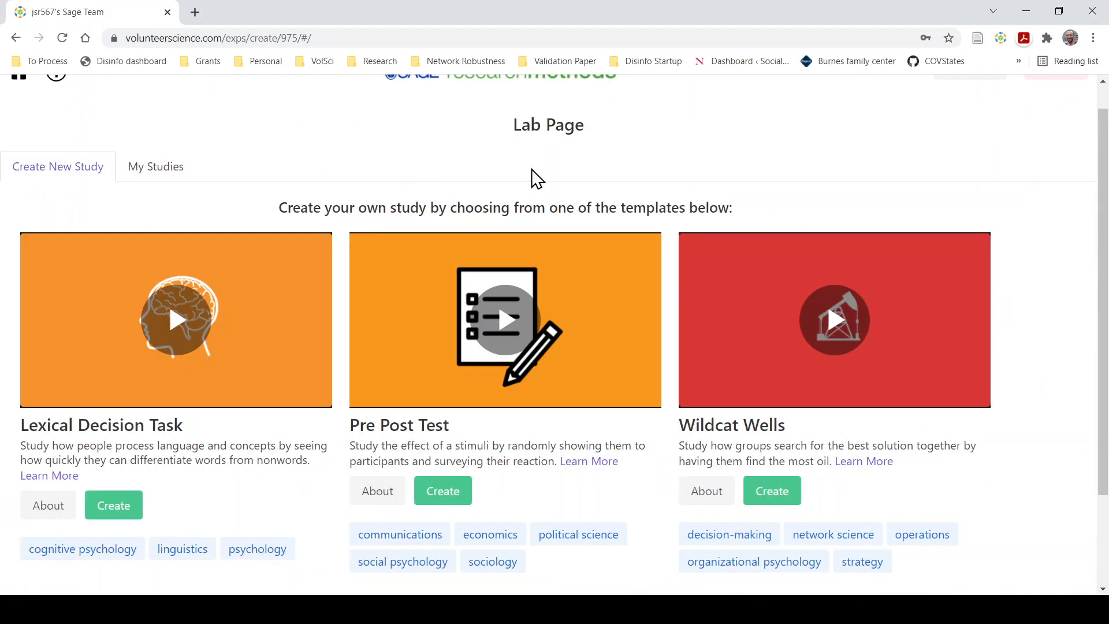
scroll(535, 176, "down", 1)
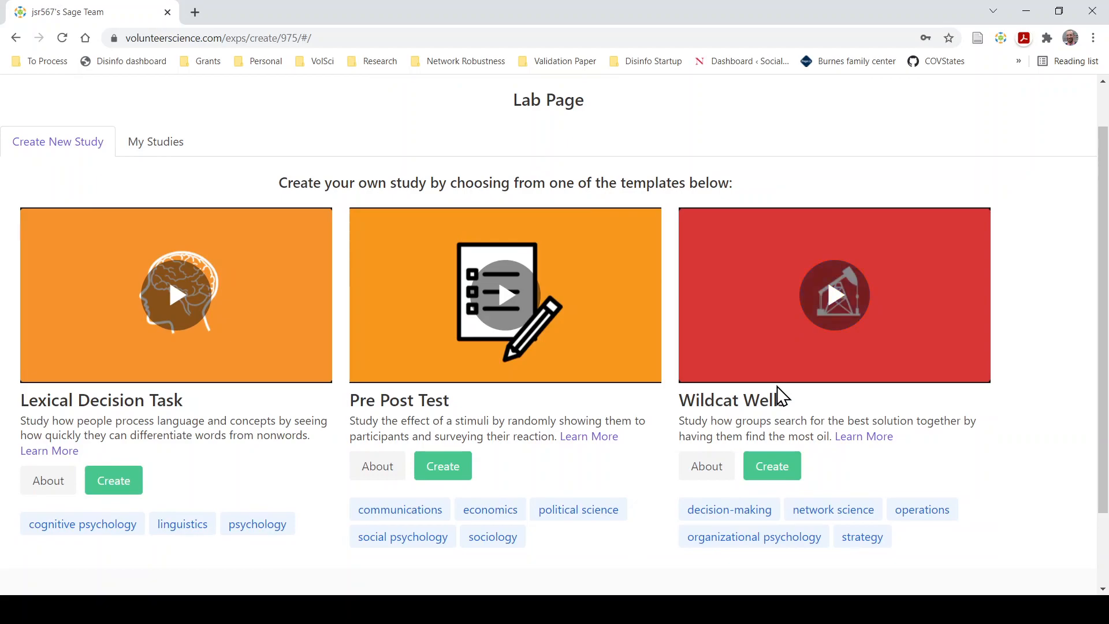
left_click(777, 477)
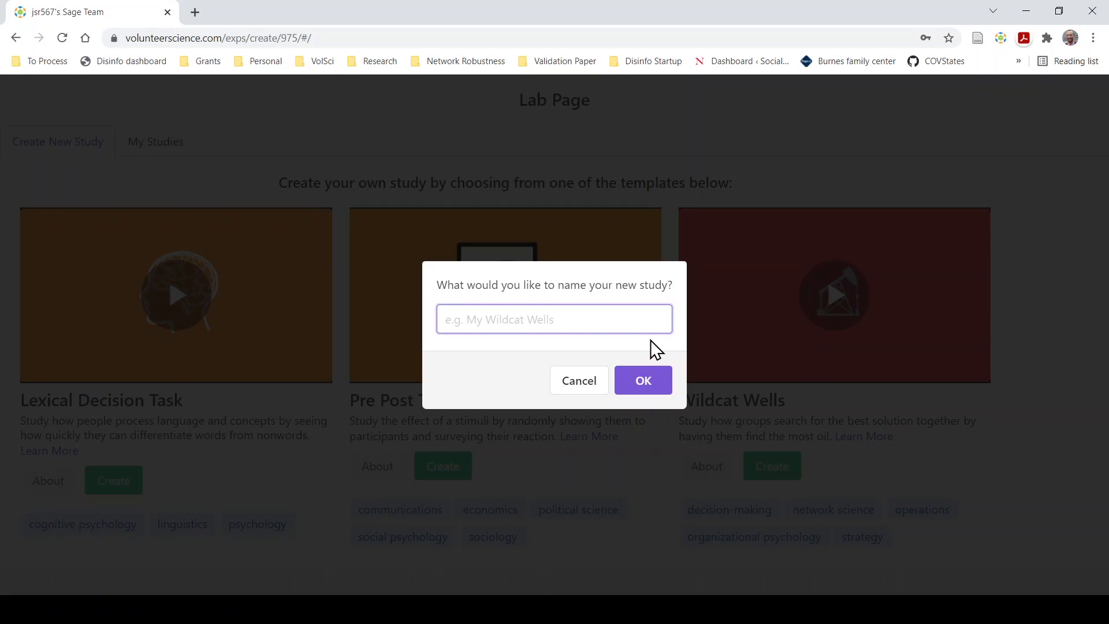
type("demo wildcat wells")
key("Return")
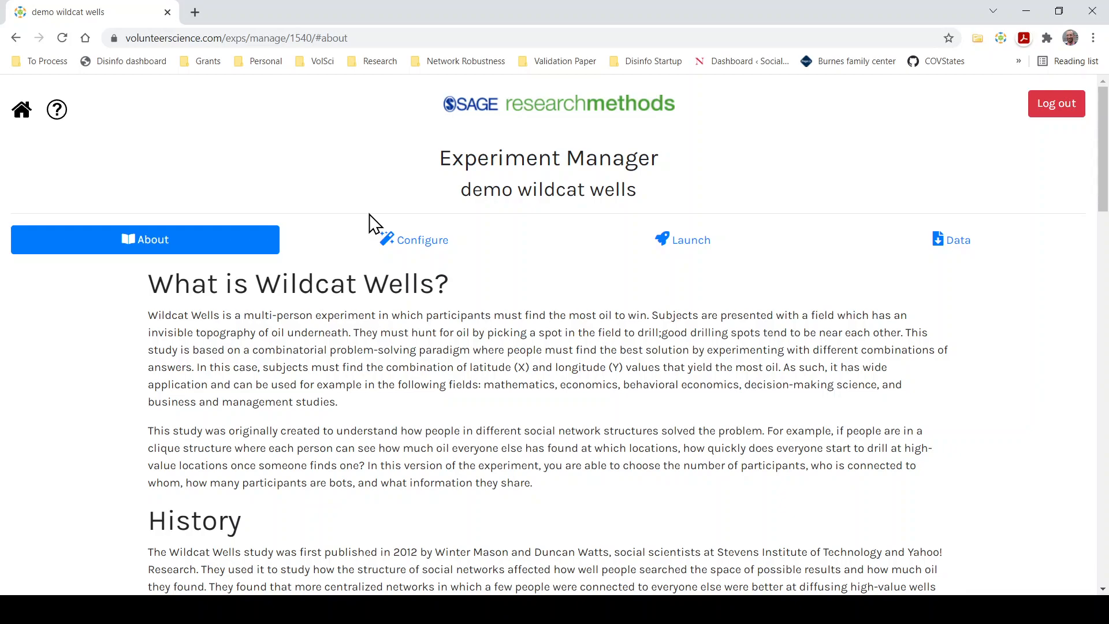
Open the experiment's configuration and set the bot behavior to random
left_click(413, 253)
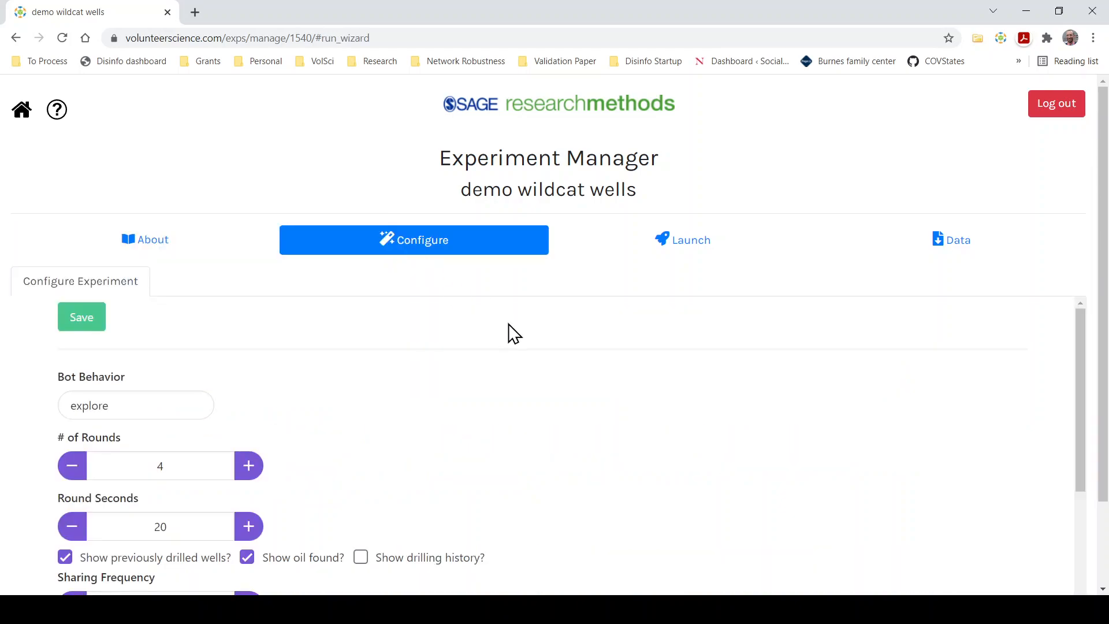
scroll(485, 369, "down", 2)
mouse_move(164, 326)
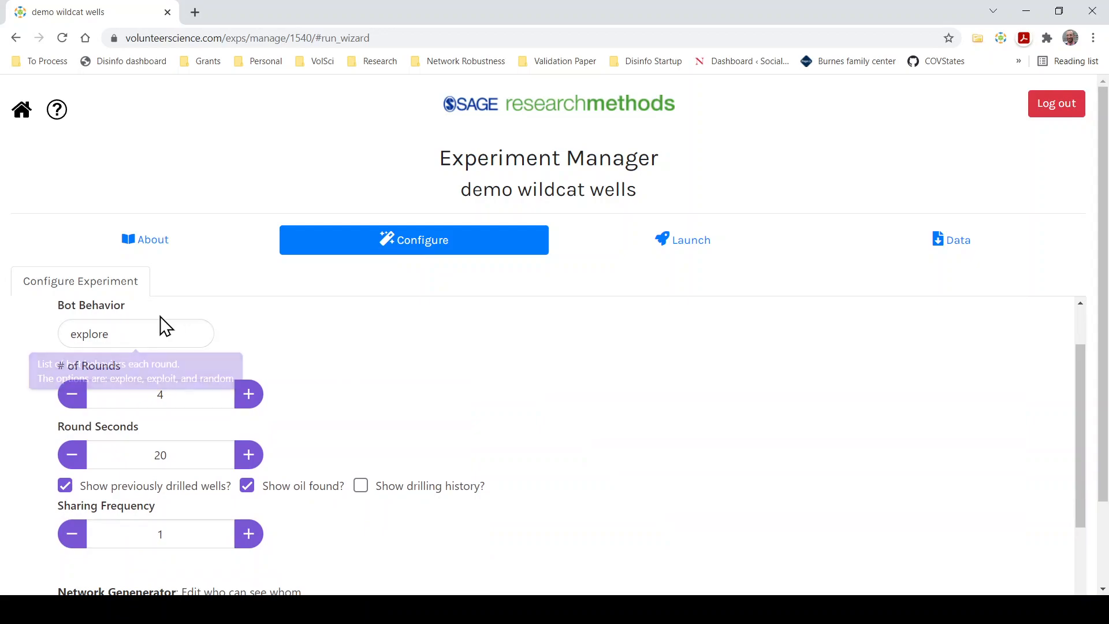
left_click(176, 340)
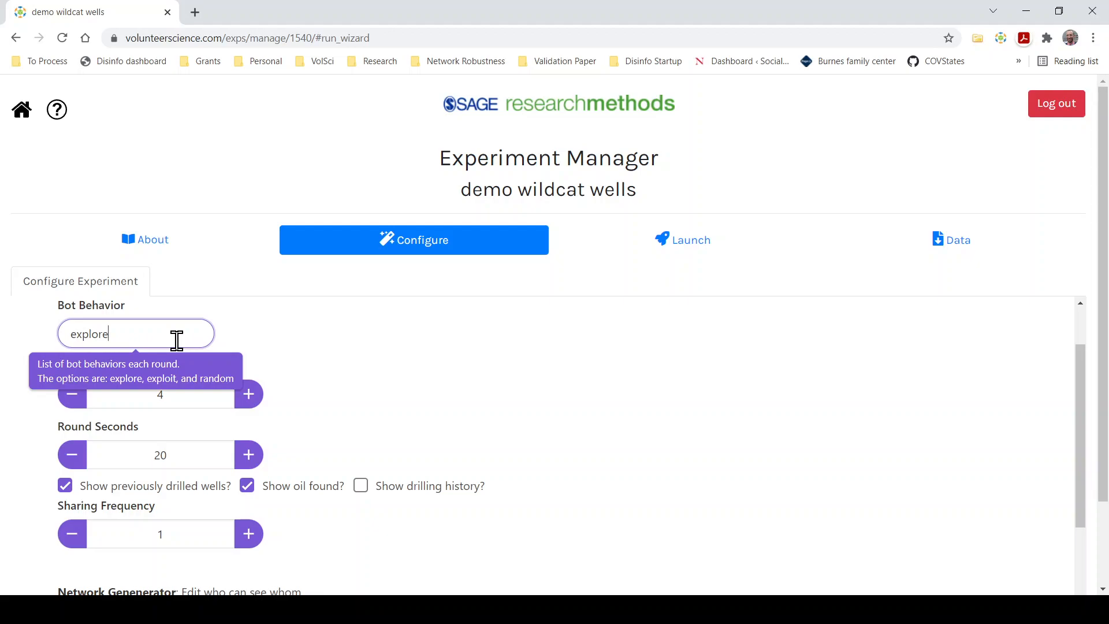
key("BackSpace")
key("BackSpace")
key("BackSpace")
key("BackSpace")
key("BackSpace")
key("BackSpace")
key("BackSpace")
type("random")
left_click(285, 347)
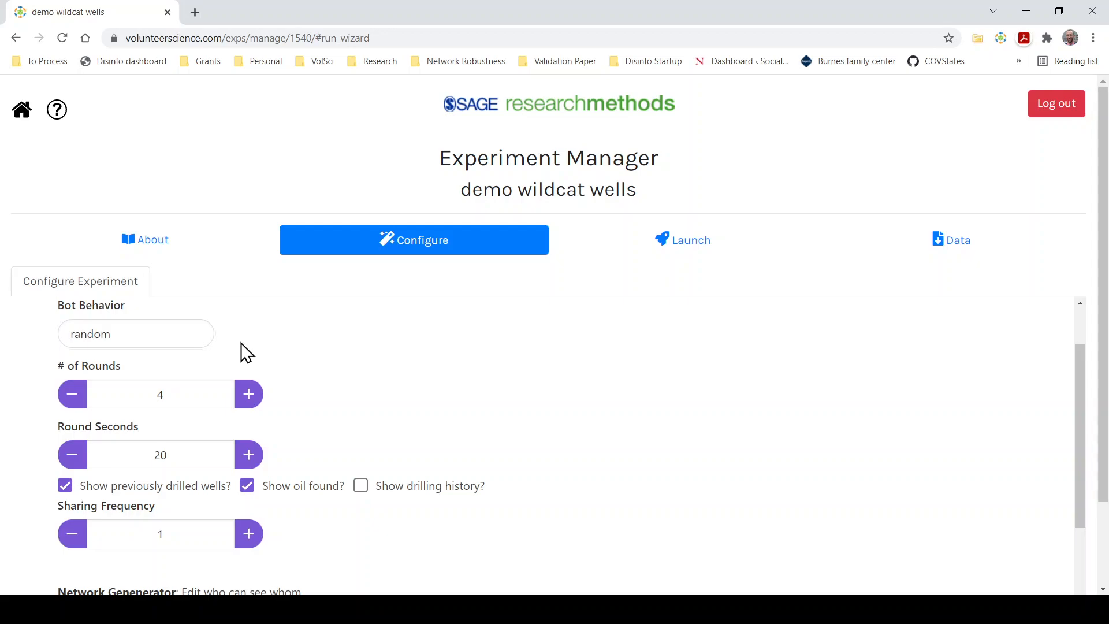
Set the number of rounds per game to 3
left_click(241, 394)
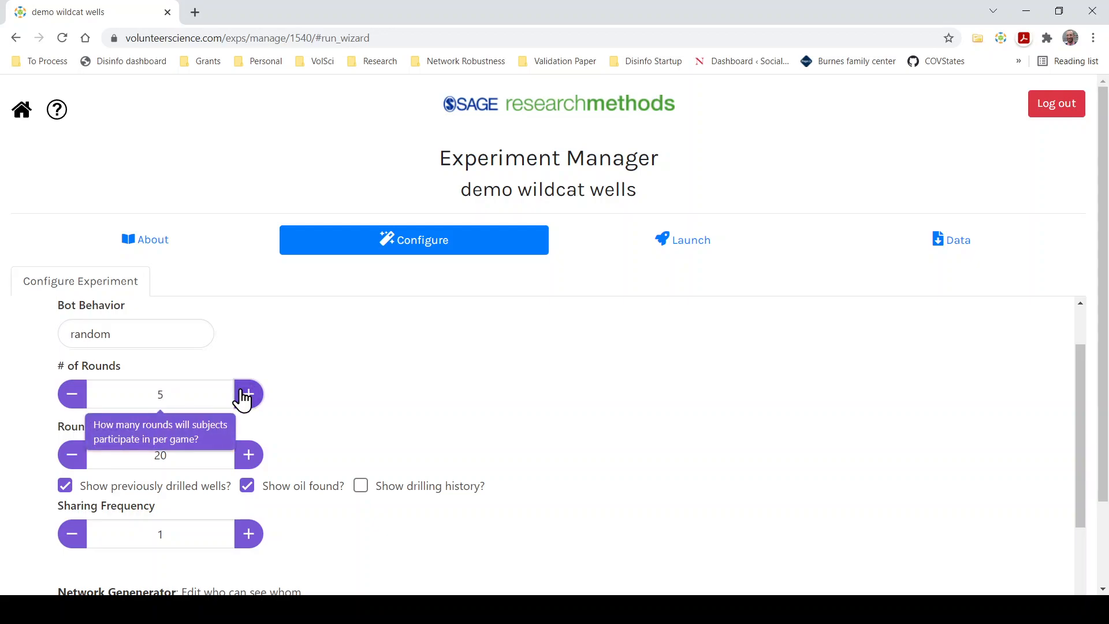
left_click(73, 405)
left_click(73, 407)
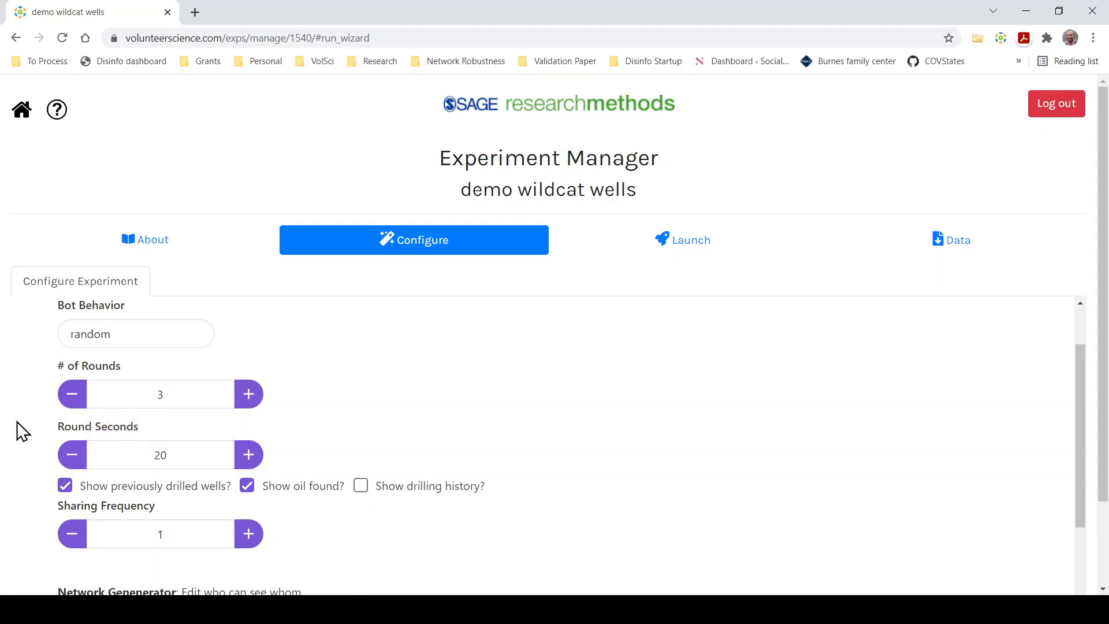
Set the decision time for each round to 10 seconds
scroll(18, 432, "down", 1)
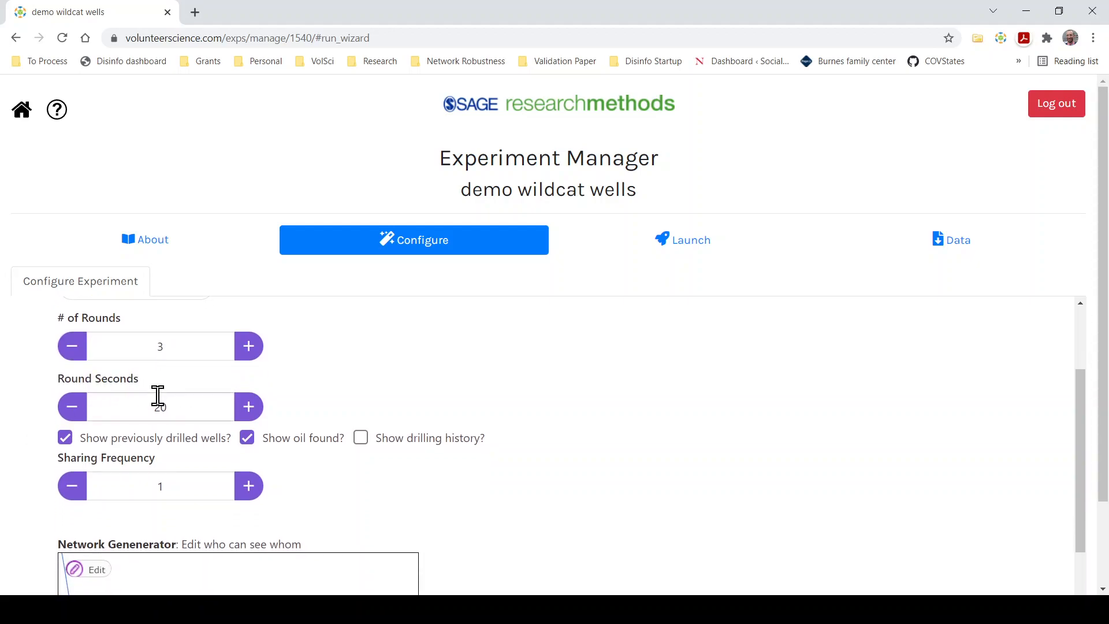
mouse_move(161, 409)
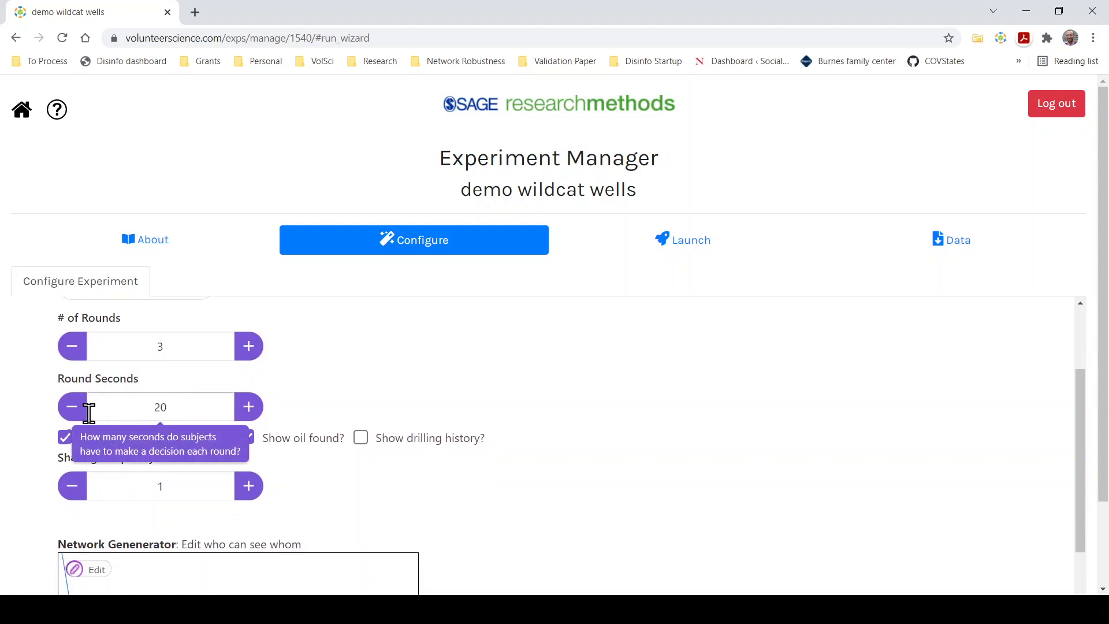
left_click(72, 406)
left_click(72, 406)
left_click(72, 406)
left_click(73, 406)
left_click(72, 407)
left_click(72, 407)
left_click(72, 407)
left_click(72, 406)
left_click(72, 407)
left_click(73, 407)
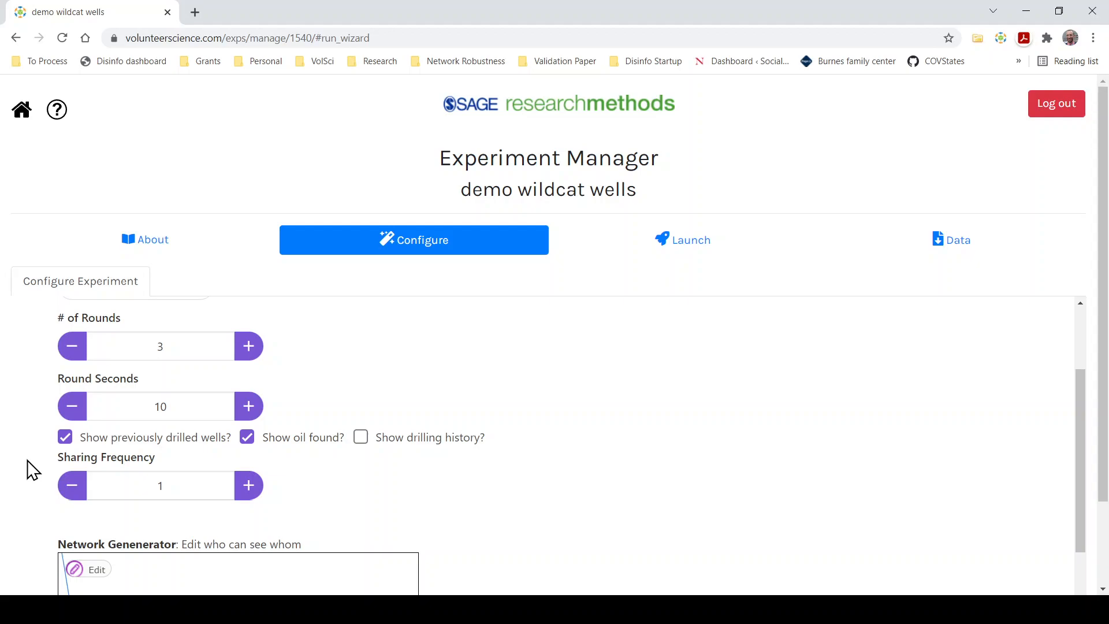
Try a sharing frequency of 3 and set it back to 1
scroll(32, 469, "down", 1)
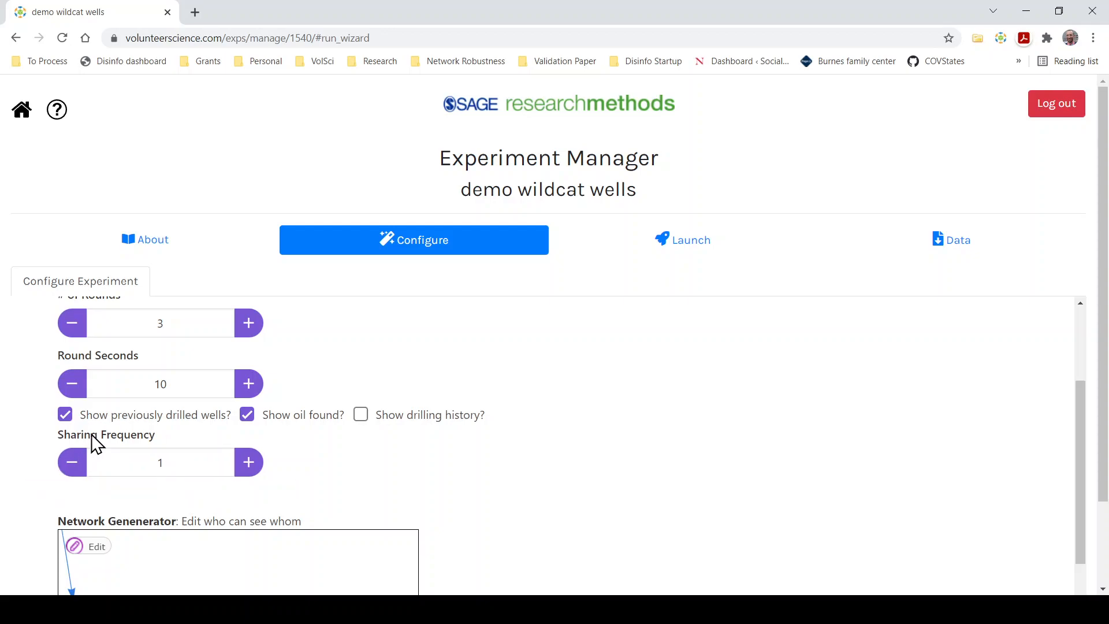
mouse_move(133, 426)
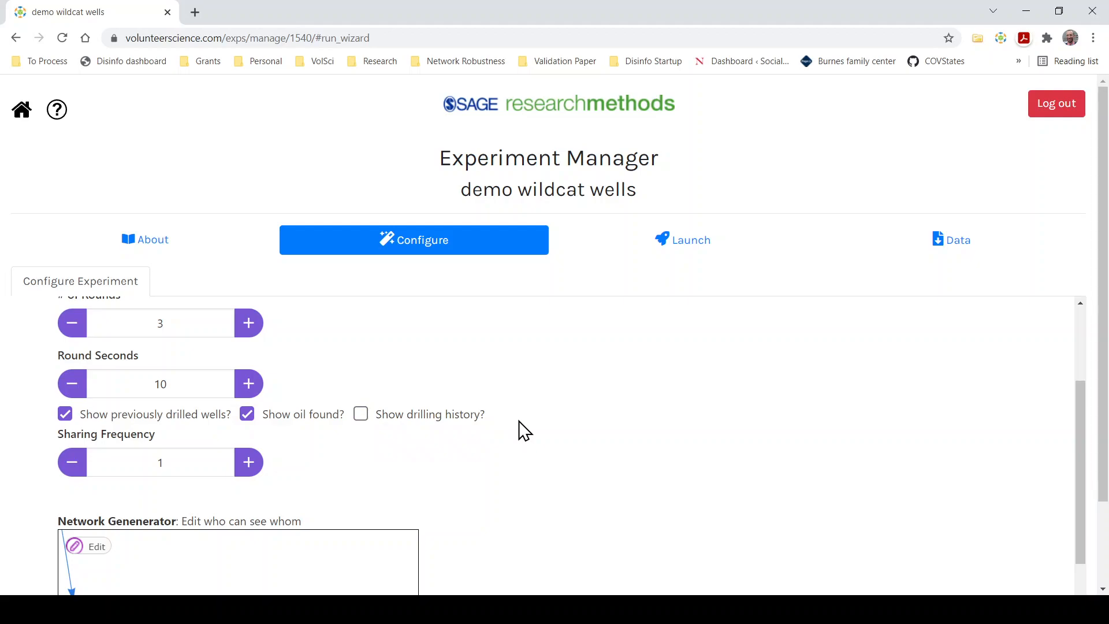
mouse_move(440, 418)
scroll(9, 441, "down", 1)
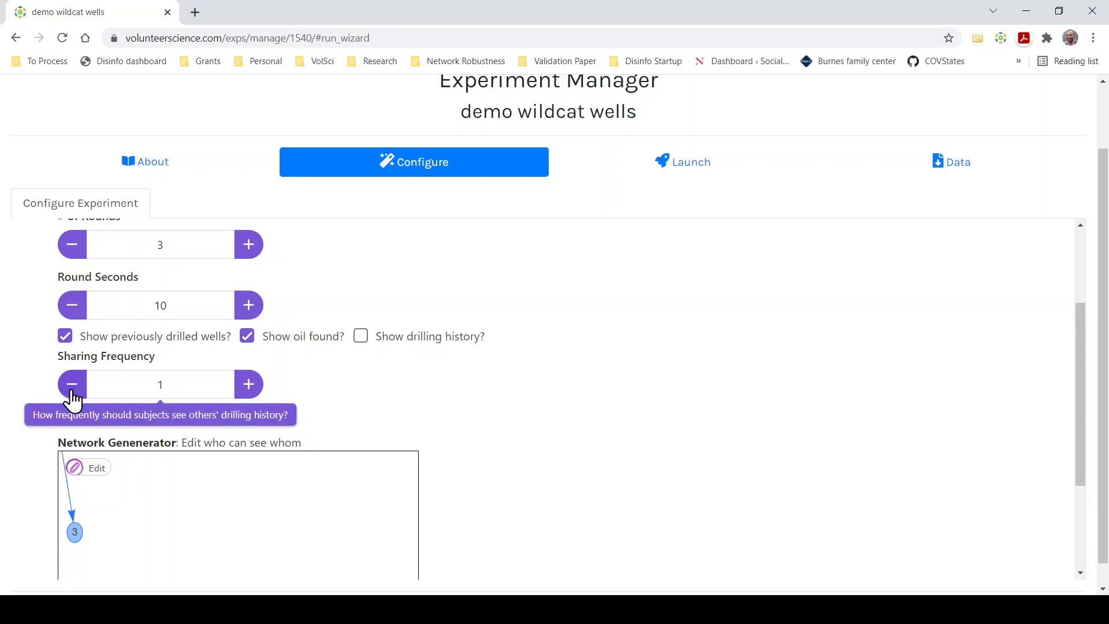
left_click(248, 389)
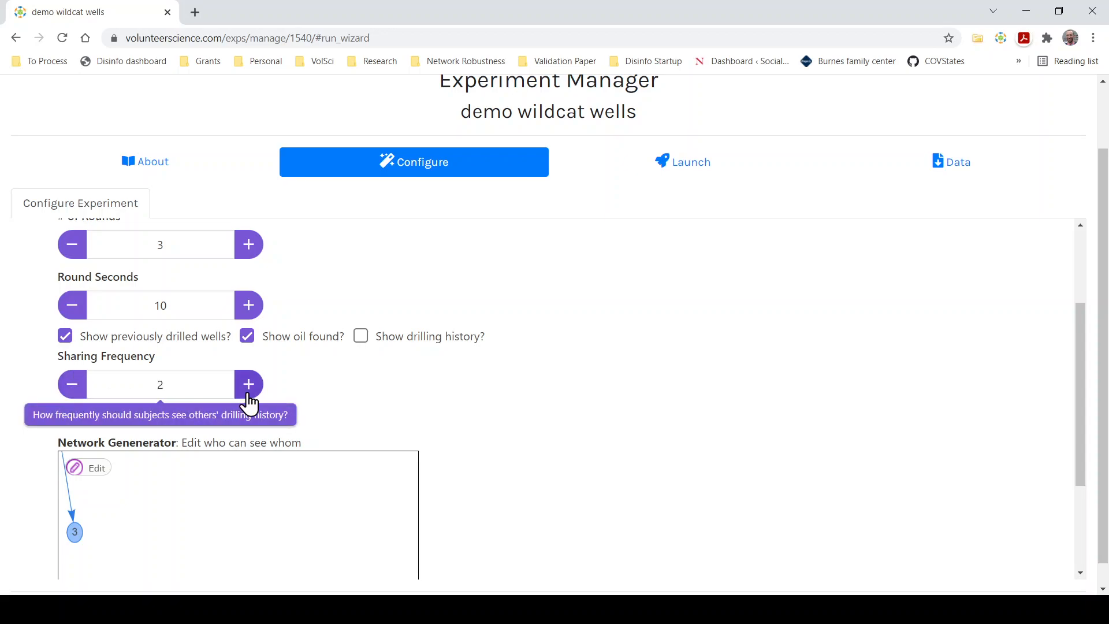
left_click(249, 393)
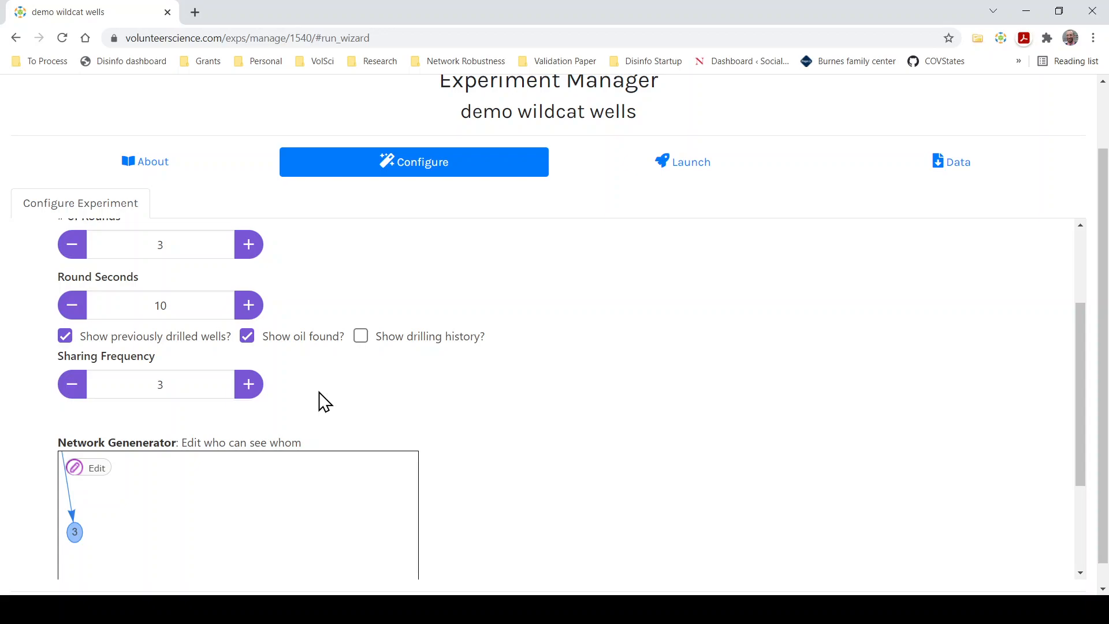
left_click(73, 384)
left_click(74, 384)
Reposition the network in the Network Generator so all five nodes fit inside the frame, and select central node 1
scroll(5, 424, "down", 1)
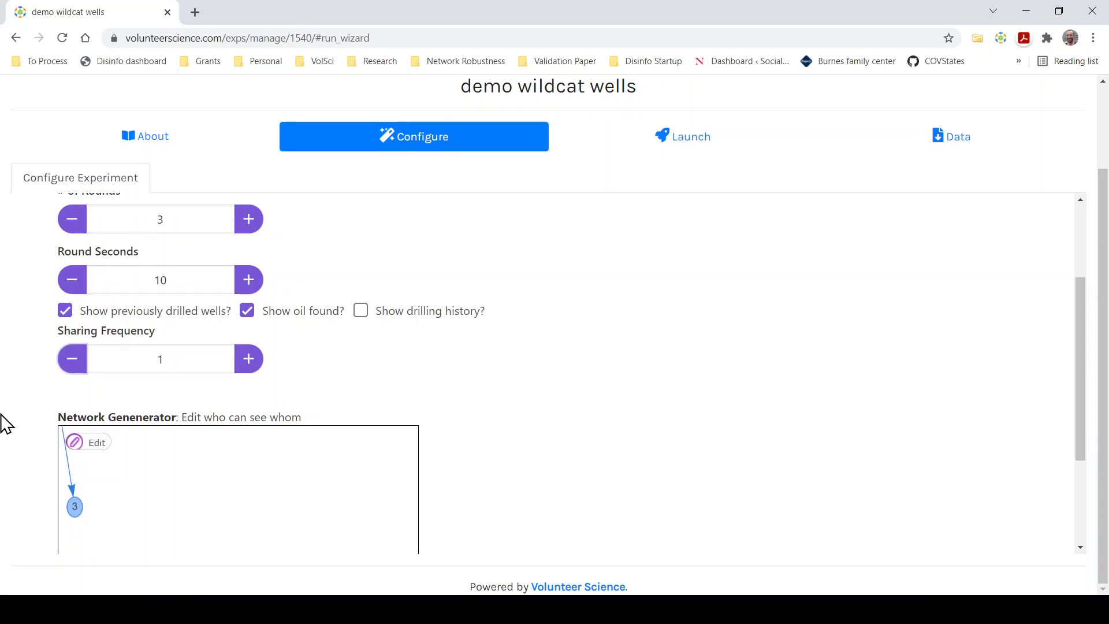
scroll(653, 409, "down", 3)
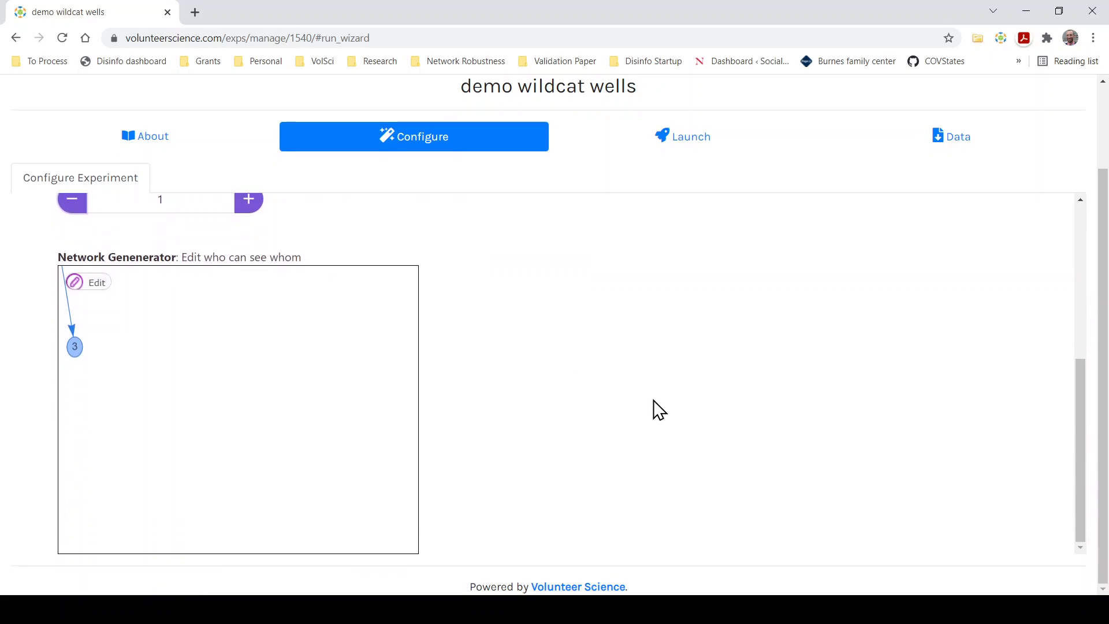
left_click_drag(91, 357, 391, 501)
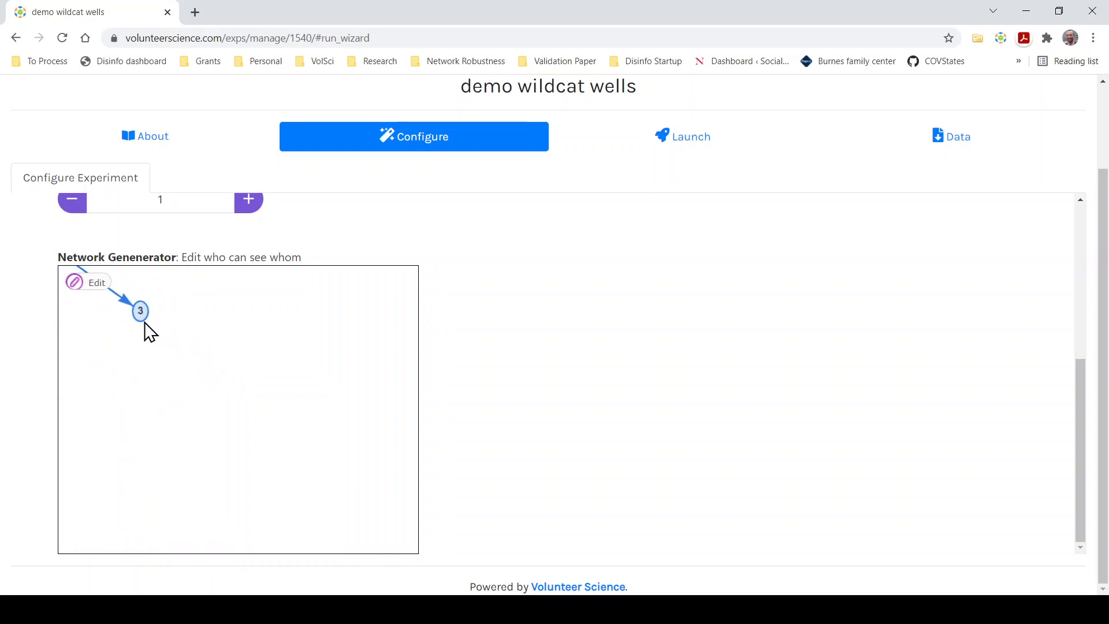
left_click_drag(144, 321, 538, 538)
left_click_drag(381, 426, 178, 424)
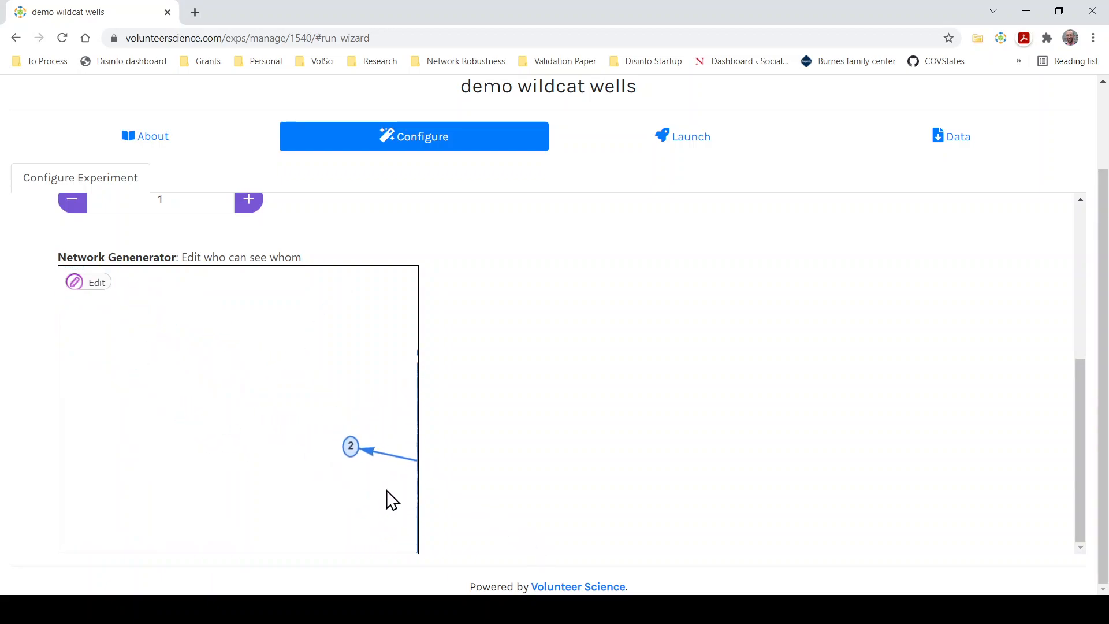
left_click_drag(361, 456, 81, 455)
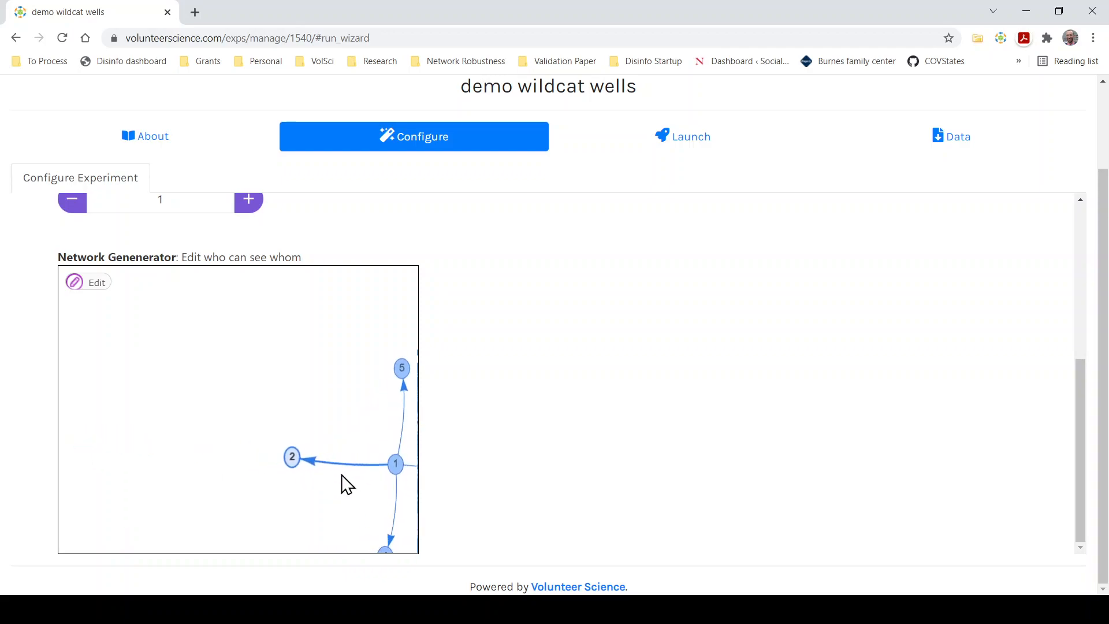
left_click_drag(346, 457, 148, 365)
left_click_drag(161, 407, 122, 386)
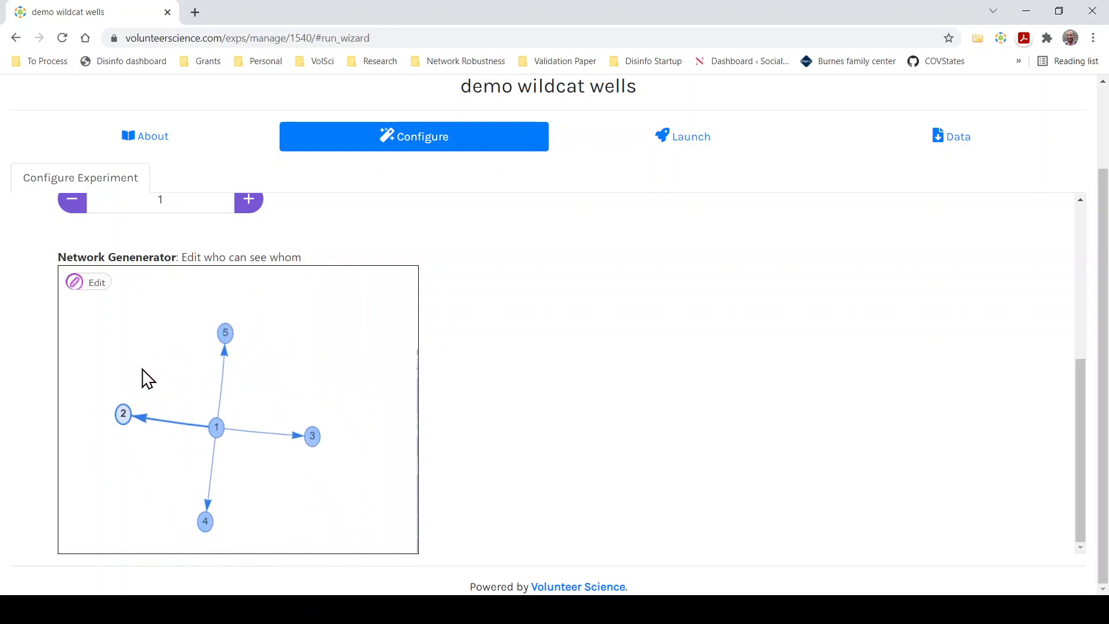
left_click(217, 425)
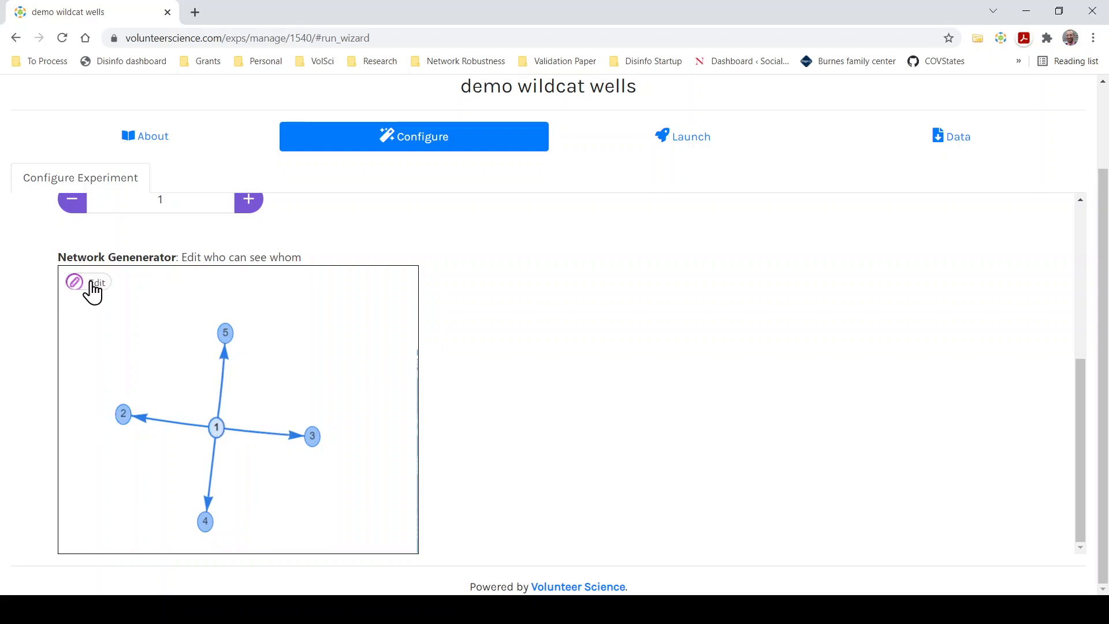
Start editing the network and try to add an edge from node 2 to node 5
left_click(91, 283)
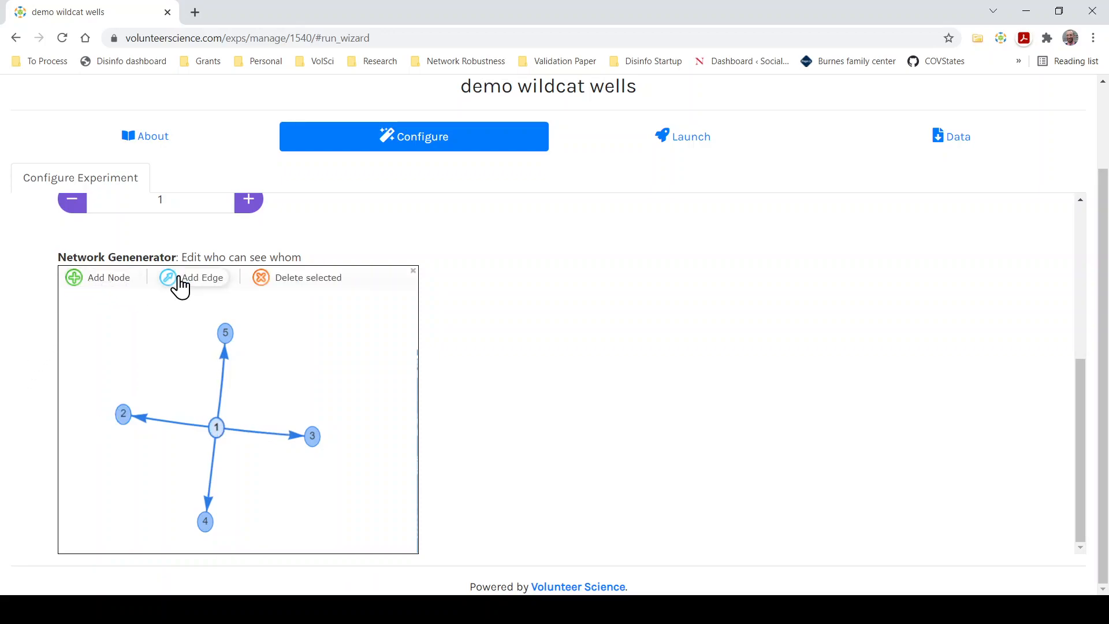
left_click(179, 280)
left_click(129, 418)
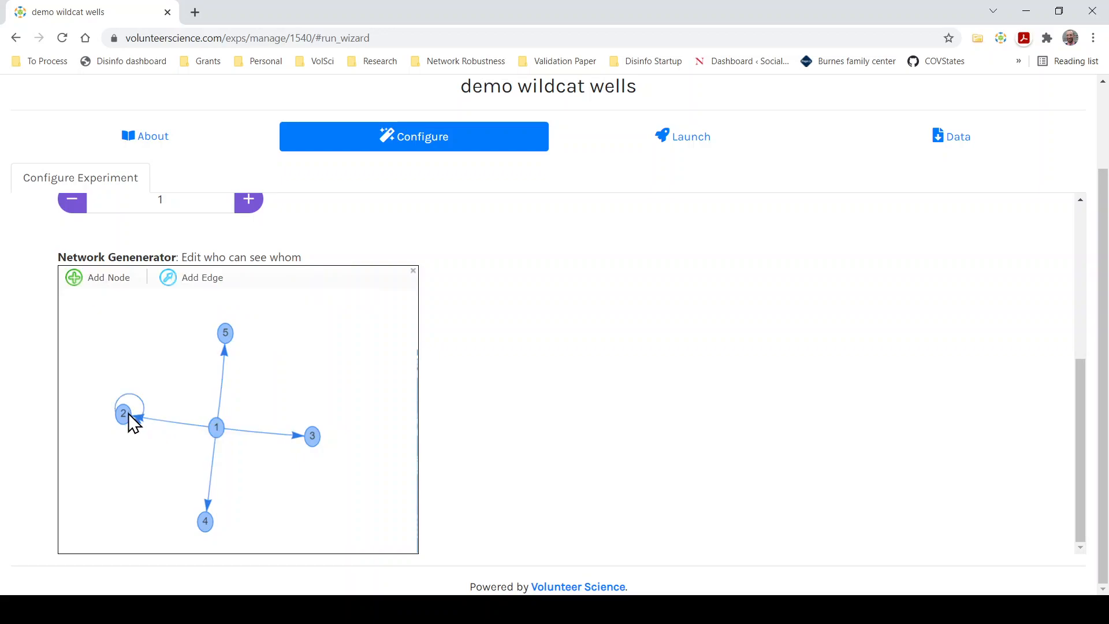
left_click(227, 335)
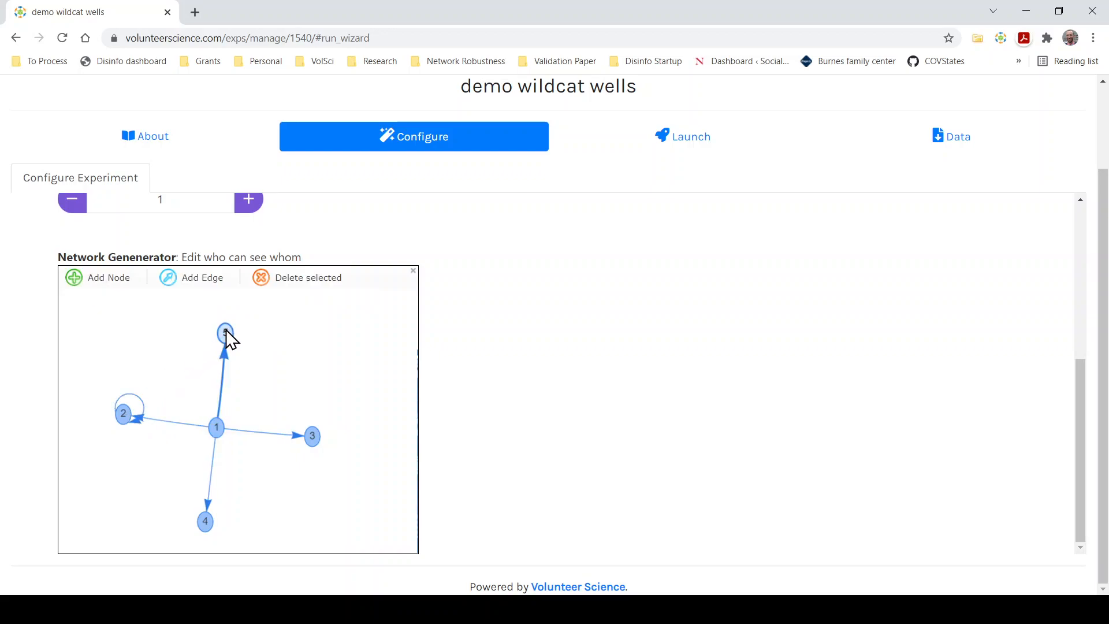
Try assigning player number 5 to node 2 and set it back to 2
mouse_move(138, 421)
left_mouse_down()
mouse_move(189, 376)
mouse_move(154, 426)
mouse_move(141, 416)
left_mouse_up()
left_click(140, 416)
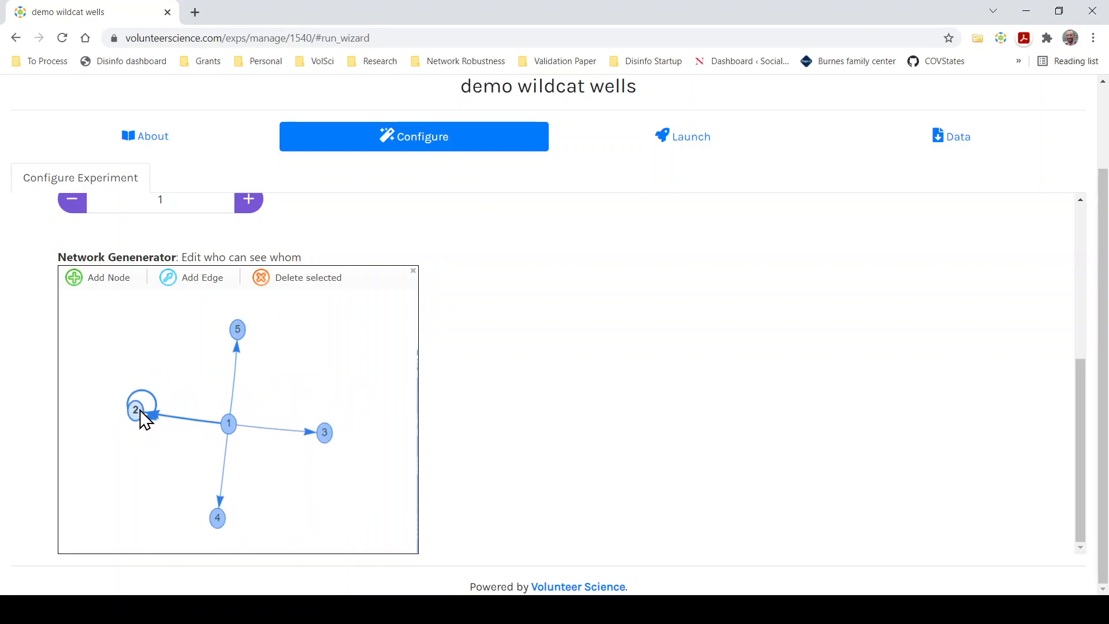
double_click(141, 417)
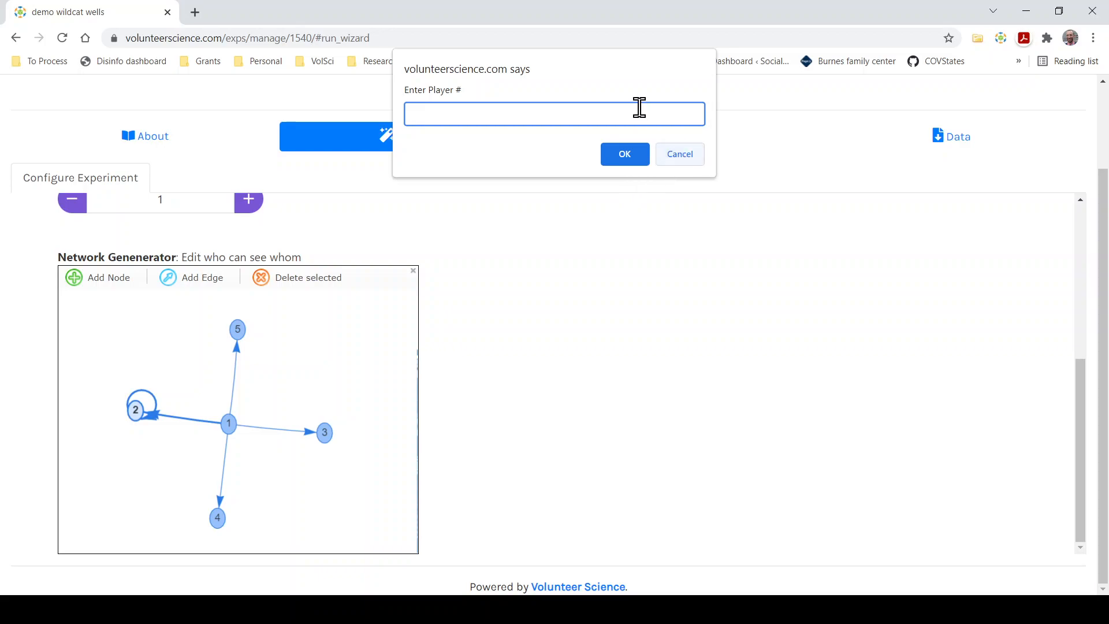
type("5")
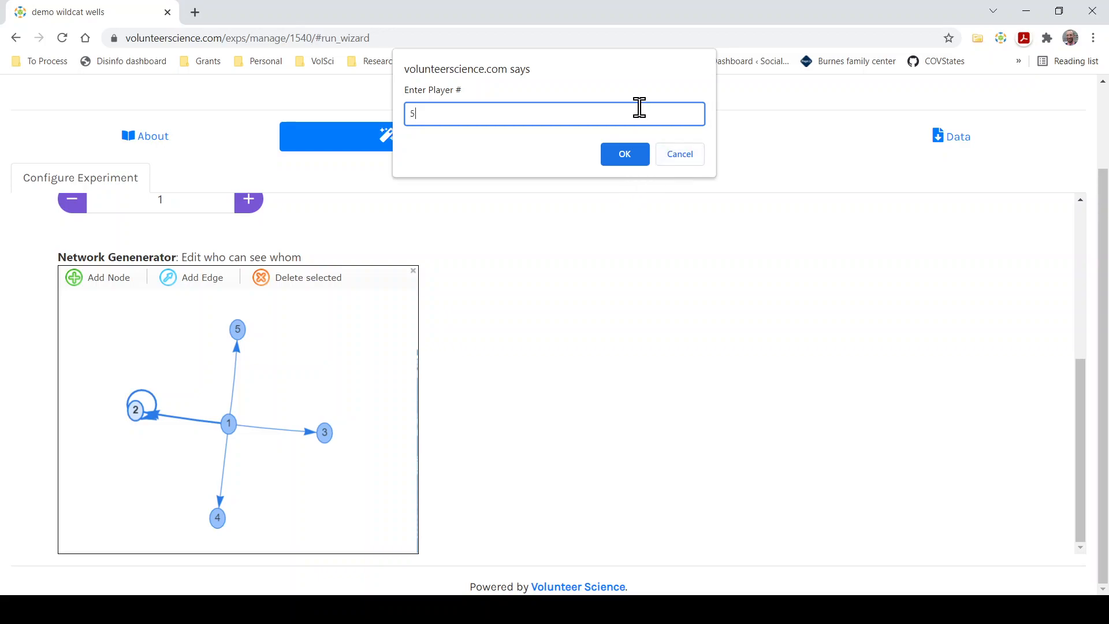
left_click(626, 155)
double_click(134, 412)
type("2")
key("Return")
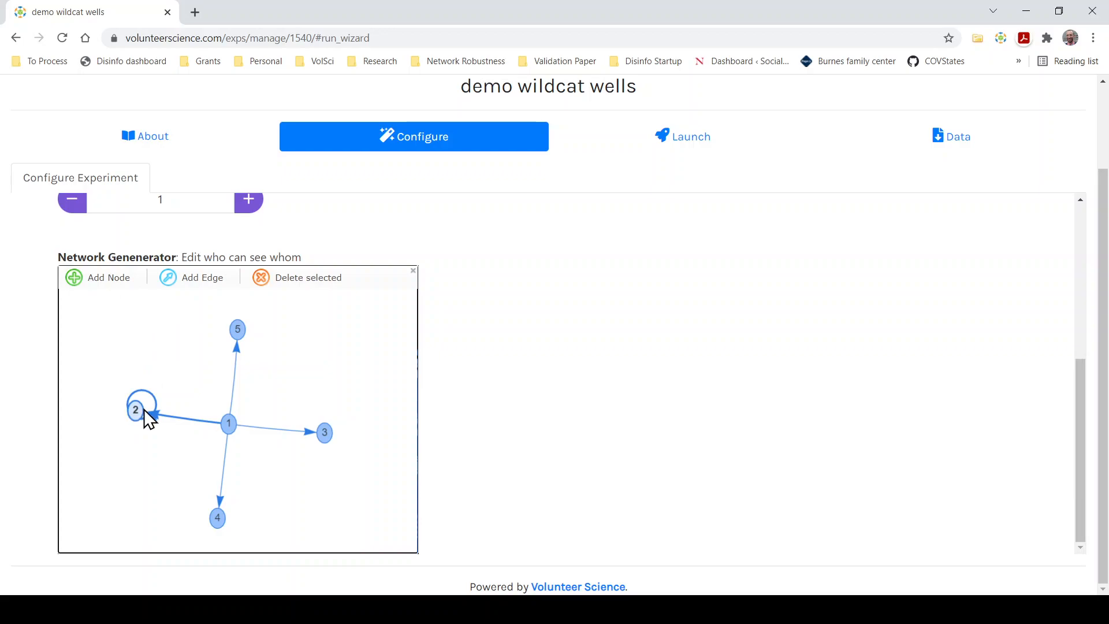
Connect node 2 to node 5 with a new edge
left_click(194, 277)
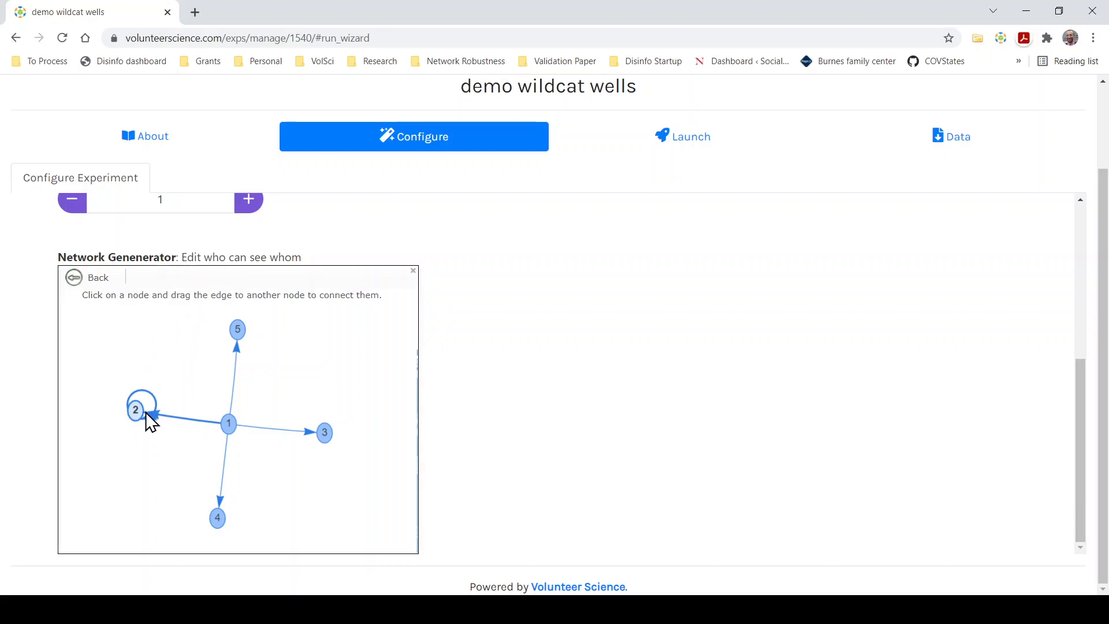
left_click_drag(138, 416, 239, 335)
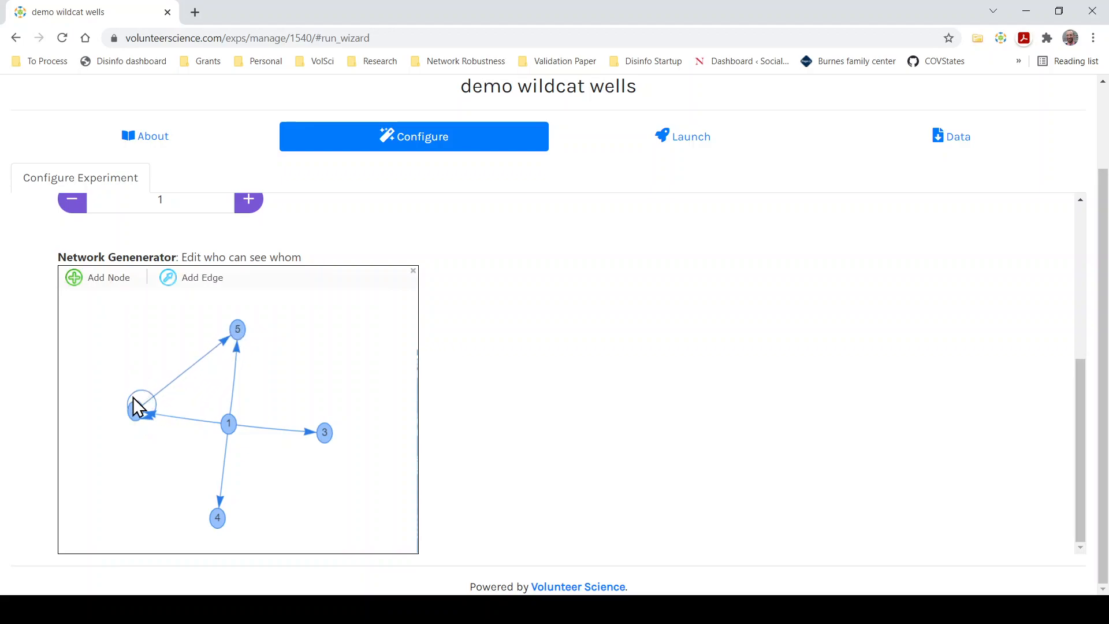
Delete node 2 together with its edges and add a replacement node in the same place with player number 2
left_click(138, 417)
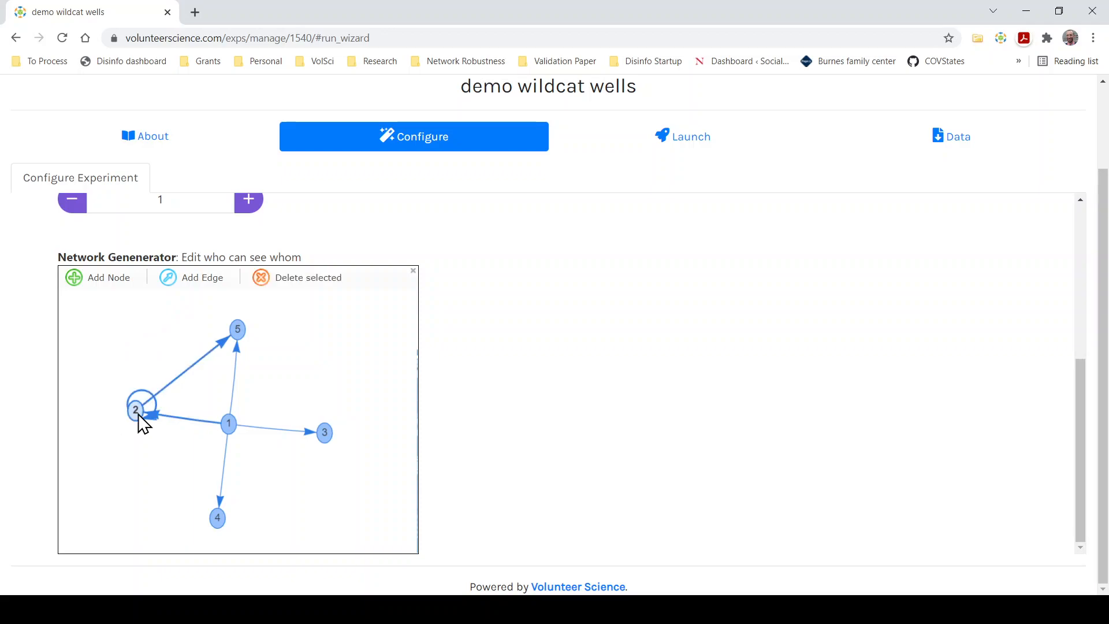
left_click(277, 283)
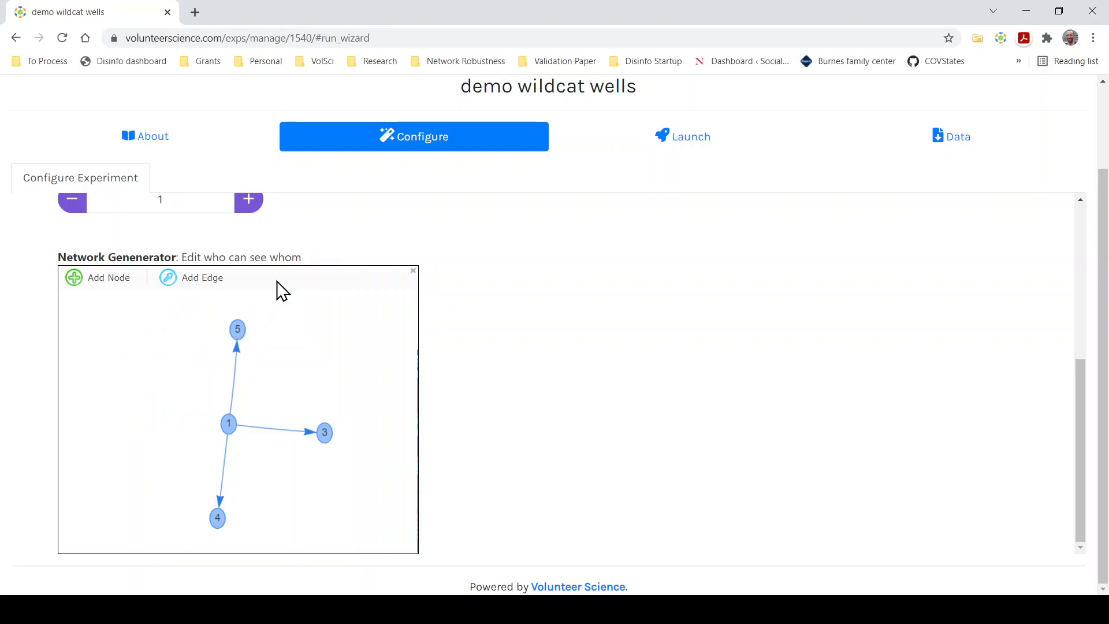
left_click(105, 280)
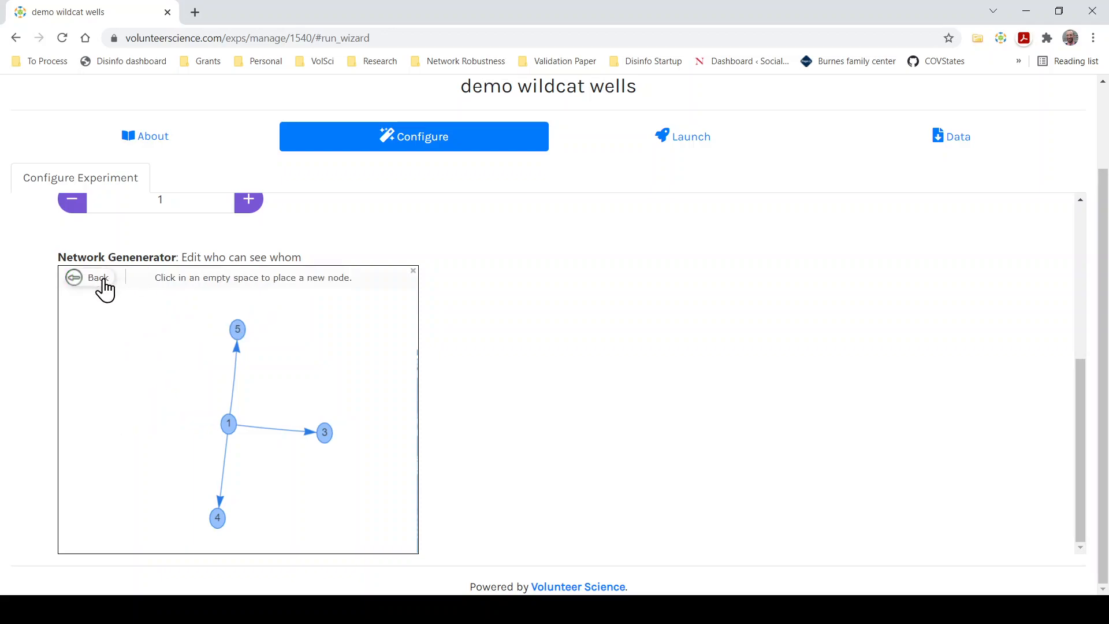
left_click(132, 407)
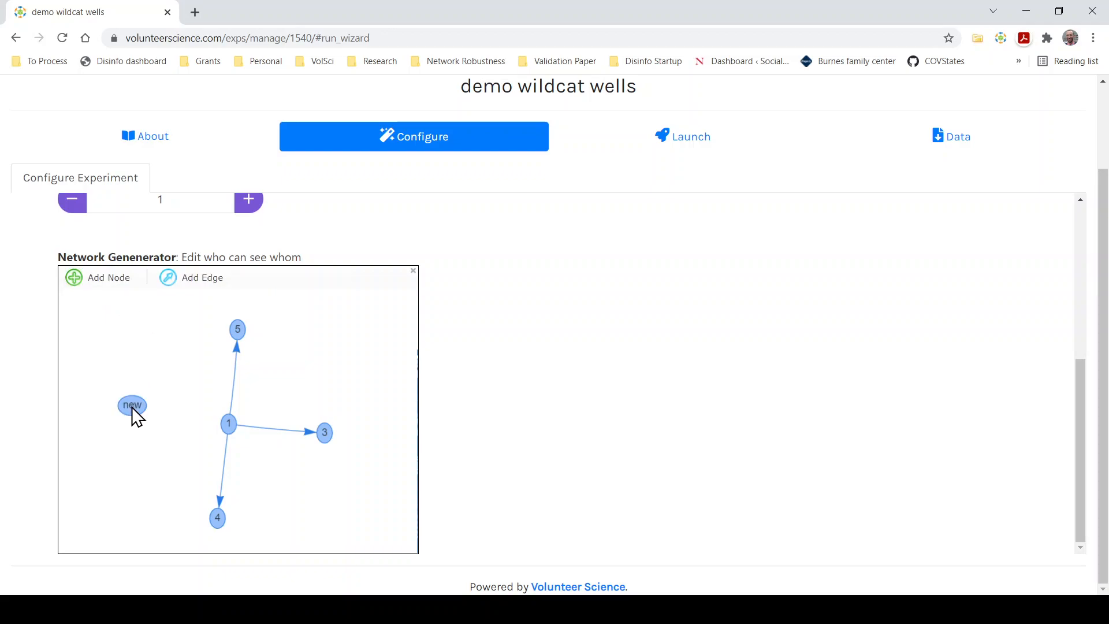
double_click(131, 407)
type("2")
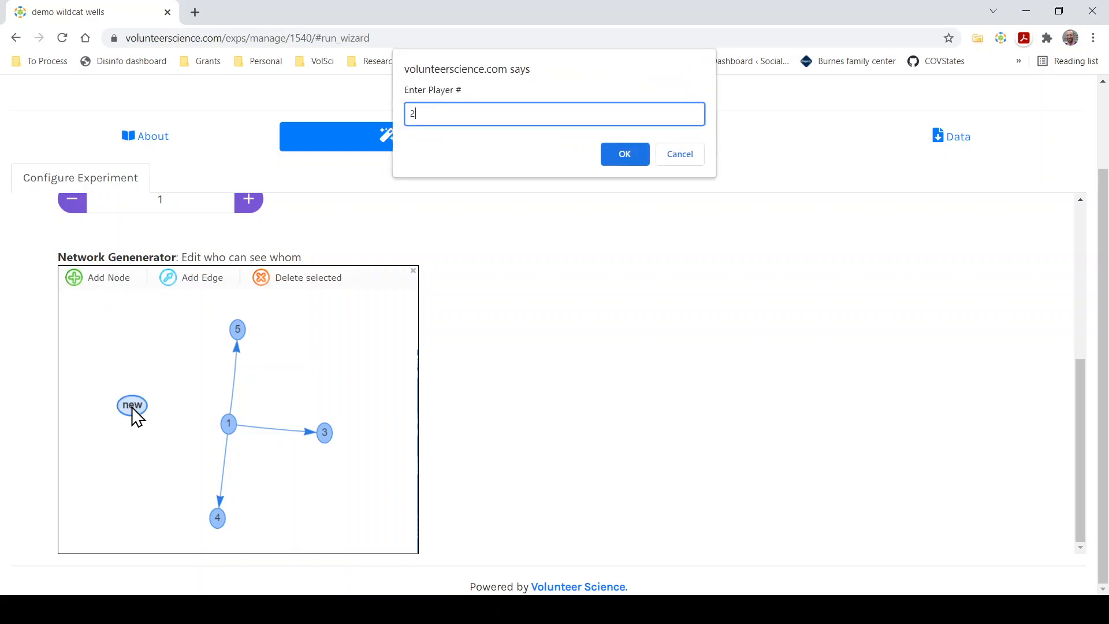
left_click(641, 164)
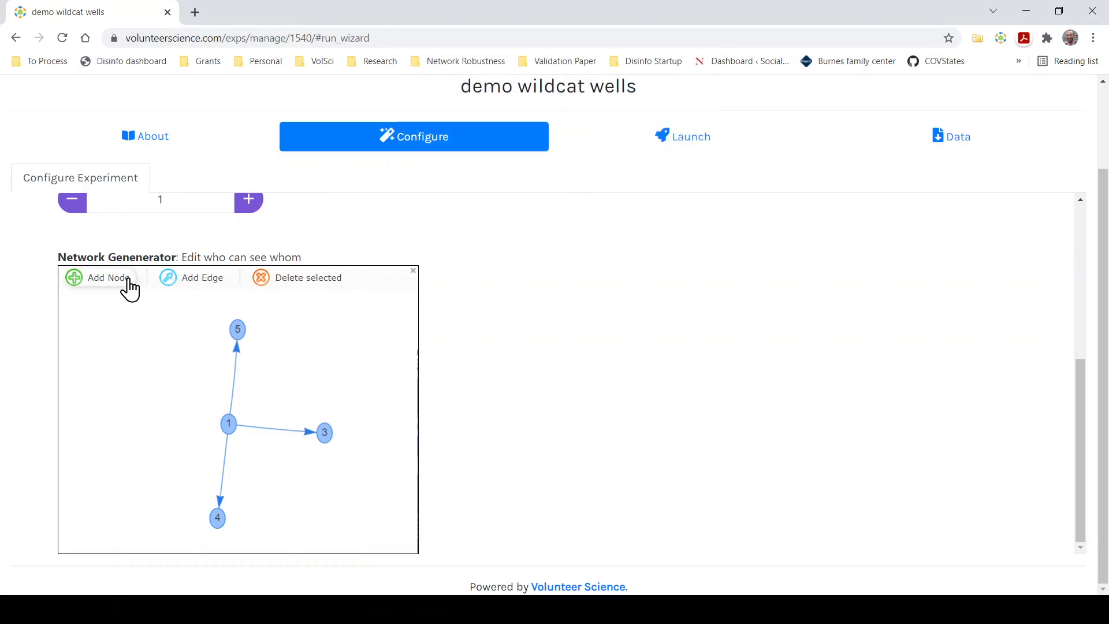
left_click_drag(129, 288, 150, 407)
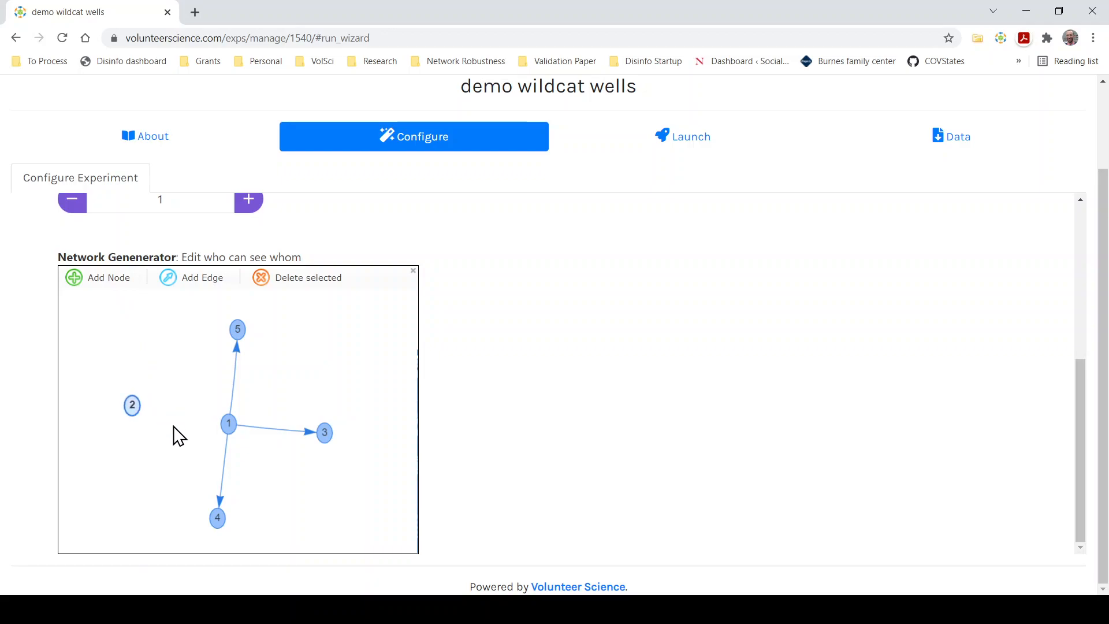
Add directed edges from node 1 to the new node 2 and from node 2 to node 5
left_click(169, 279)
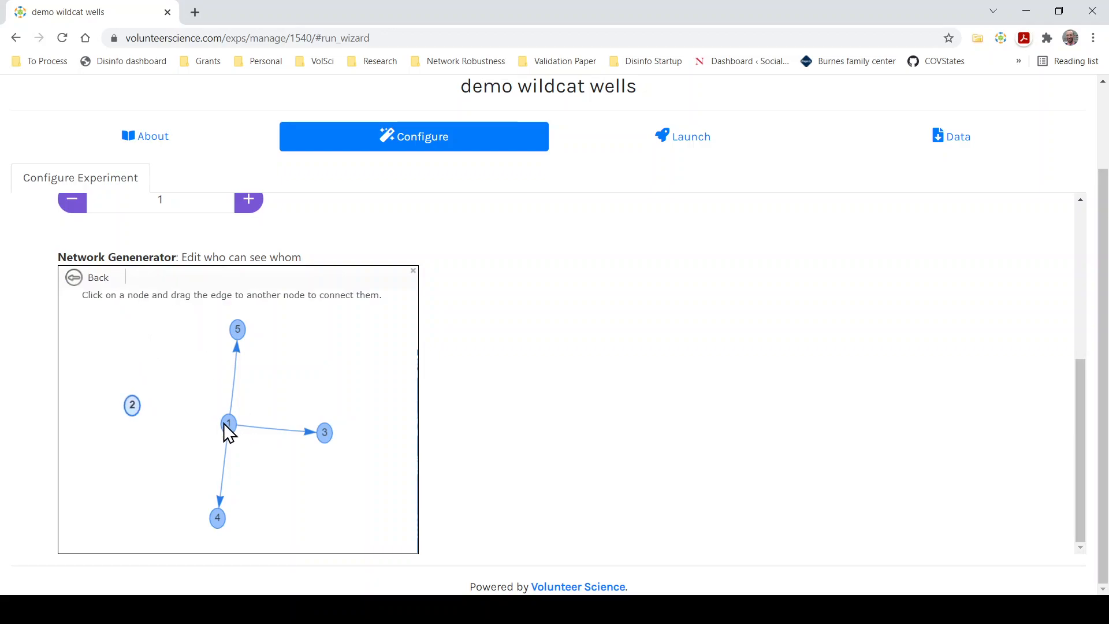
mouse_move(228, 425)
left_mouse_down()
mouse_move(128, 421)
mouse_move(134, 411)
left_mouse_up()
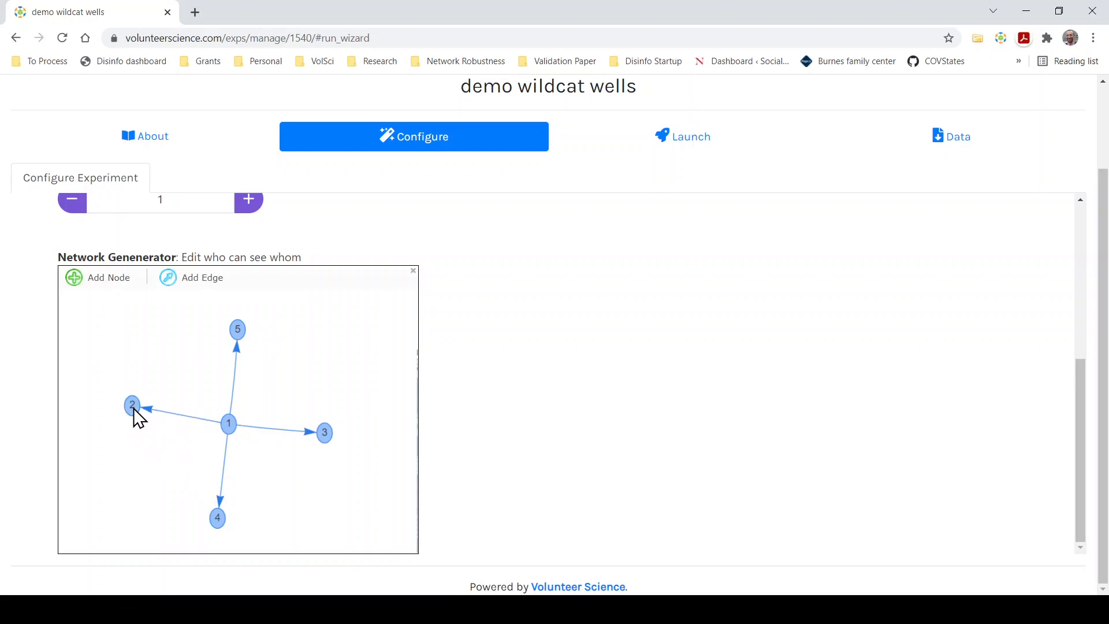
left_click(189, 283)
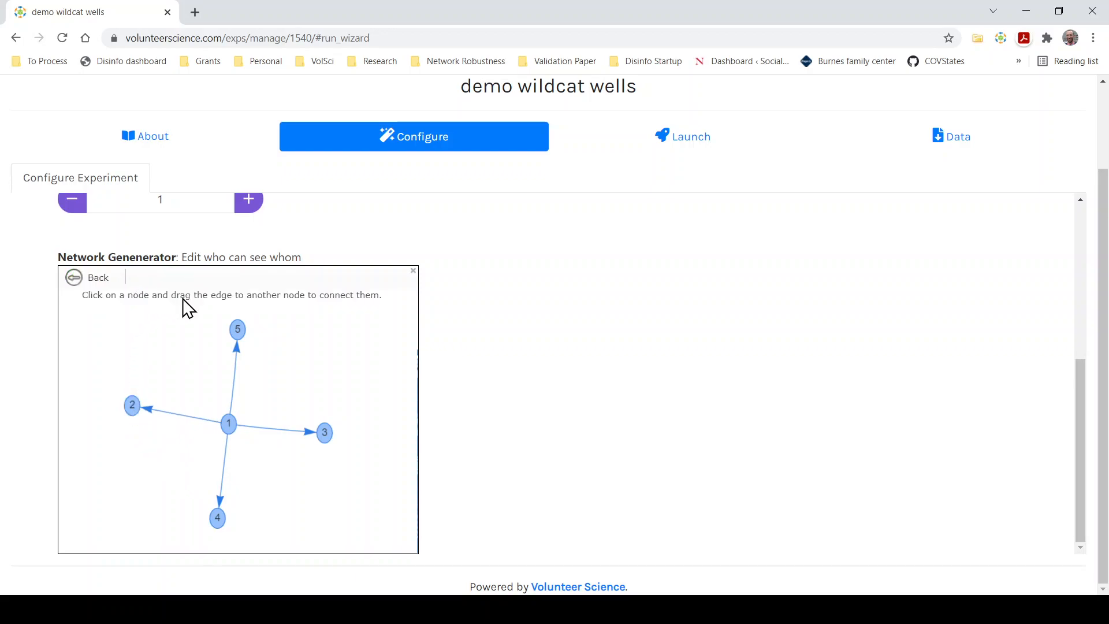
left_click_drag(136, 414, 238, 330)
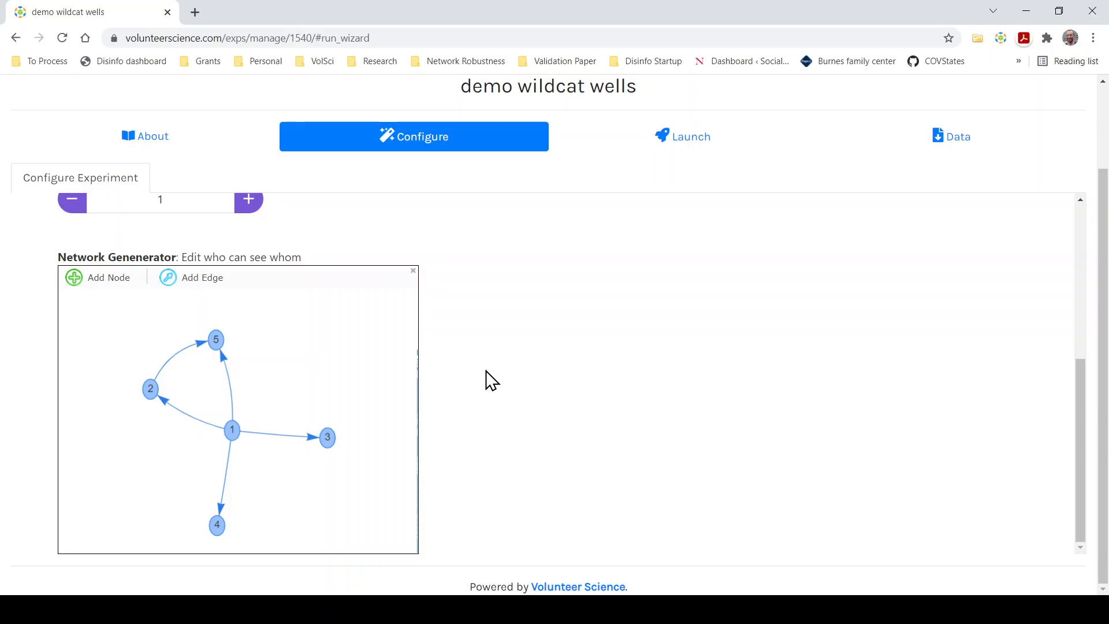
Save the experiment configuration and look over the edited network
scroll(490, 381, "up", 5)
left_click(70, 215)
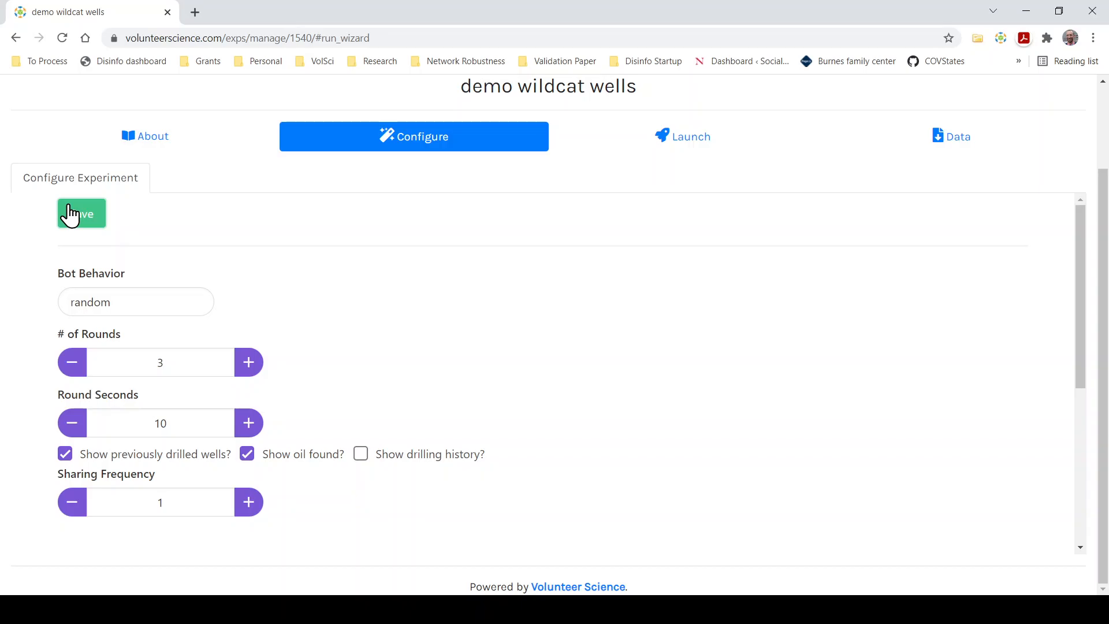
scroll(511, 329, "up", 2)
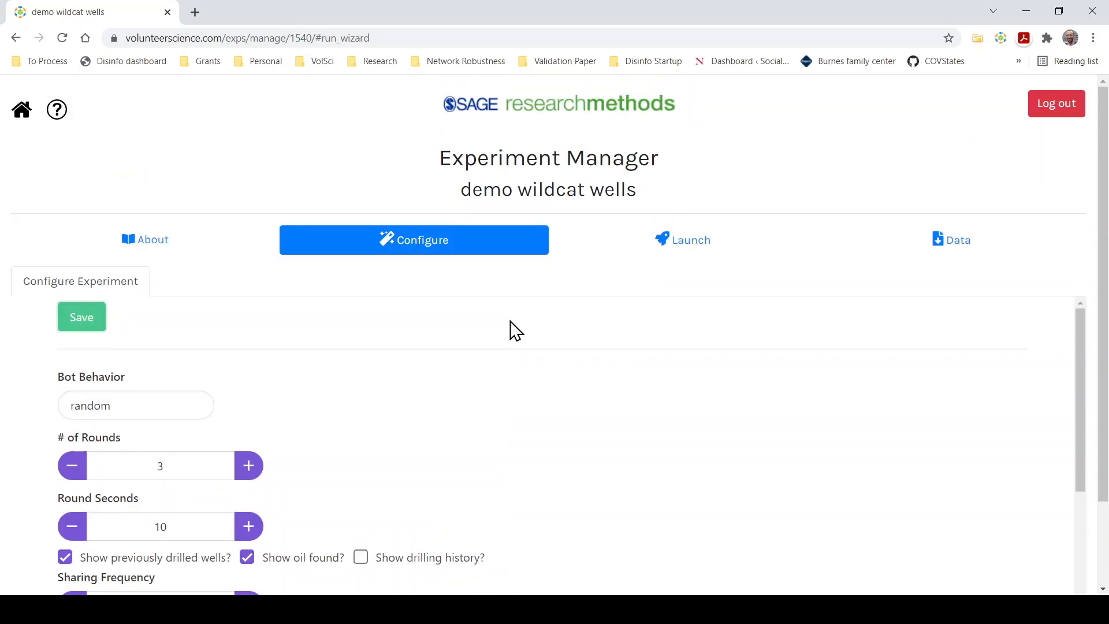
scroll(511, 330, "down", 5)
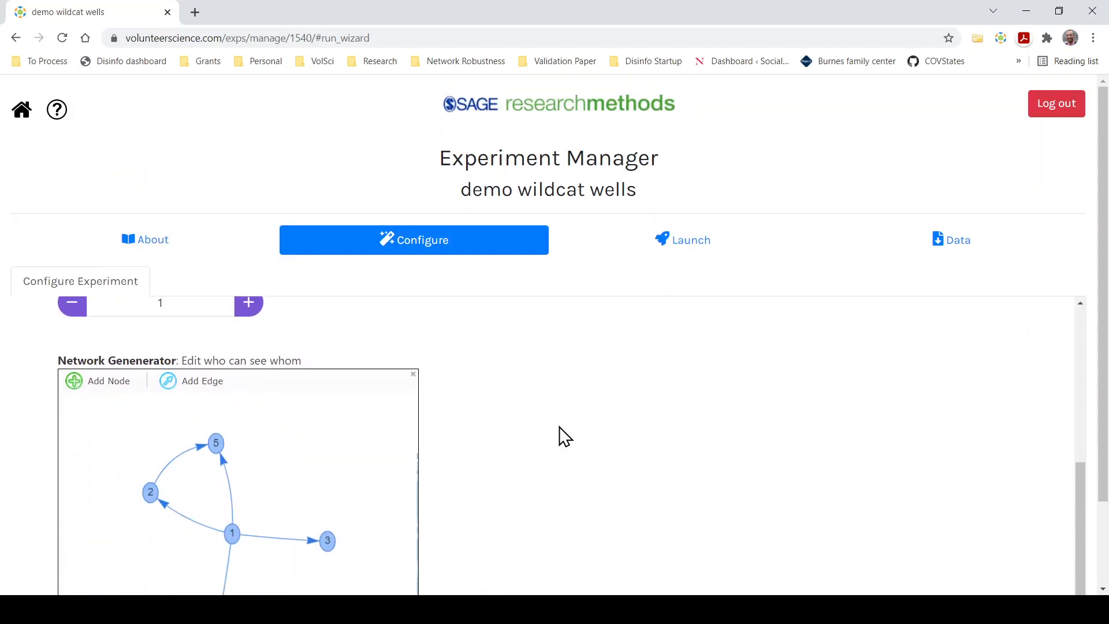
scroll(438, 522, "down", 2)
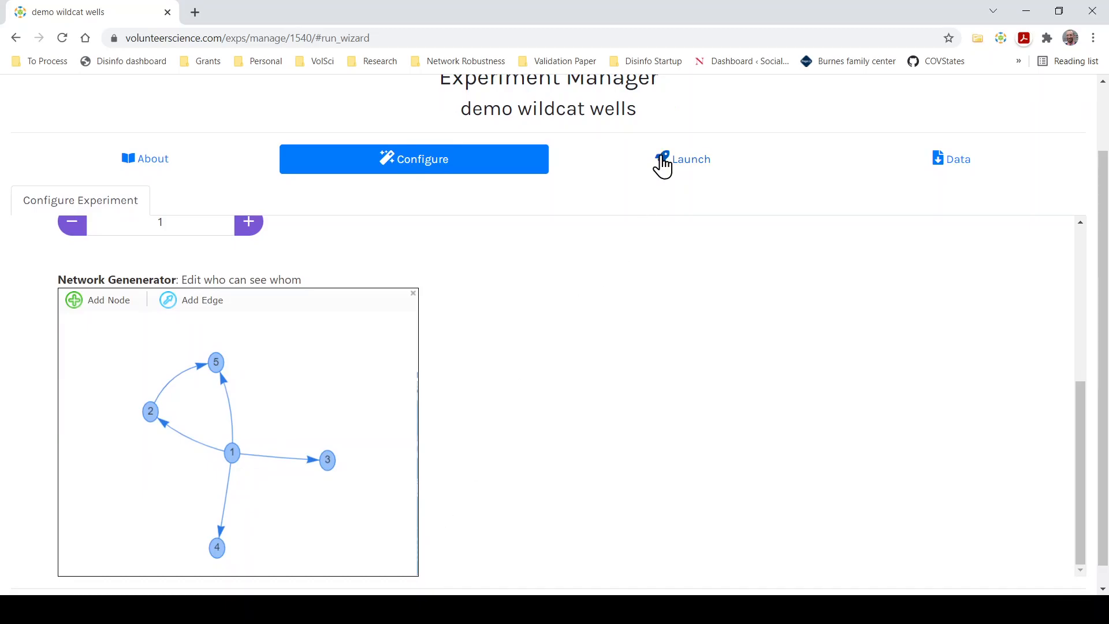
Launch a preview of the experiment with 1 participant and declare readiness at the game instructions
left_click(664, 163)
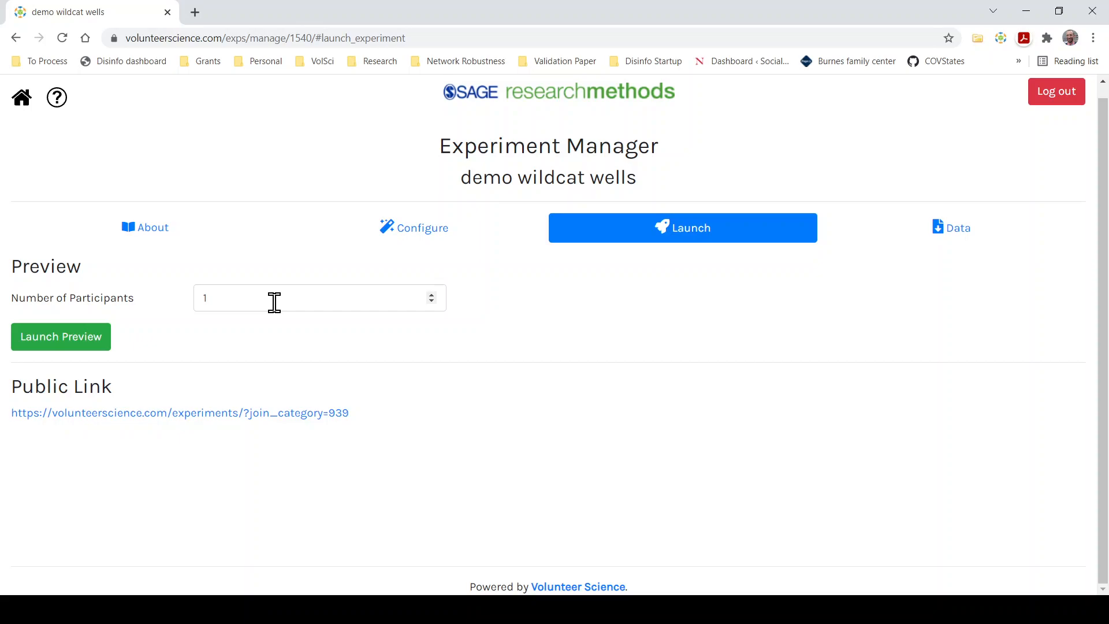
left_click(68, 338)
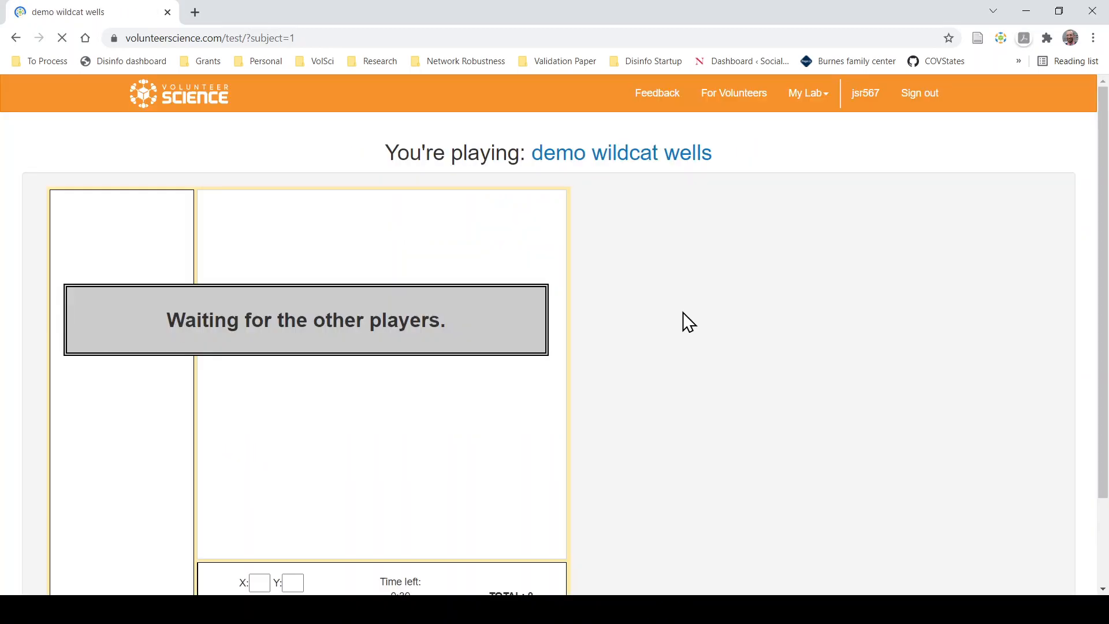
scroll(830, 344, "down", 1)
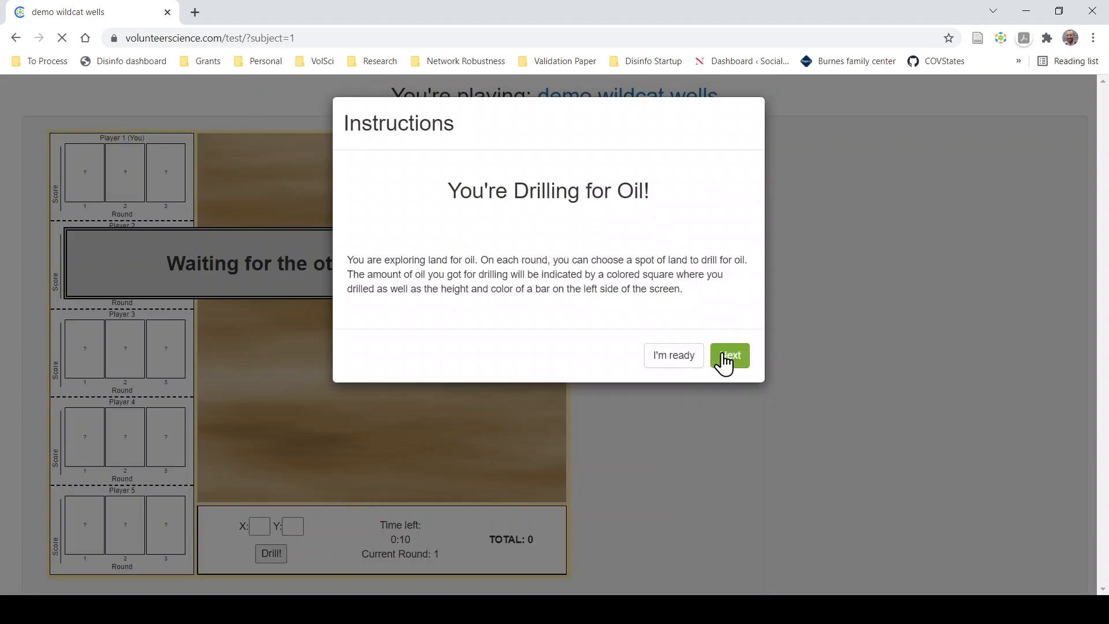
left_click(689, 354)
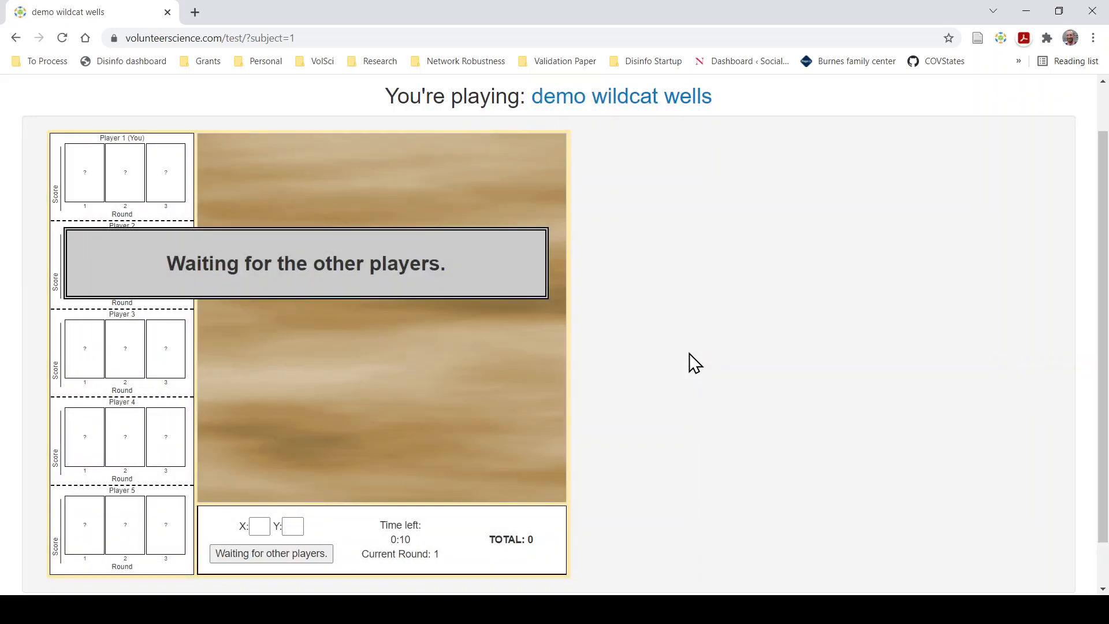
Play all three rounds by drilling one spot on the land in each, the third at X 245, Y 114
left_click(254, 314)
left_click(269, 554)
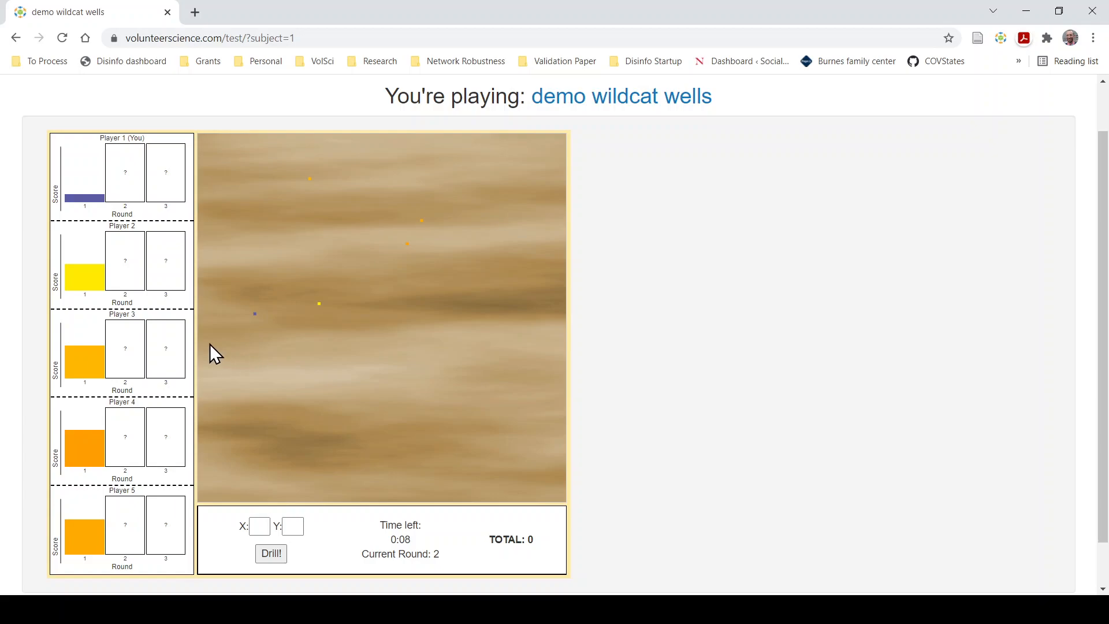
double_click(416, 247)
left_click(270, 554)
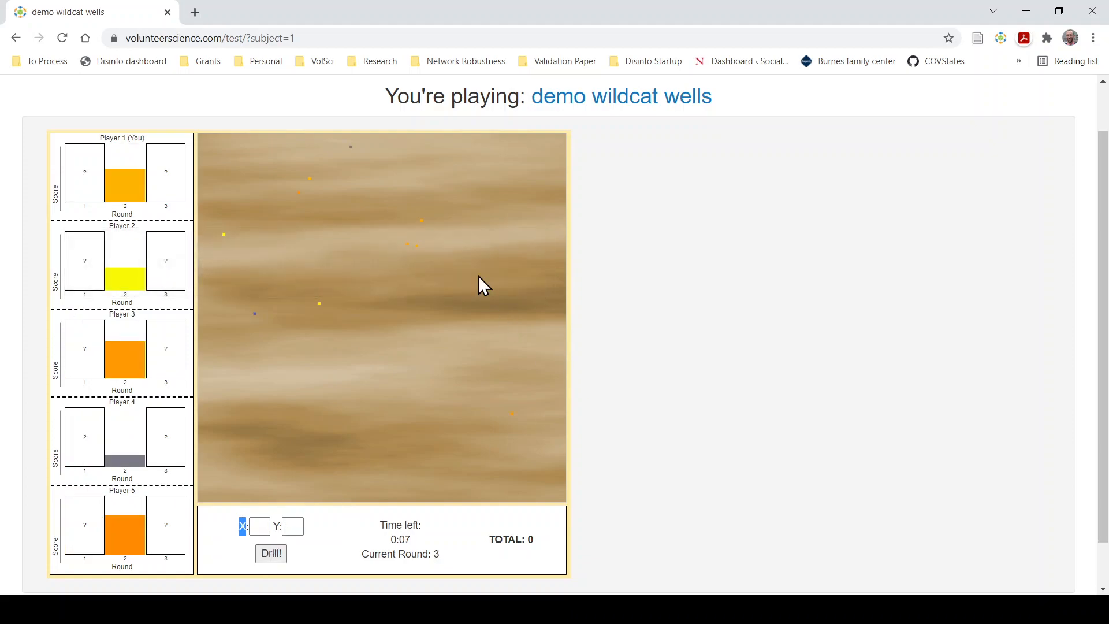
left_click(375, 216)
left_click(270, 556)
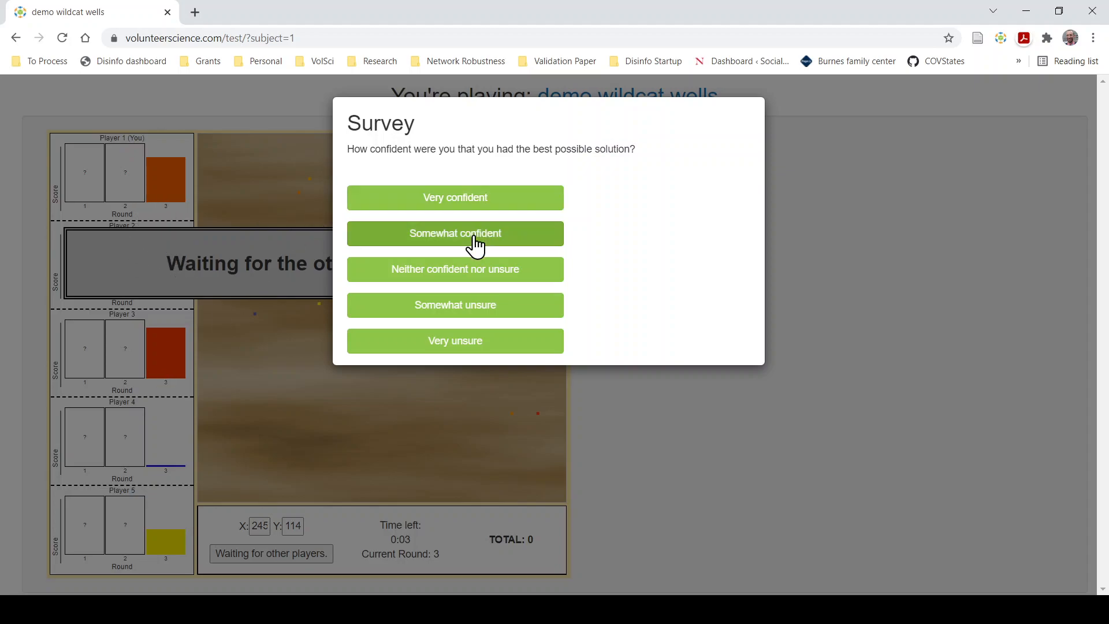
Answer the confidence survey with "Neither confident nor unsure" and close the final player ranking
left_click(470, 269)
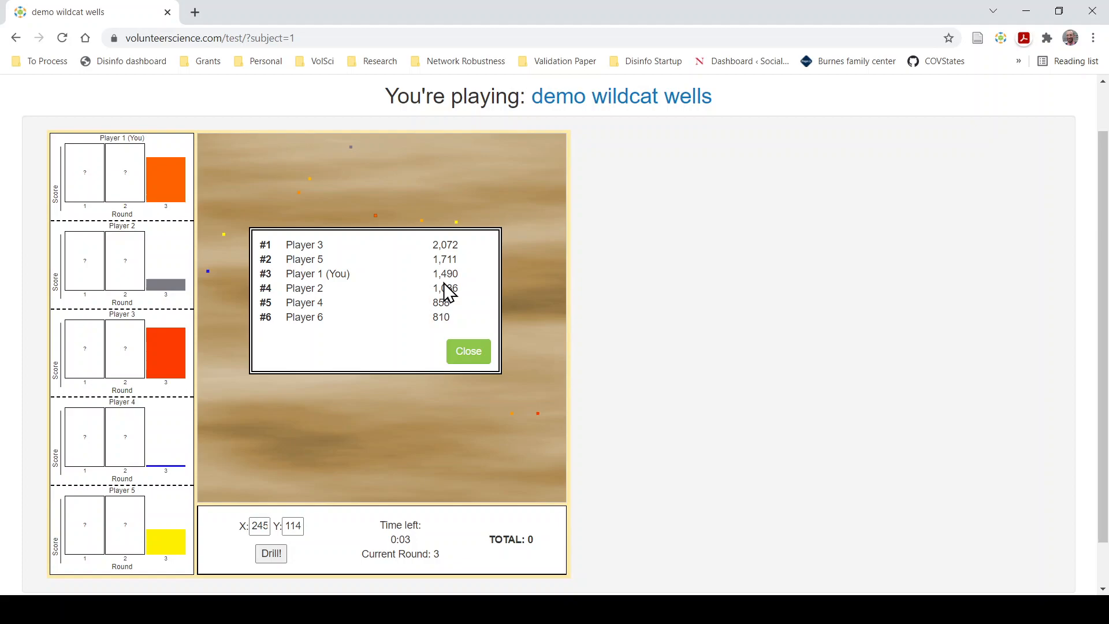
left_click(464, 361)
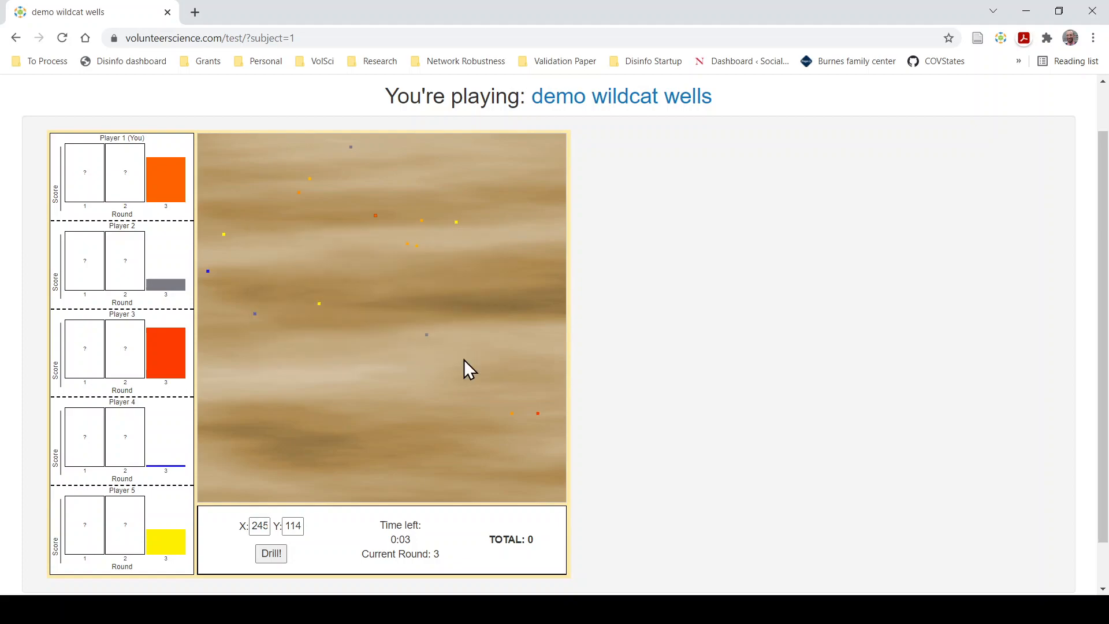
scroll(464, 360, "down", 1)
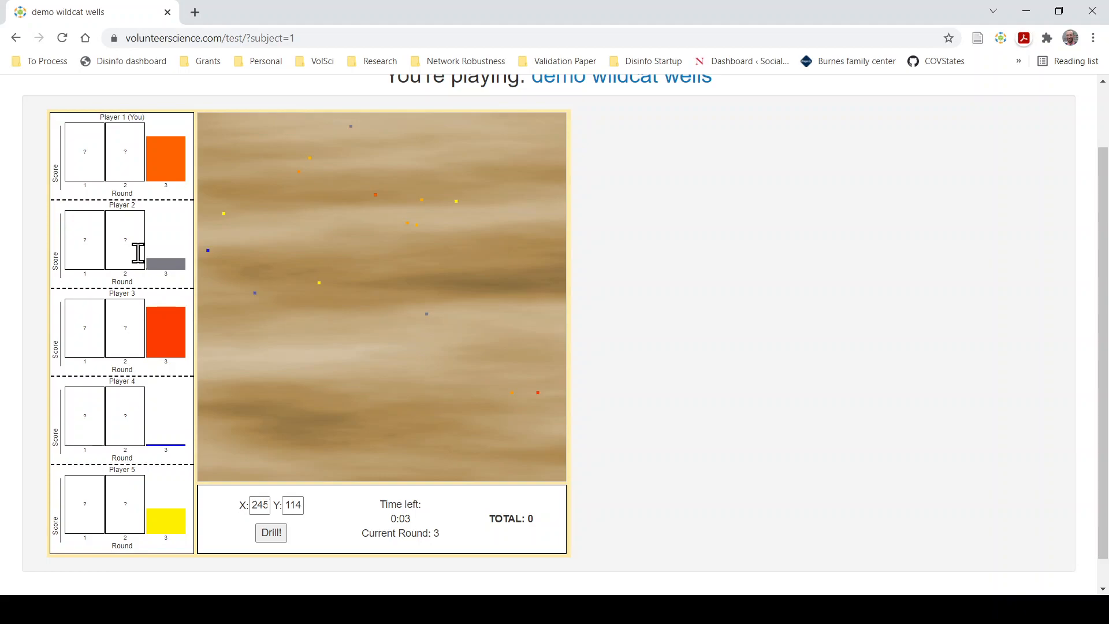
scroll(277, 306, "down", 1)
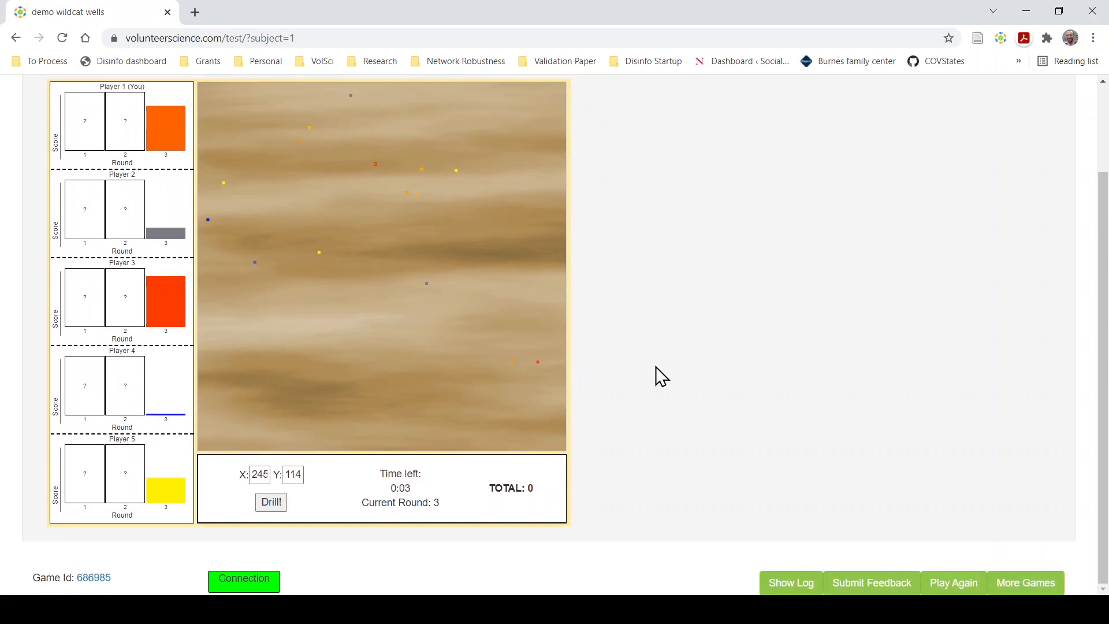
Return to the experiment manager, launch a preview with 2 participants and join it as Subject 2 as well
left_click(1033, 582)
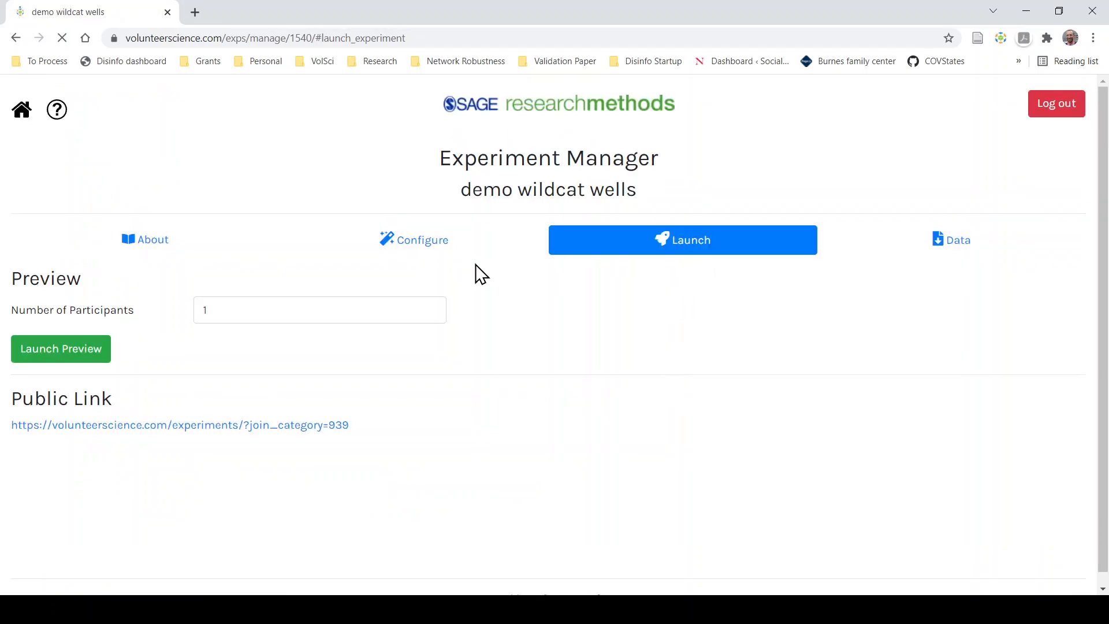
left_click(214, 320)
key("BackSpace")
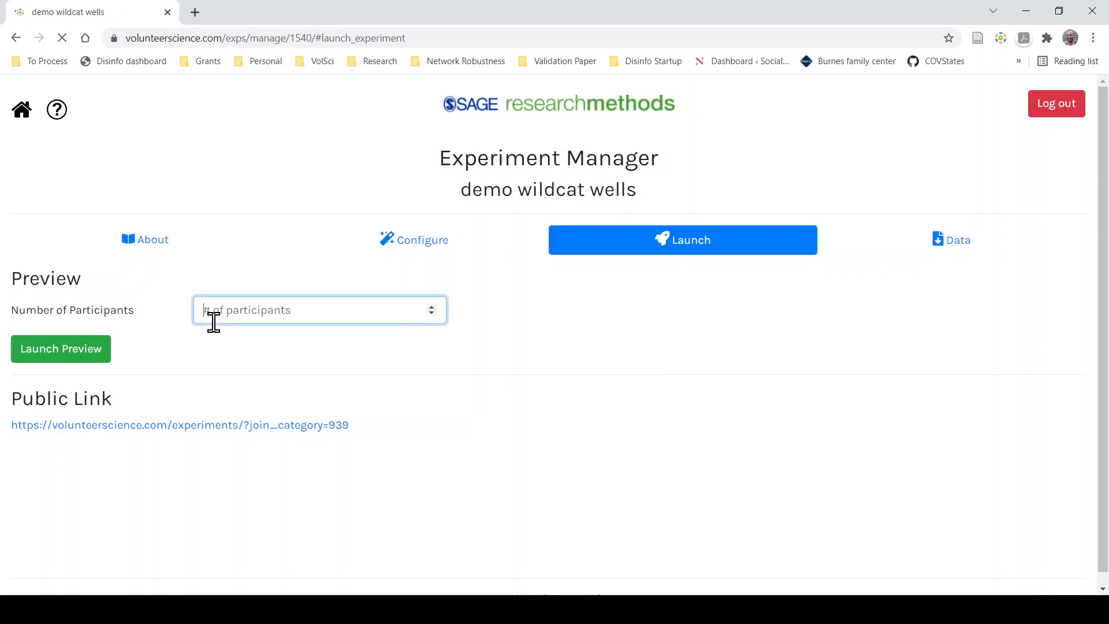
type("2")
left_click(80, 358)
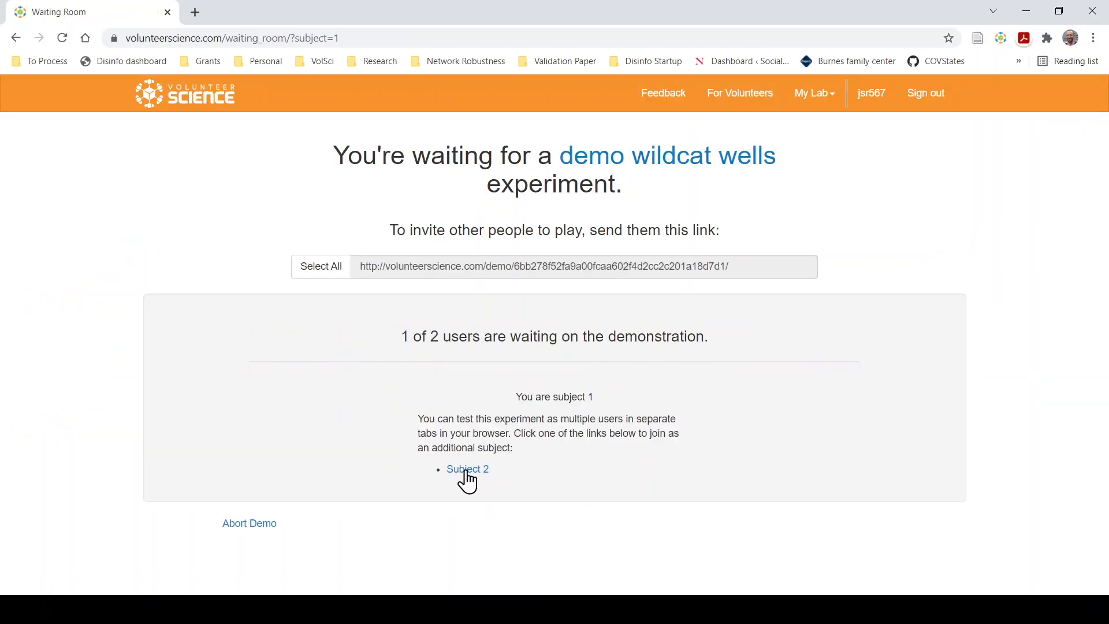
left_click(466, 470)
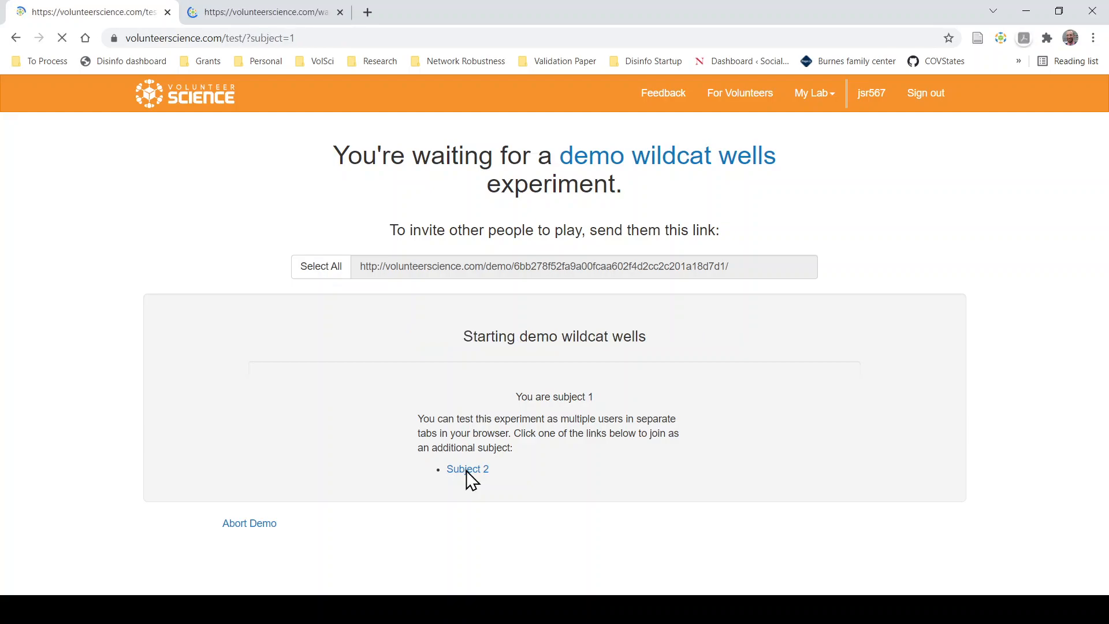
Declare readiness at the game instructions for both Player 1 and Player 2
left_click(281, 16)
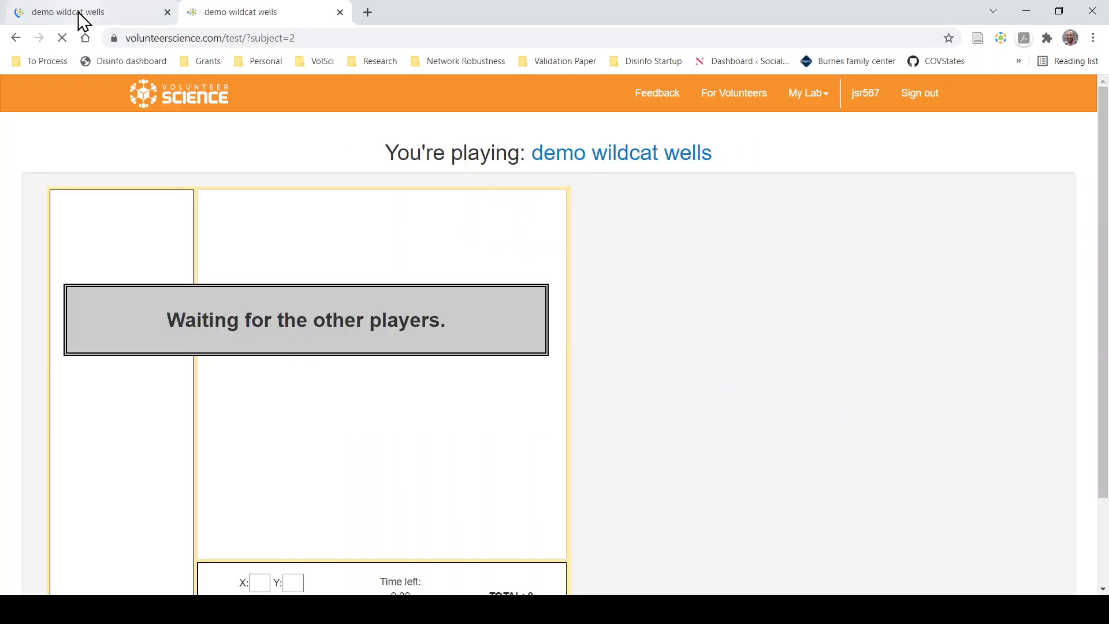
left_click(84, 20)
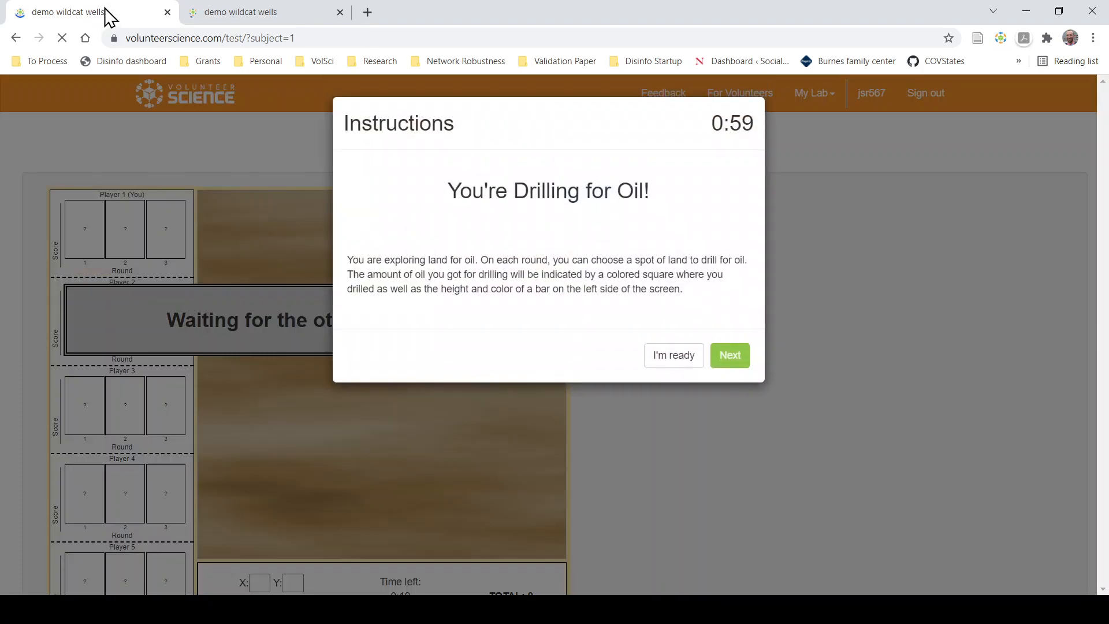
left_click(680, 354)
left_click(268, 14)
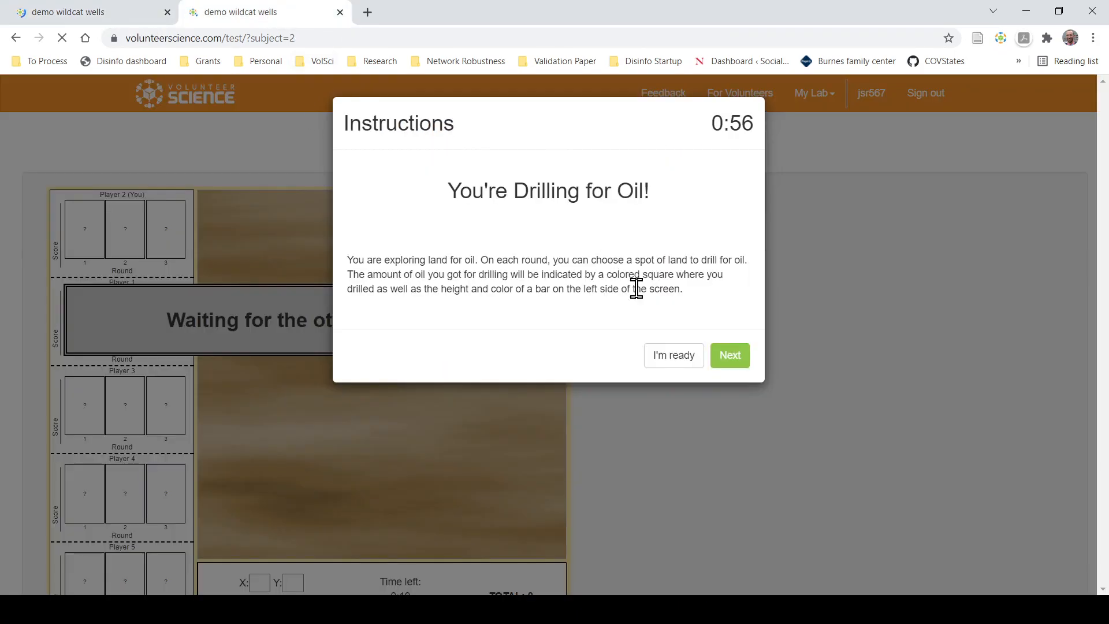
left_click(675, 357)
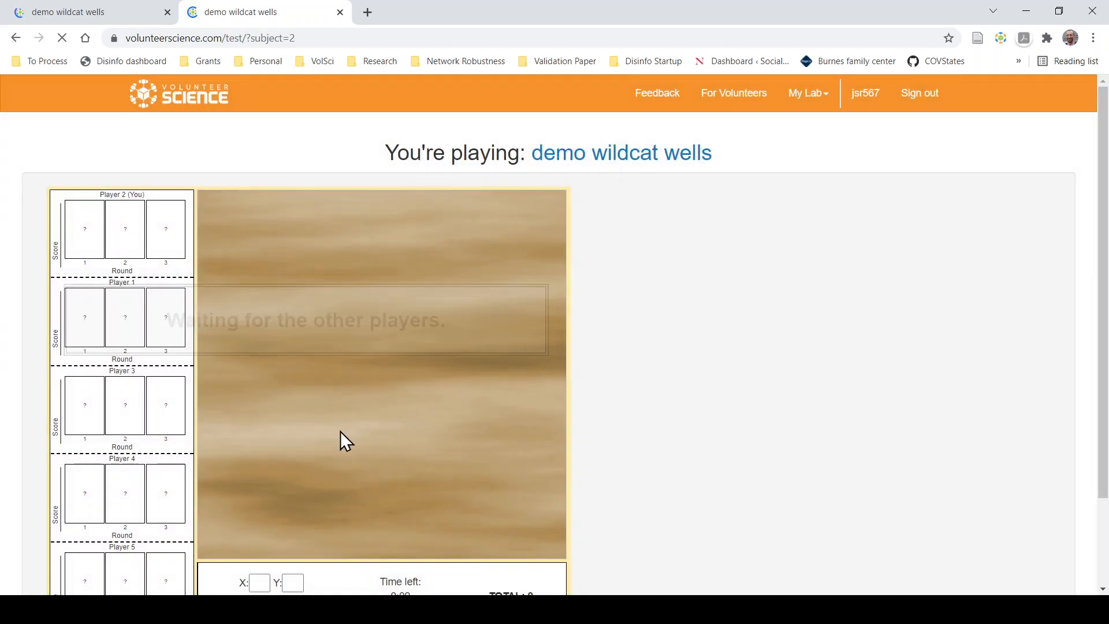
Play round 1 by drilling at X 94, Y 118 as Player 2 and at X 327, Y 385 as Player 1
left_click(266, 275)
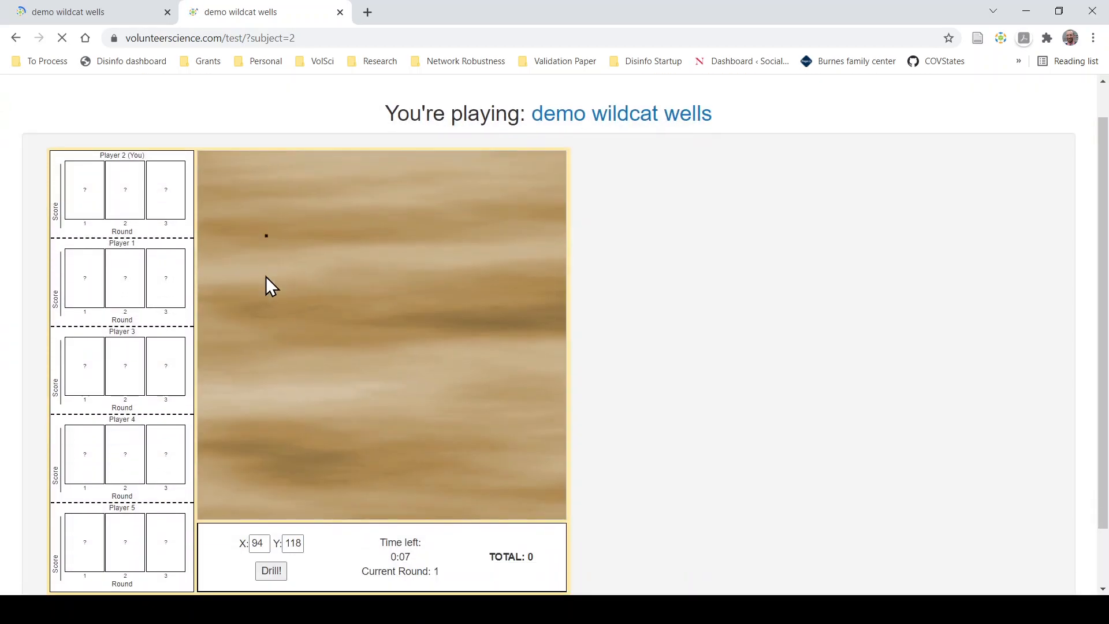
left_click(272, 571)
left_click(73, 10)
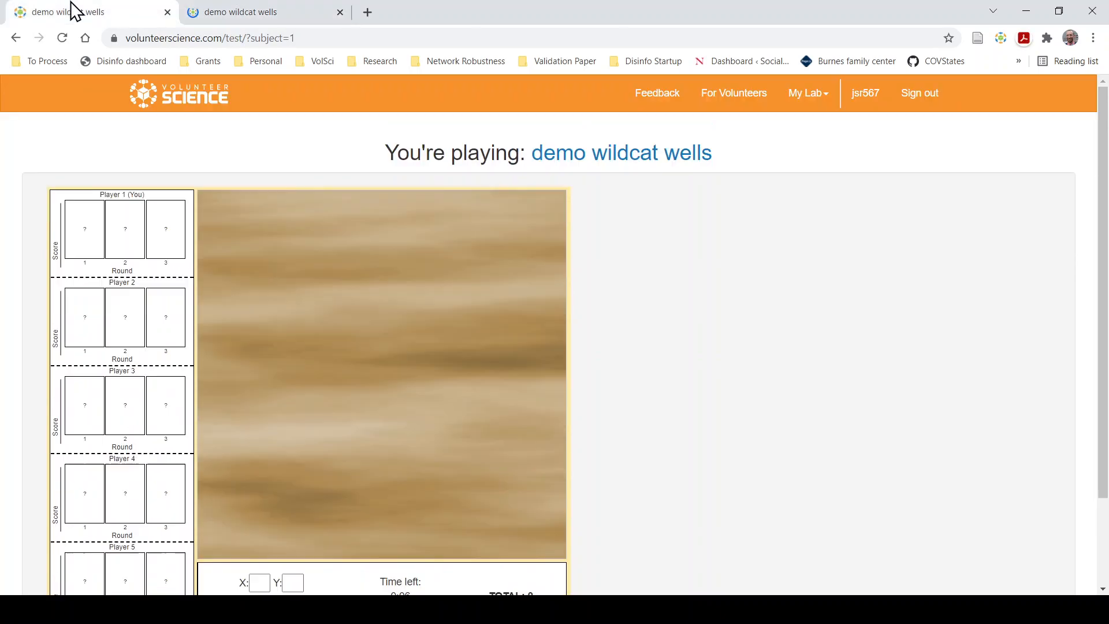
left_click(353, 313)
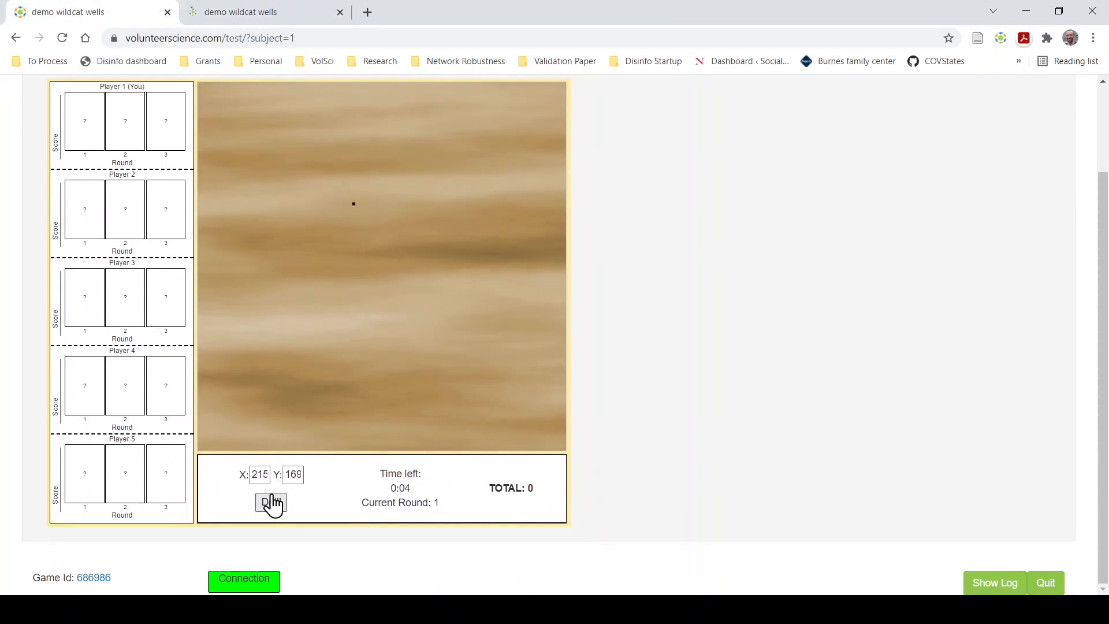
left_click(434, 360)
left_click(263, 508)
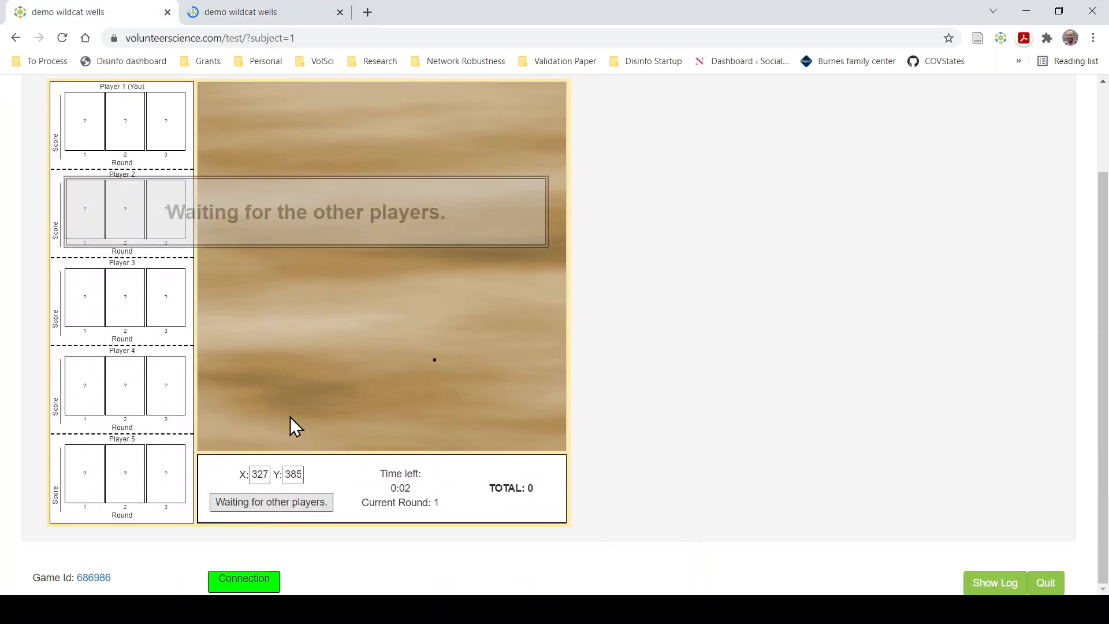
Play round 2 by drilling at X 63, Y 414 as Player 2 and choosing a spot in the land's lower-left area as Player 1
left_click(247, 12)
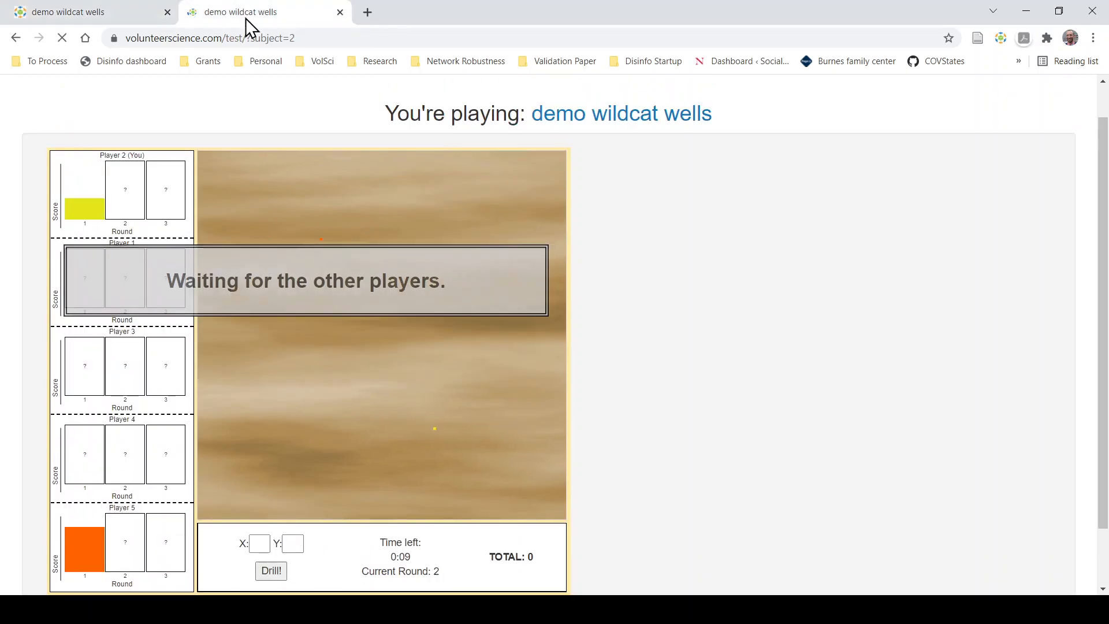
scroll(380, 196, "down", 1)
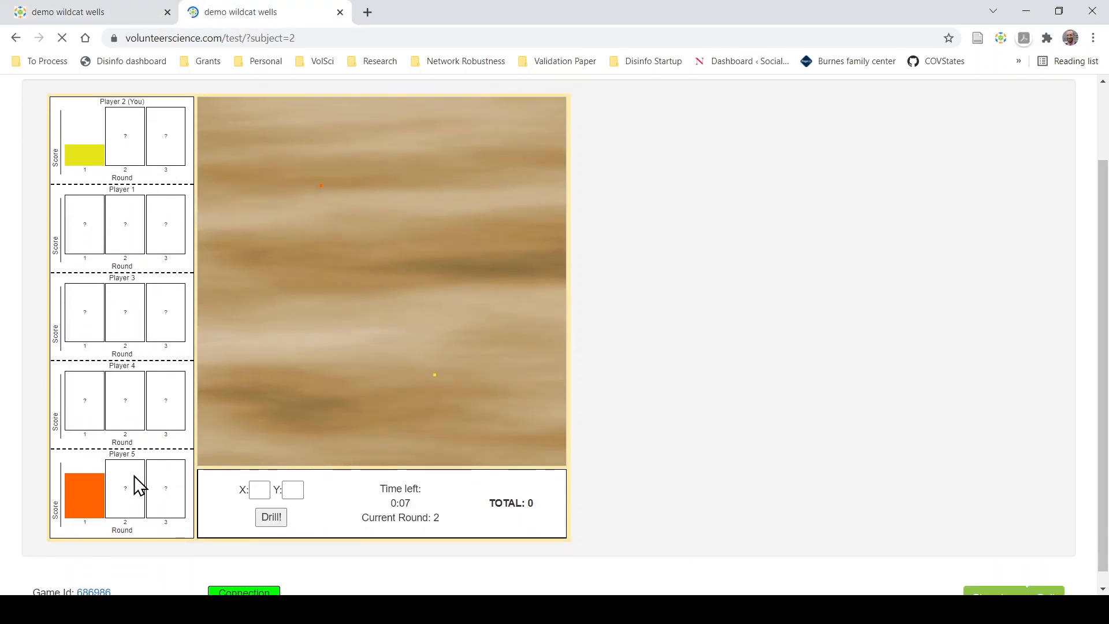
left_click(243, 396)
left_click(271, 517)
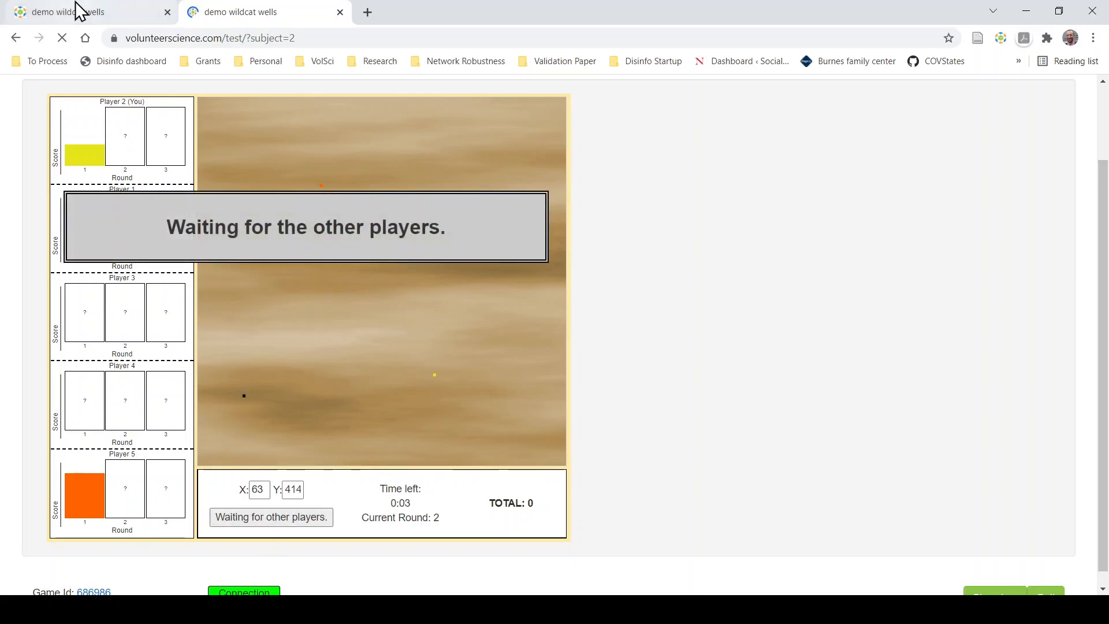
left_click(78, 10)
left_click(272, 416)
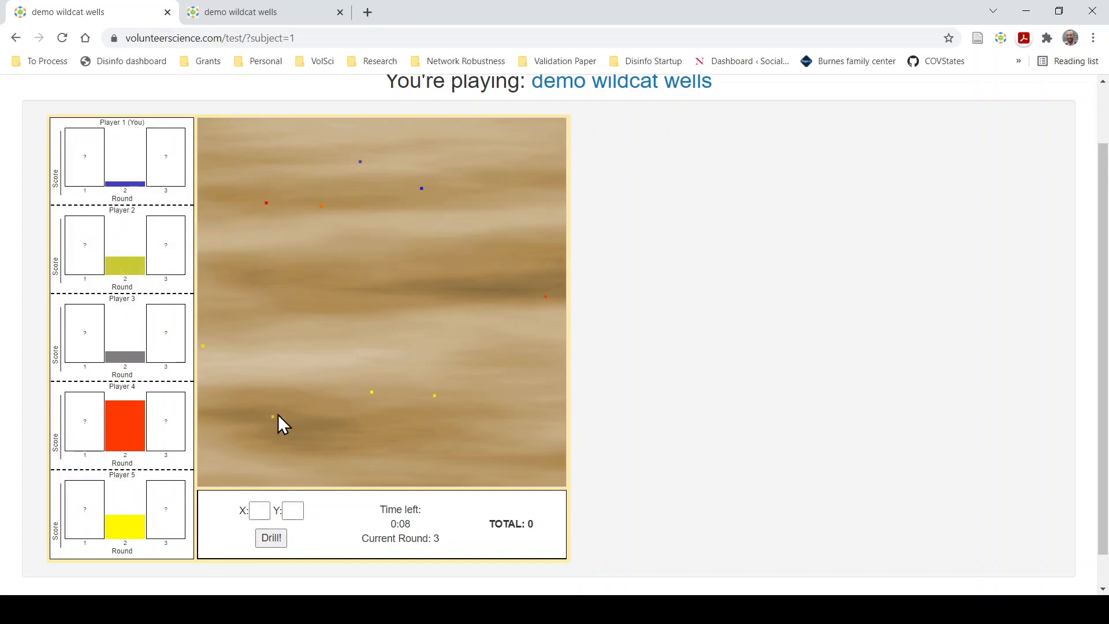
Play round 3 by drilling at X 119, Y 278 as Player 1 and at X 217, Y 104 as Player 2
left_click(284, 318)
left_click(263, 542)
left_click(236, 11)
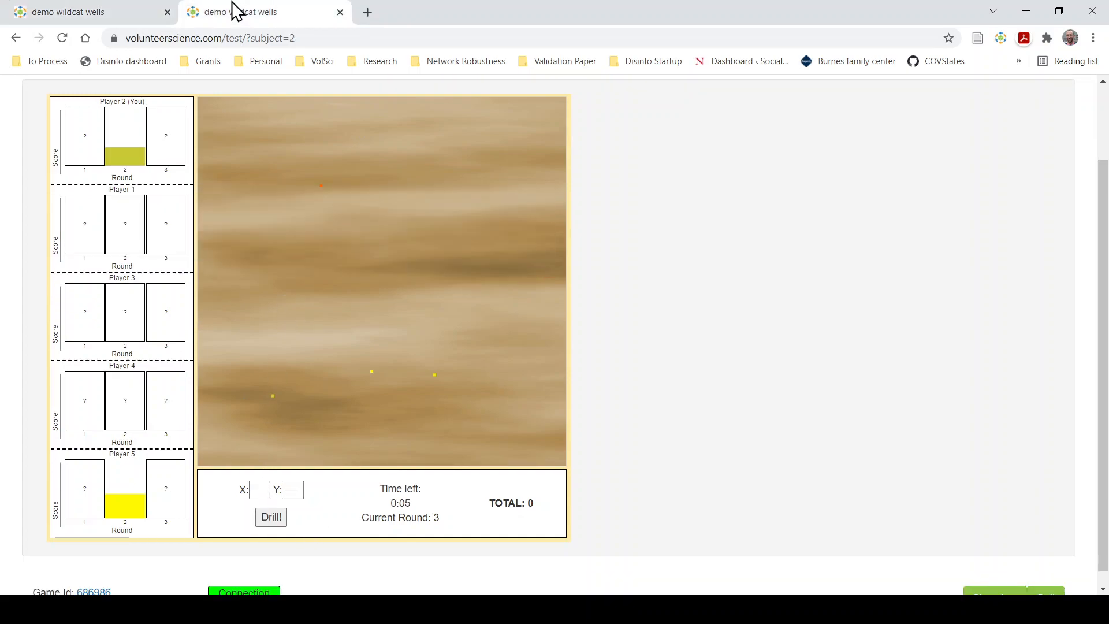
left_click(355, 172)
left_click(268, 516)
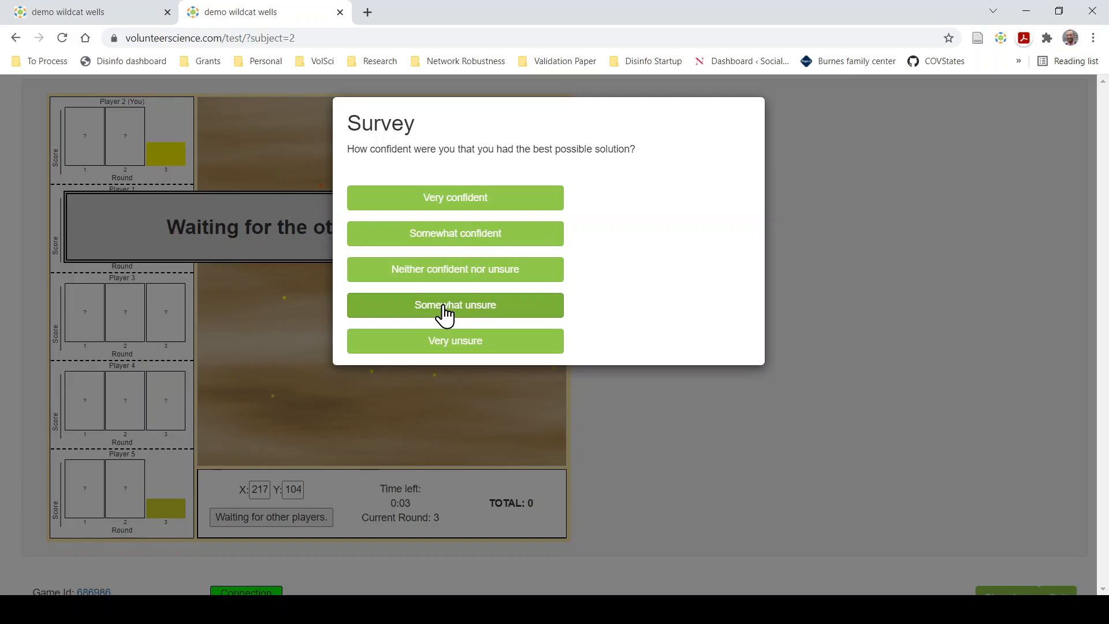
Finish Player 2's game with the confidence survey answer "Very unsure" and return to the experiment manager
left_click(444, 342)
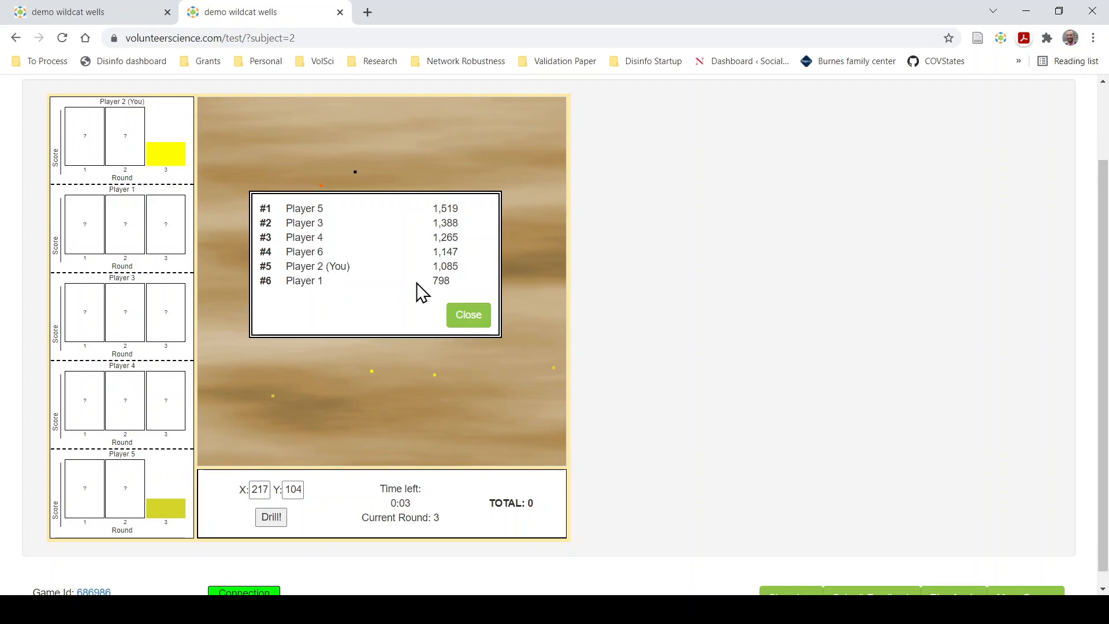
left_click(467, 316)
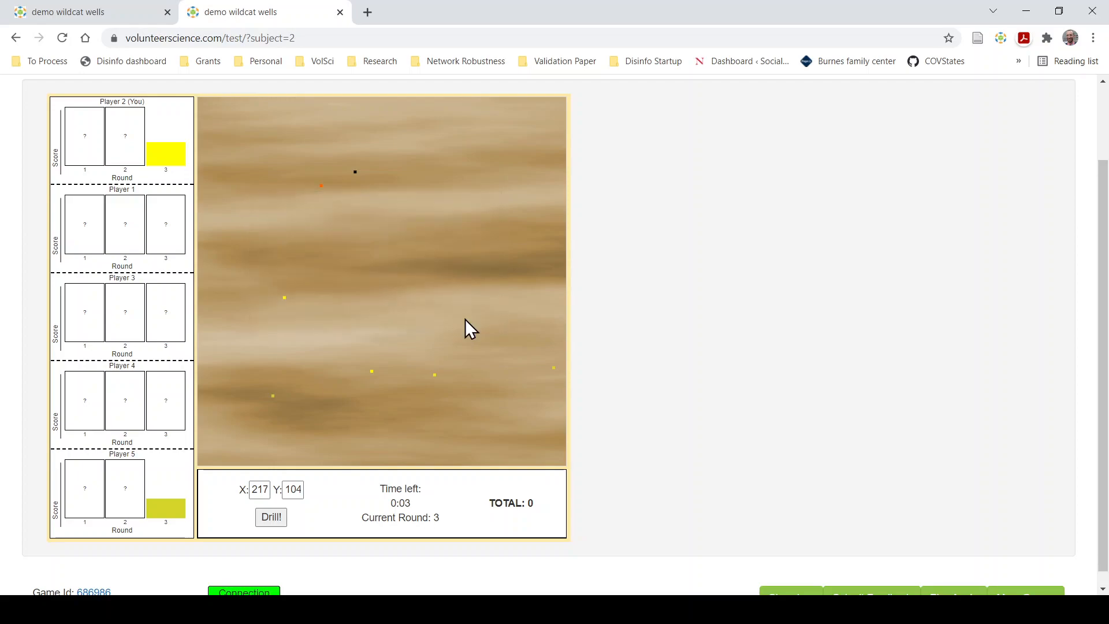
scroll(970, 566, "down", 1)
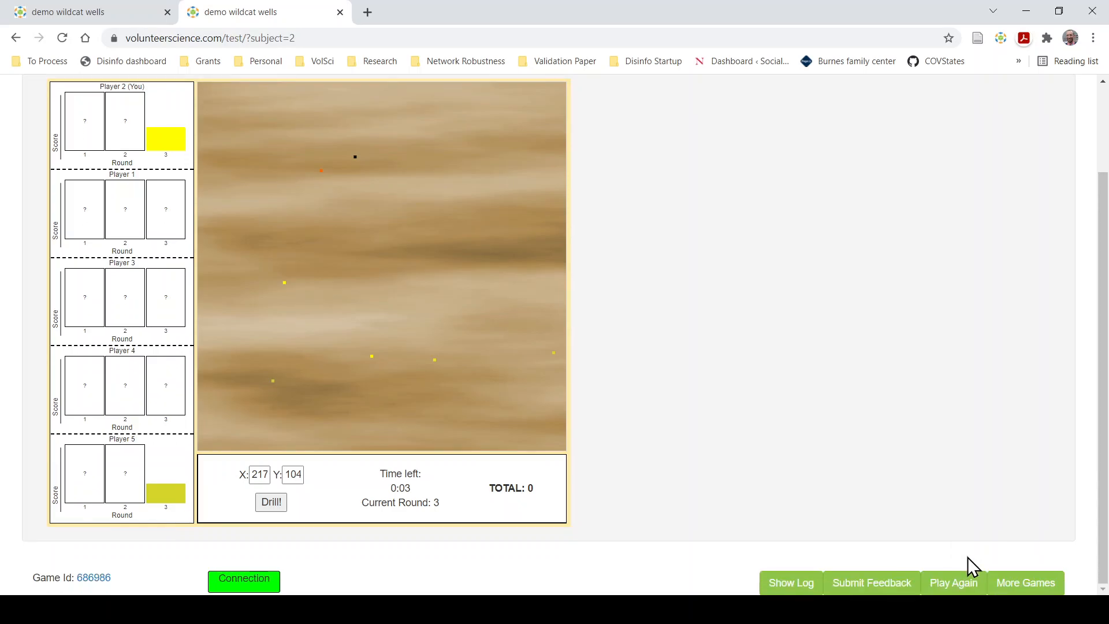
left_click(1016, 589)
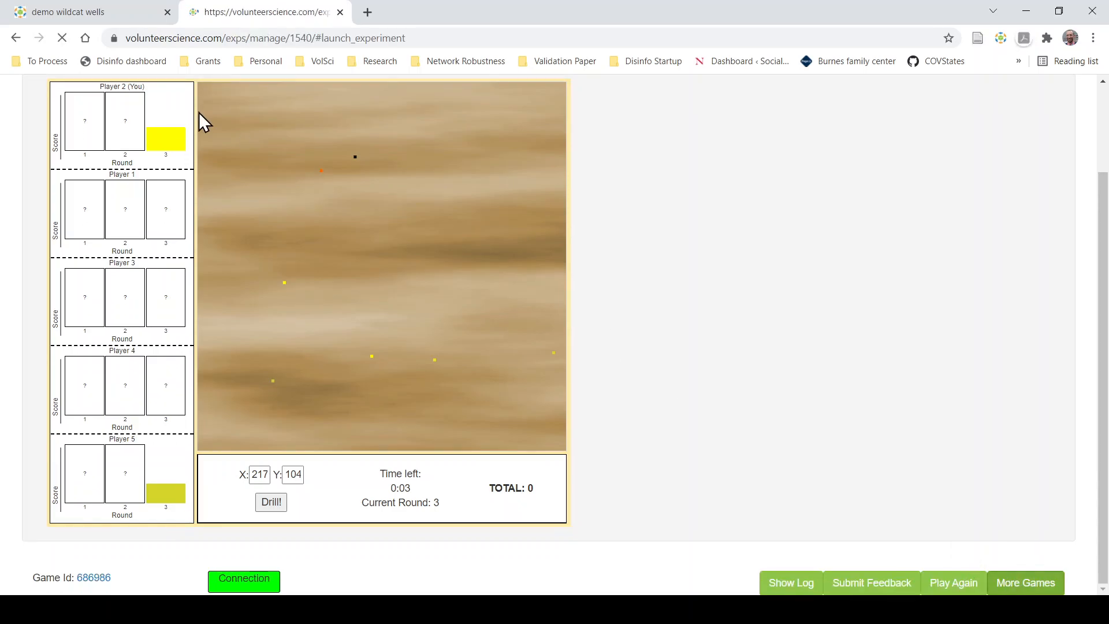
Answer Player 1's confidence survey with "Somewhat unsure" and close the final player ranking
left_click(115, 20)
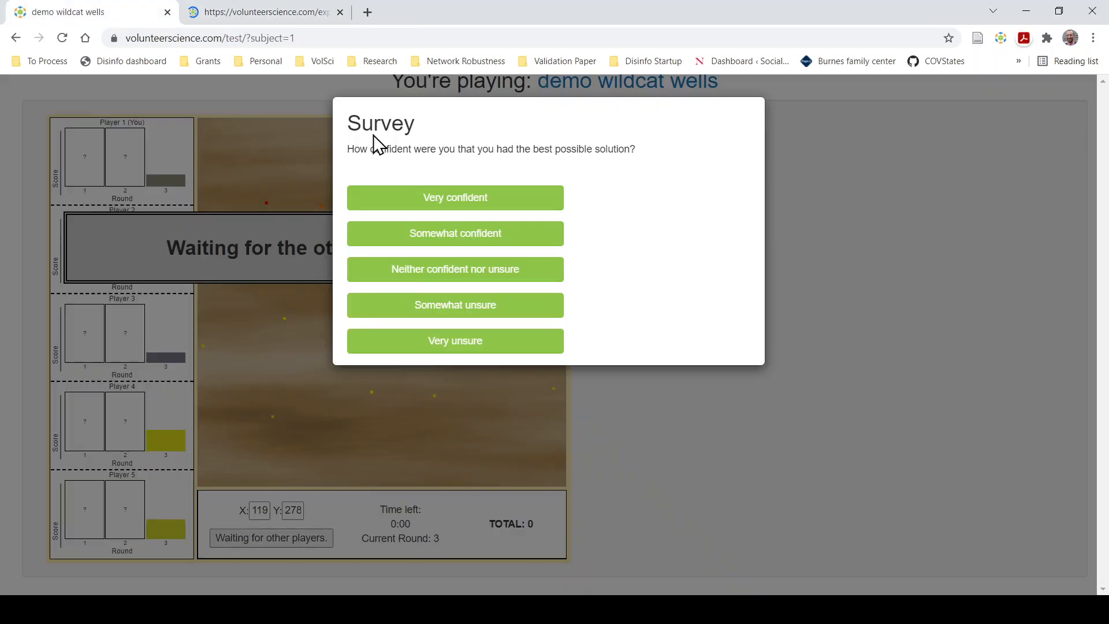
left_click(433, 300)
left_click(473, 342)
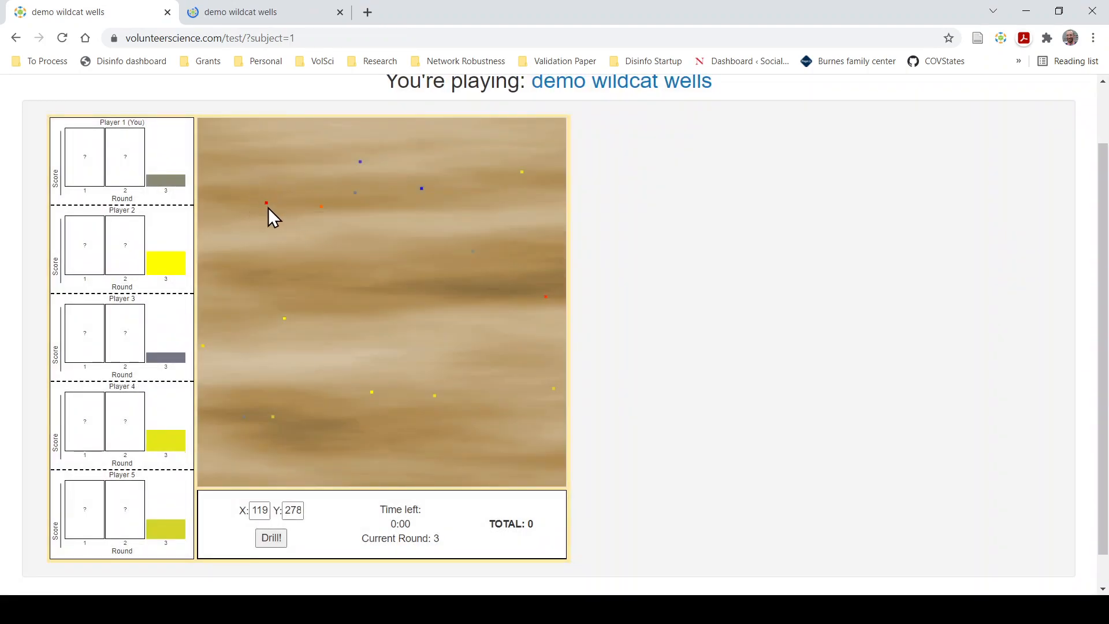
scroll(890, 497, "down", 1)
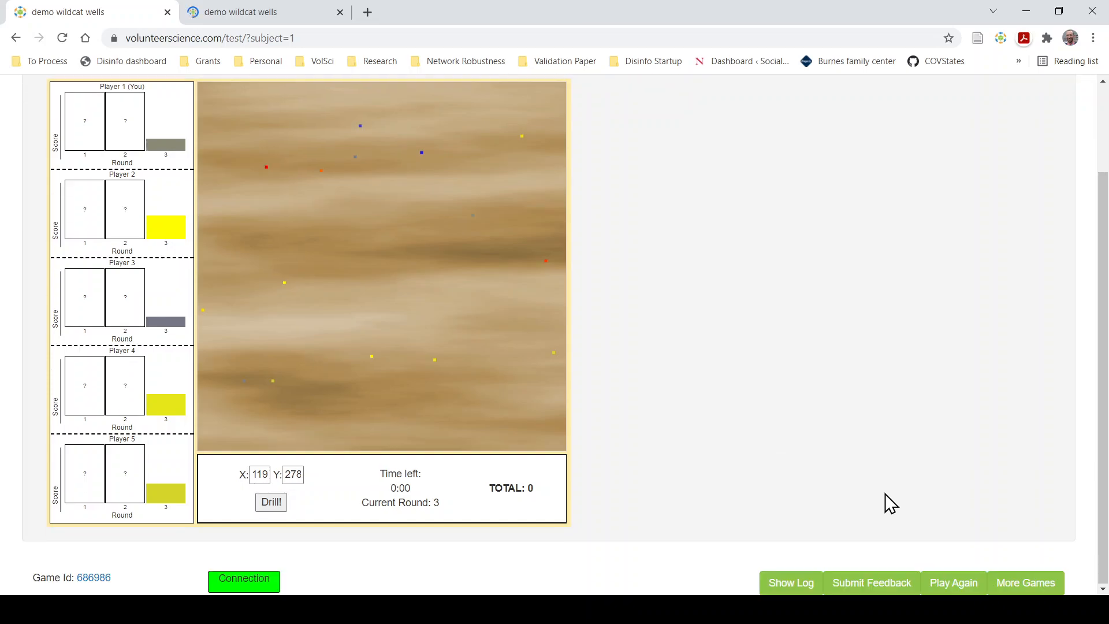
Return from Player 1's game to the experiment manager and close Player 2's browser tab
left_click(1026, 583)
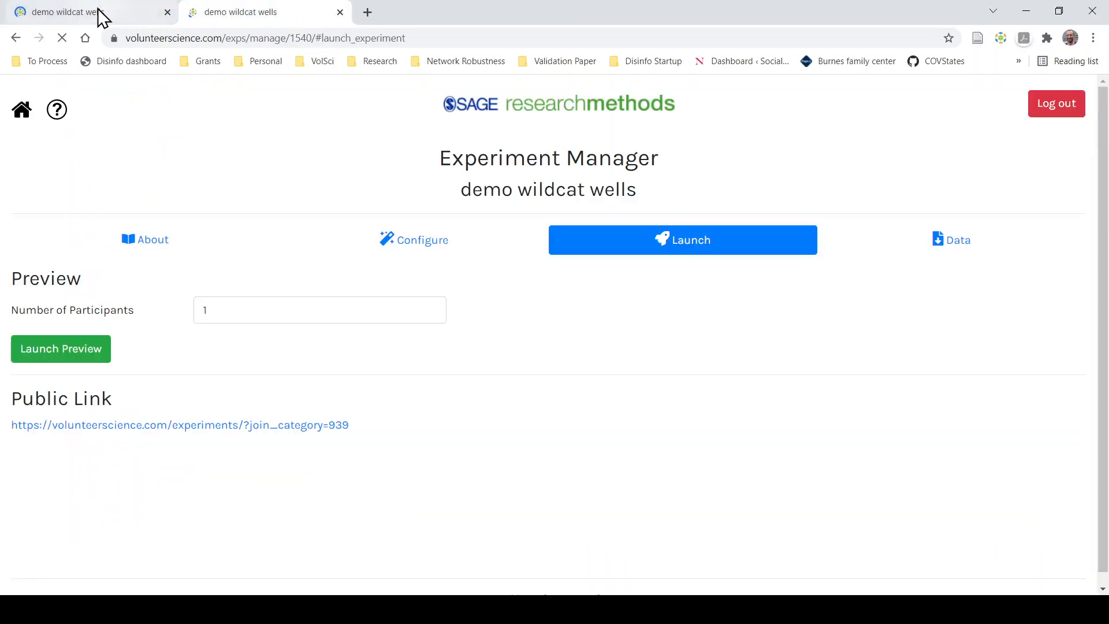
left_click(228, 16)
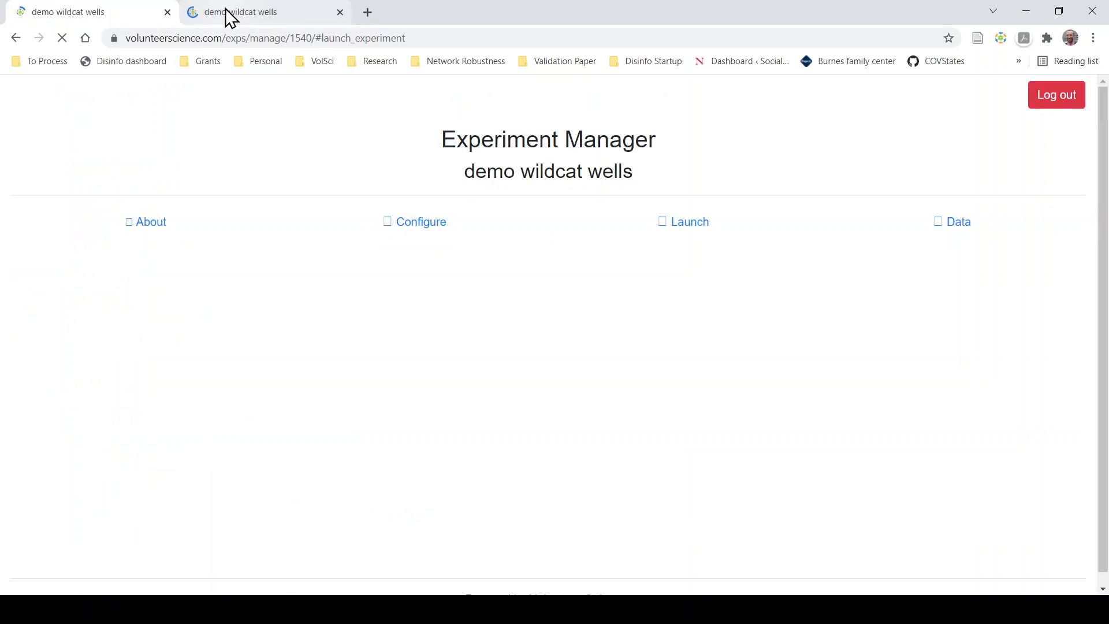
left_click(340, 12)
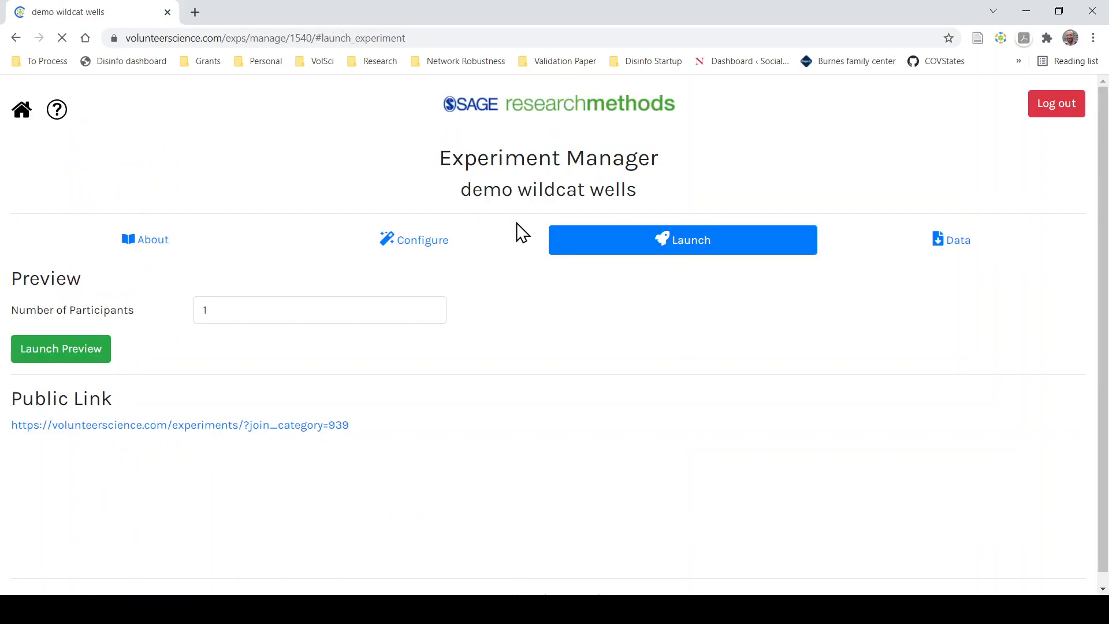
Set the preview's number of participants to 5
left_click(224, 314)
key("BackSpace")
type("5")
Examine the network of who can see whom in the experiment configuration, bringing all five nodes into the diagram frame
left_click(405, 245)
scroll(480, 300, "down", 1)
scroll(487, 308, "down", 6)
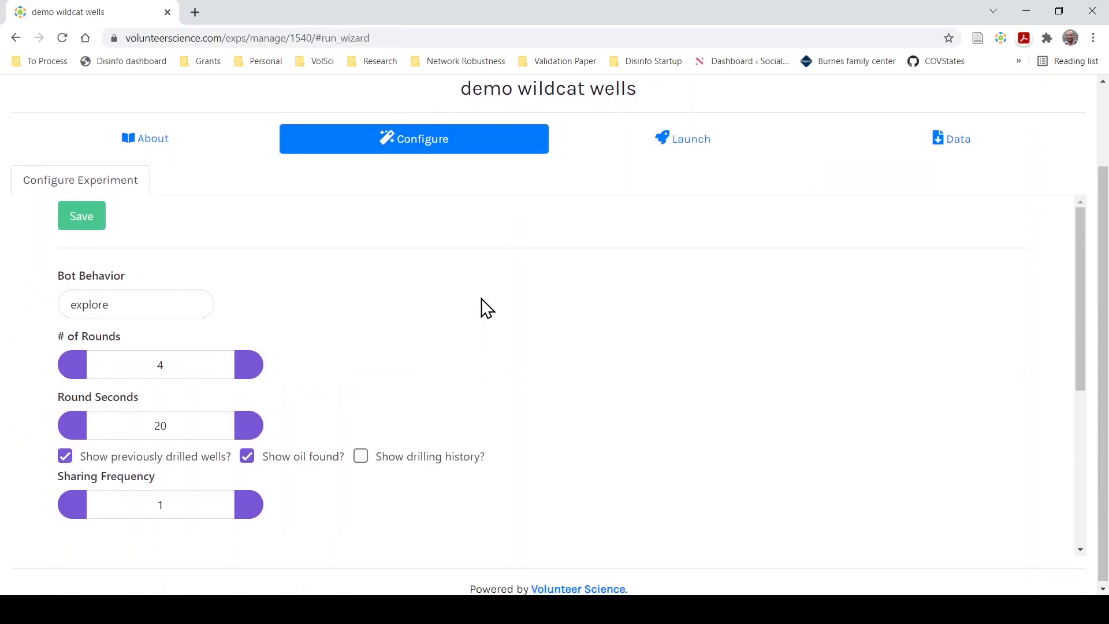
left_click_drag(176, 362, 81, 507)
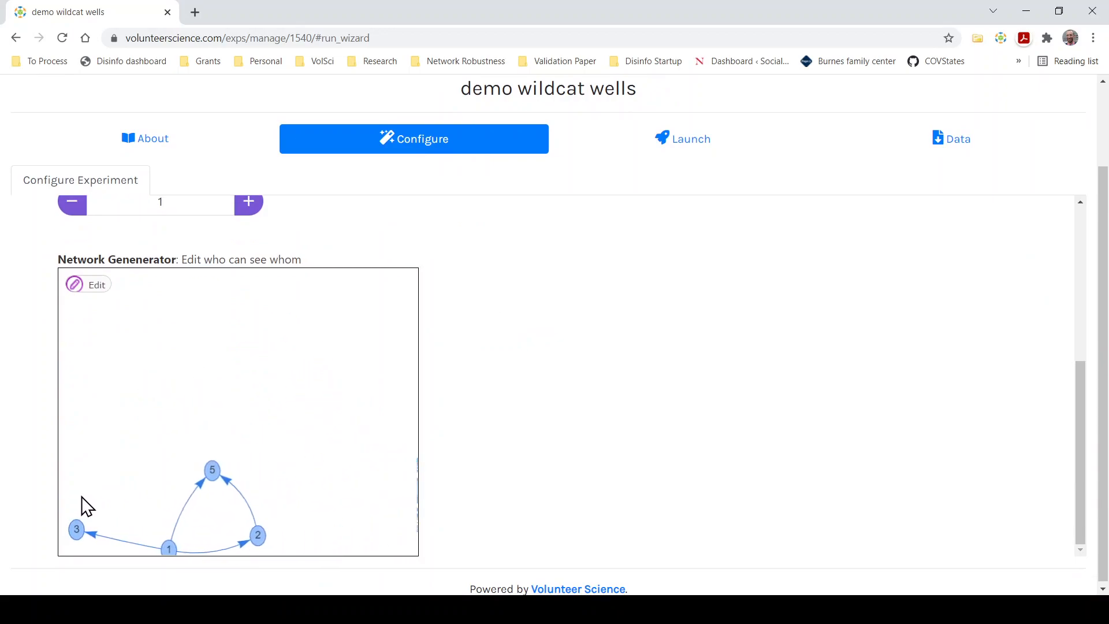
left_click_drag(262, 438, 183, 277)
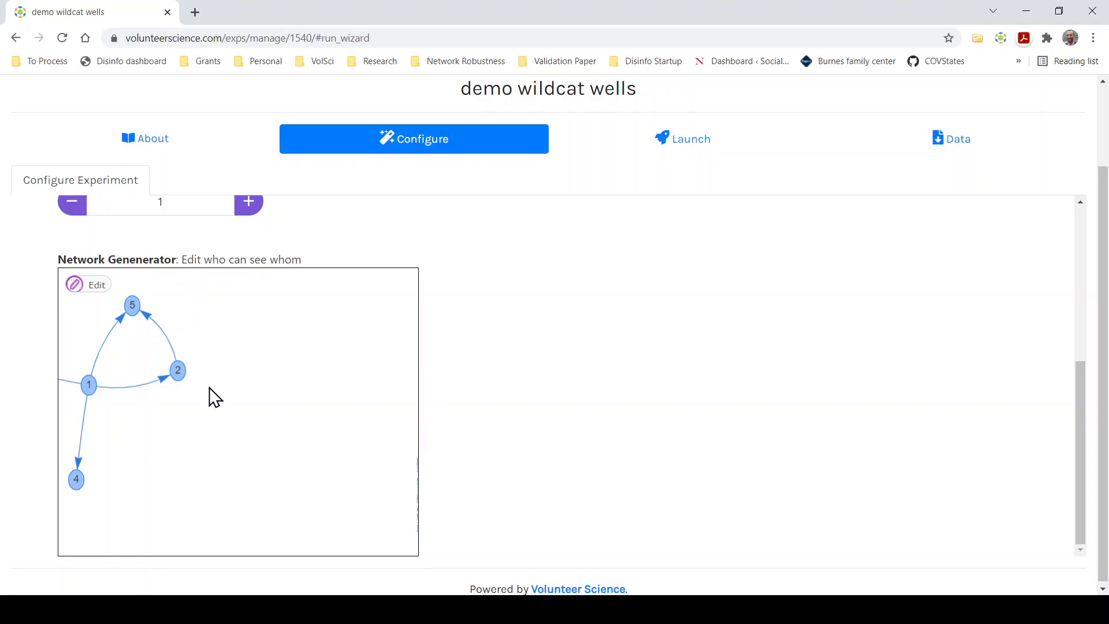
left_click_drag(213, 396, 329, 284)
left_click_drag(134, 413, 255, 297)
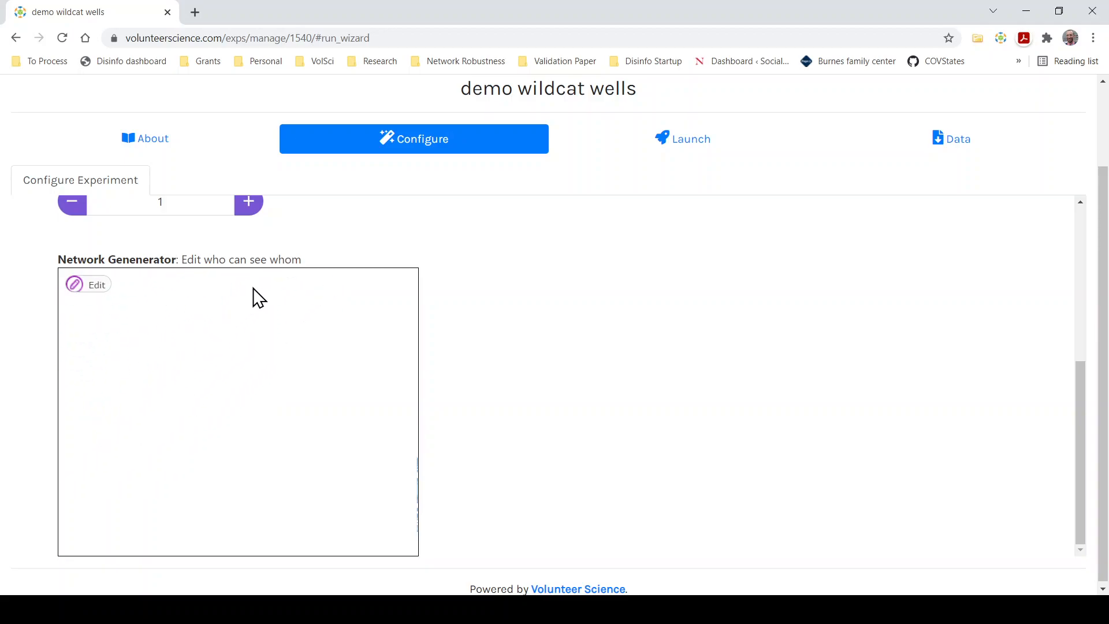
left_click_drag(157, 321, 287, 478)
left_click_drag(215, 314, 290, 447)
left_click_drag(240, 344, 180, 439)
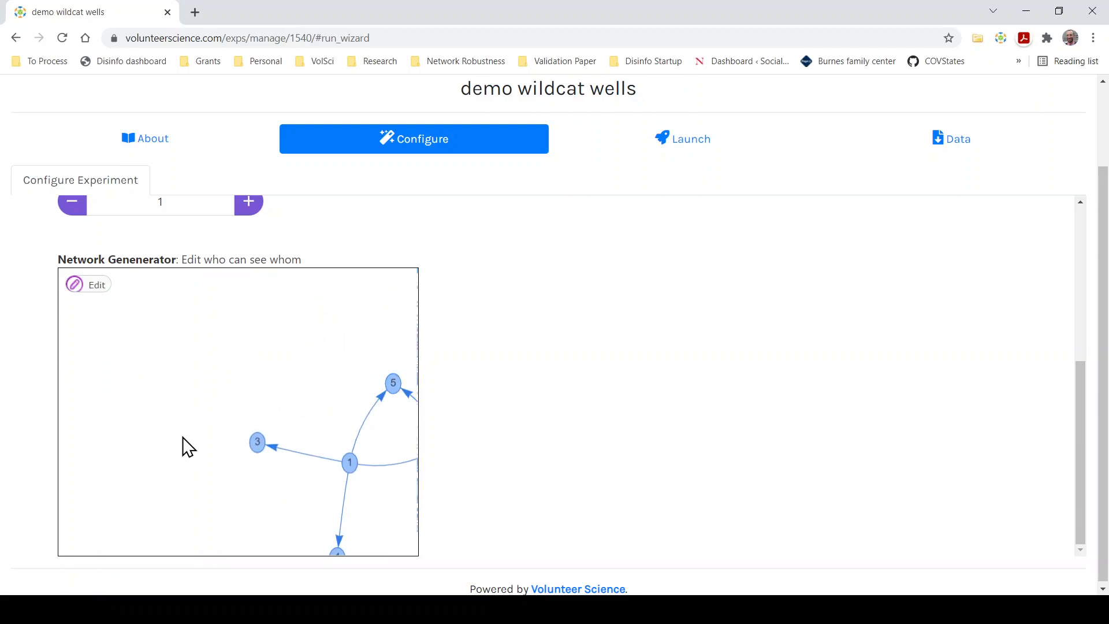
left_click_drag(302, 380, 192, 462)
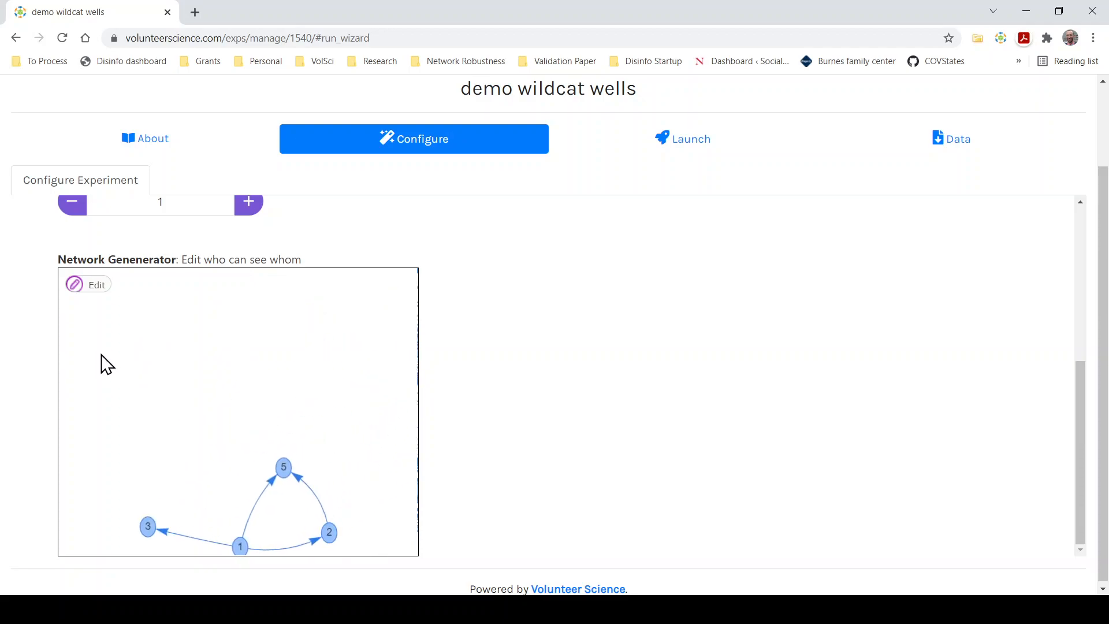
left_click_drag(99, 355, 139, 485)
left_click_drag(262, 480, 301, 339)
left_click_drag(225, 462, 225, 286)
mouse_move(167, 369)
left_mouse_down()
mouse_move(156, 369)
mouse_move(172, 354)
left_mouse_up()
mouse_move(114, 393)
left_mouse_down()
mouse_move(210, 456)
mouse_move(136, 373)
mouse_move(107, 375)
left_mouse_up()
scroll(557, 400, "down", 1)
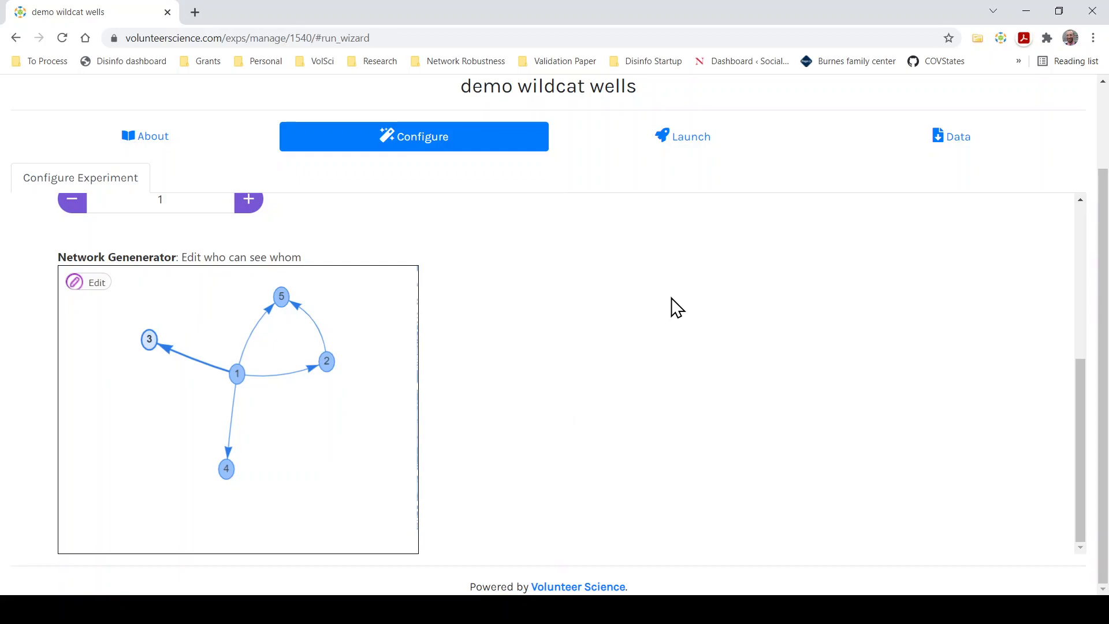
scroll(677, 306, "up", 3)
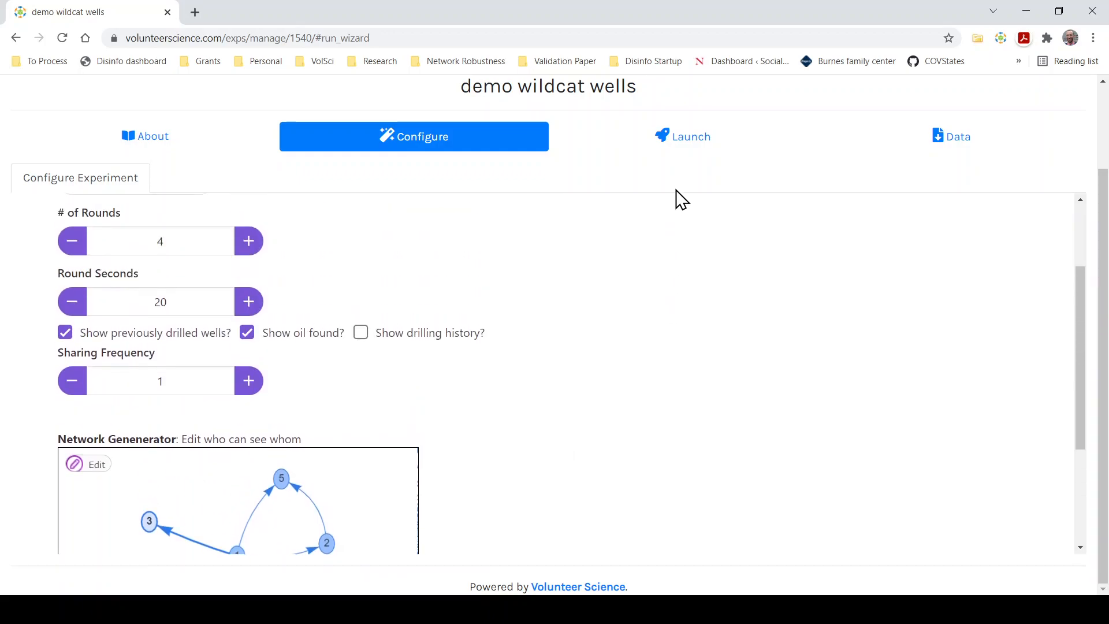
left_click(691, 142)
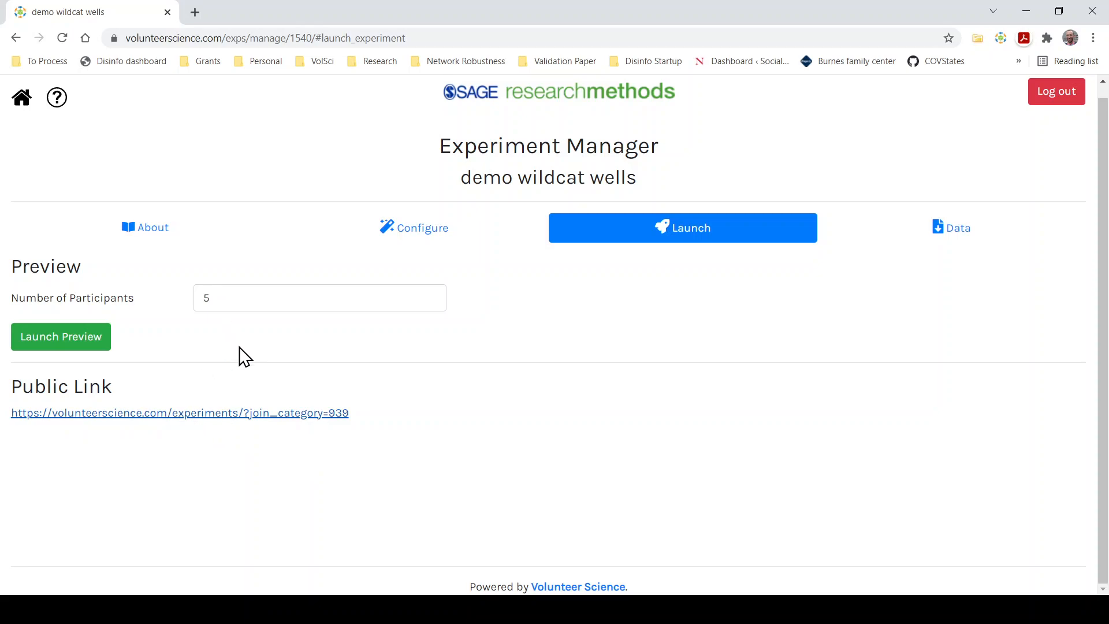
left_click(196, 12)
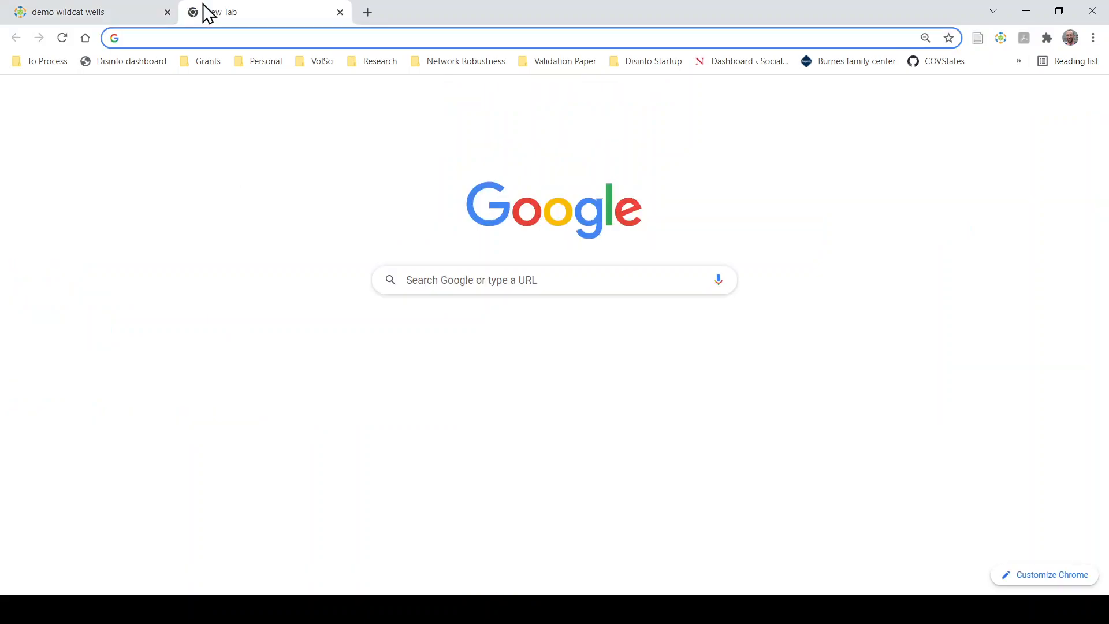
type("https://volunteerscience.com/experiments/?join_category=939")
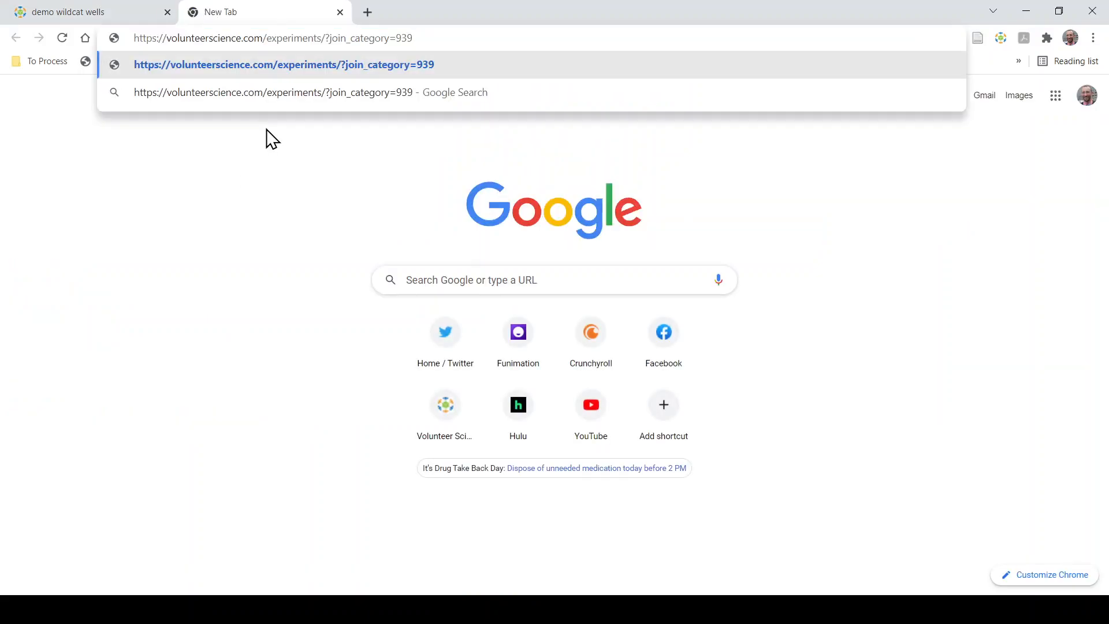
key("Return")
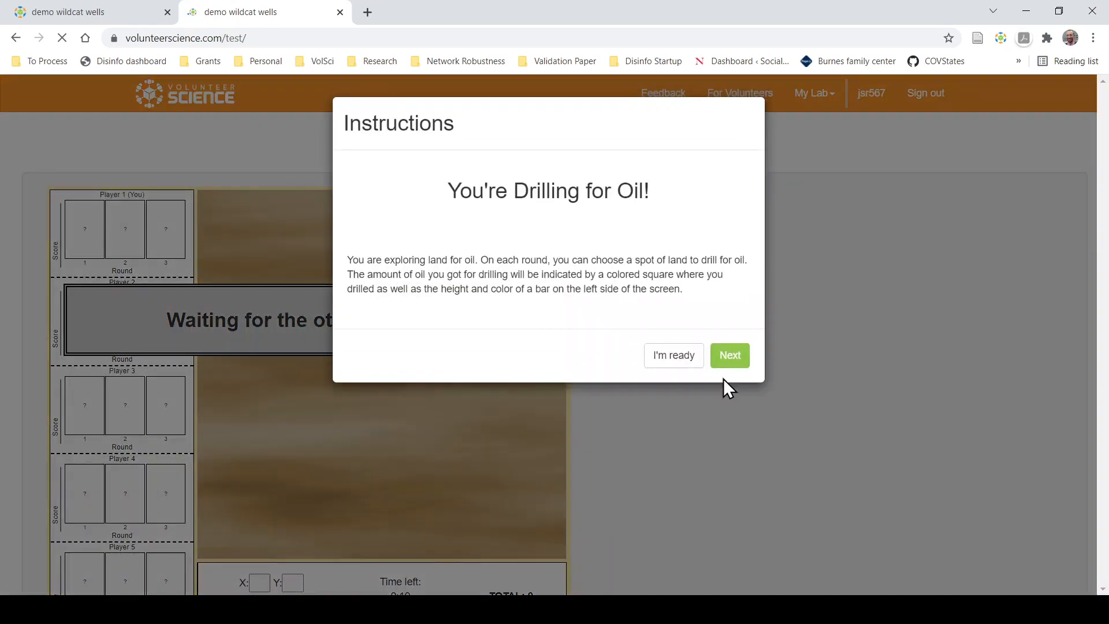
Skip the game instructions and drill the first-round well at about X 314, Y 181
left_click(685, 363)
scroll(684, 362, "down", 1)
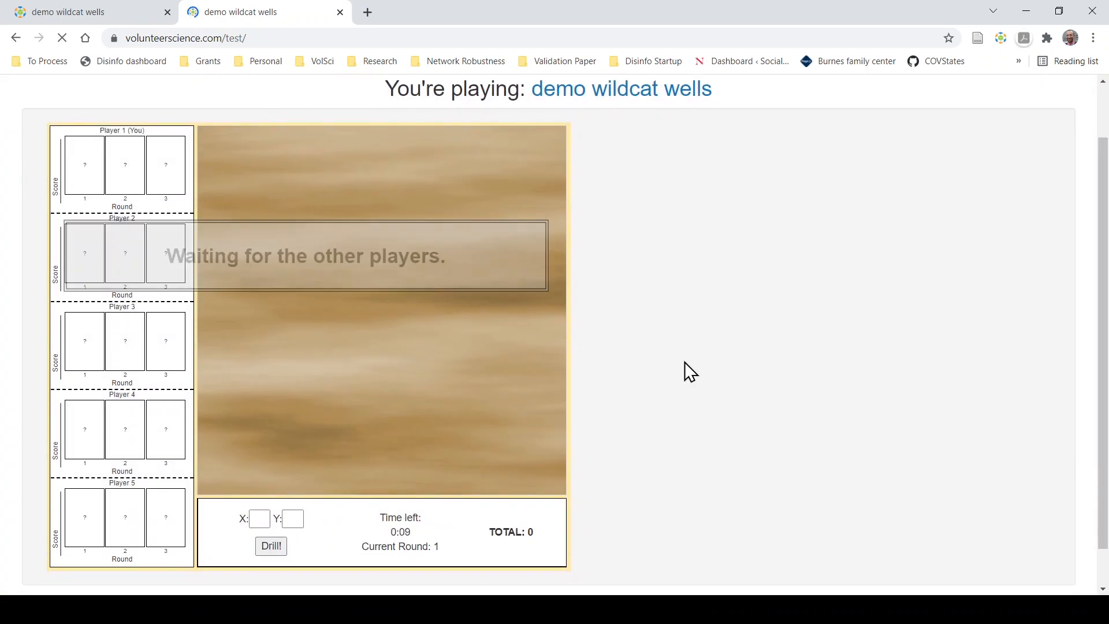
left_click(134, 10)
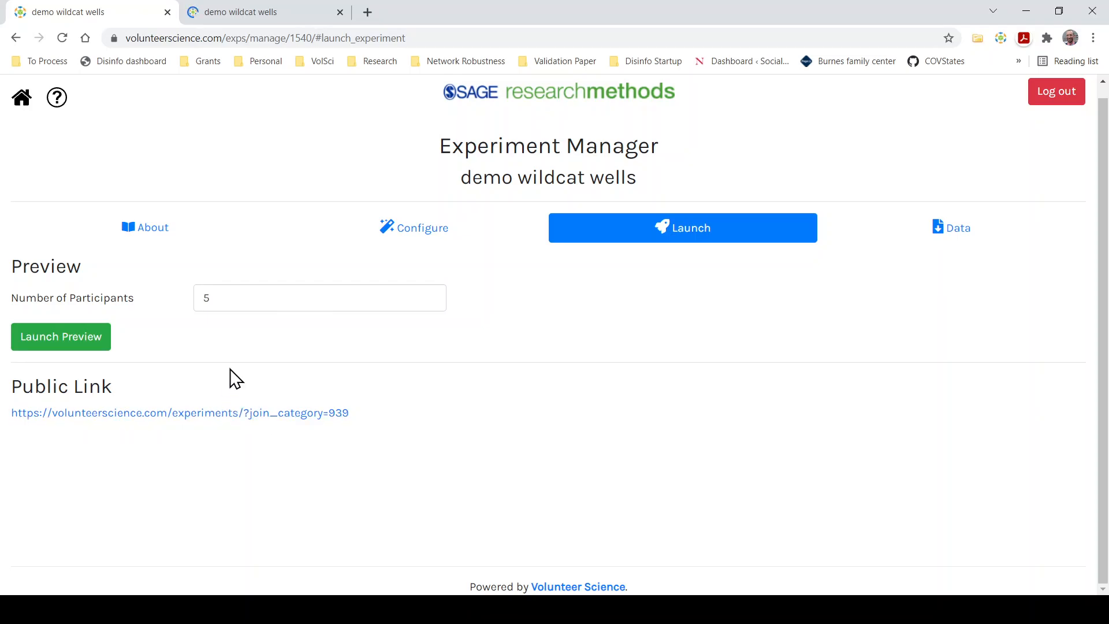
left_click(202, 23)
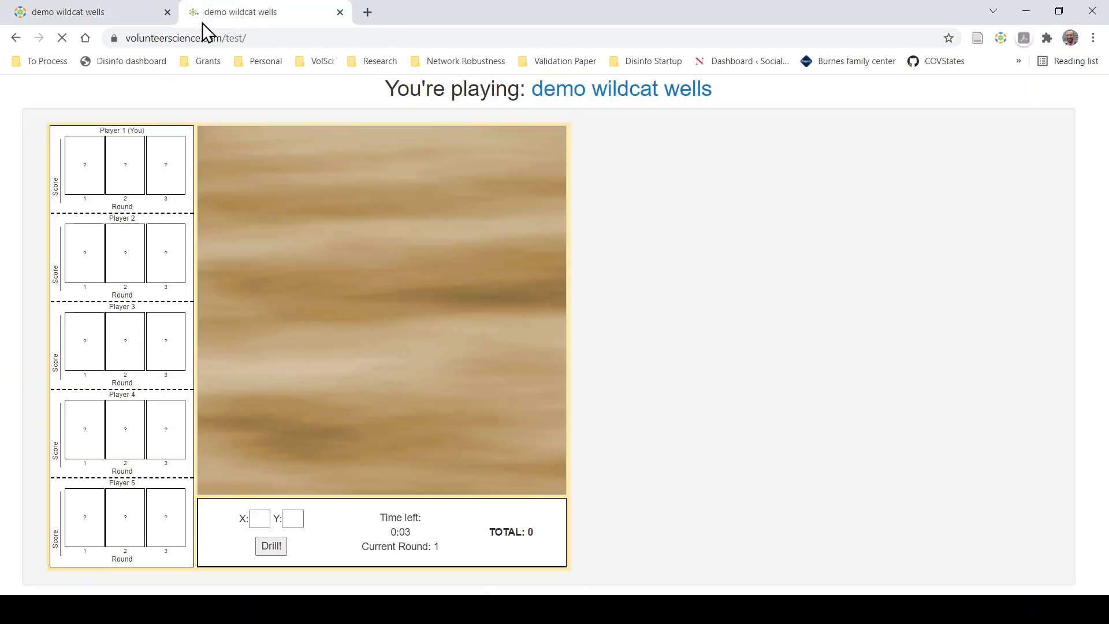
left_click(425, 256)
left_click(272, 547)
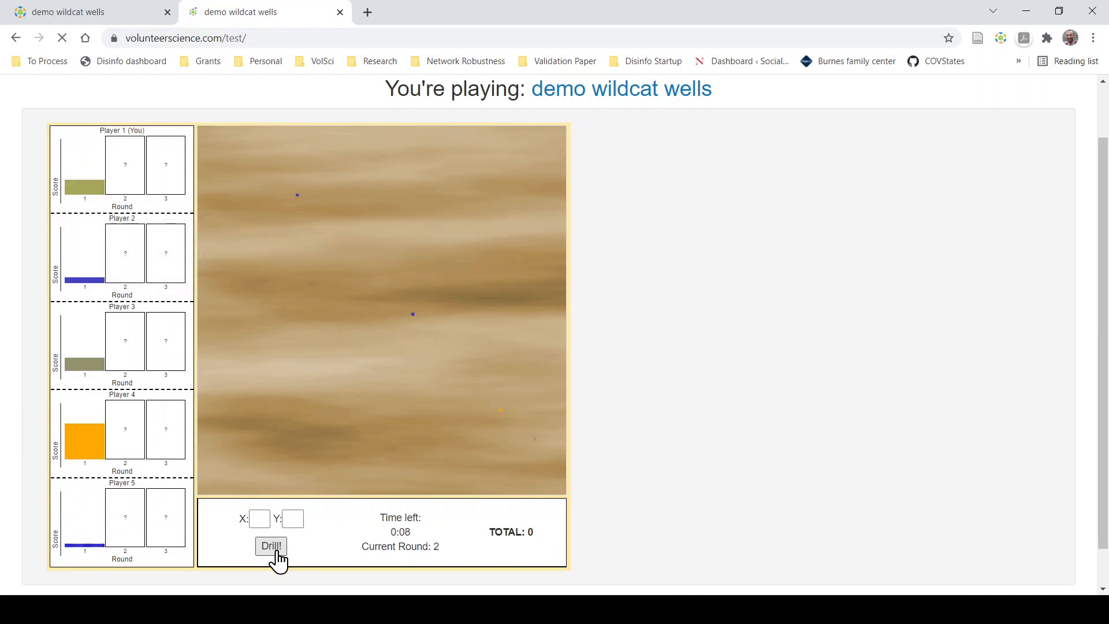
Drill the second-round well at X 94, Y 260 and the third-round well at X 259, Y 437
left_click(266, 314)
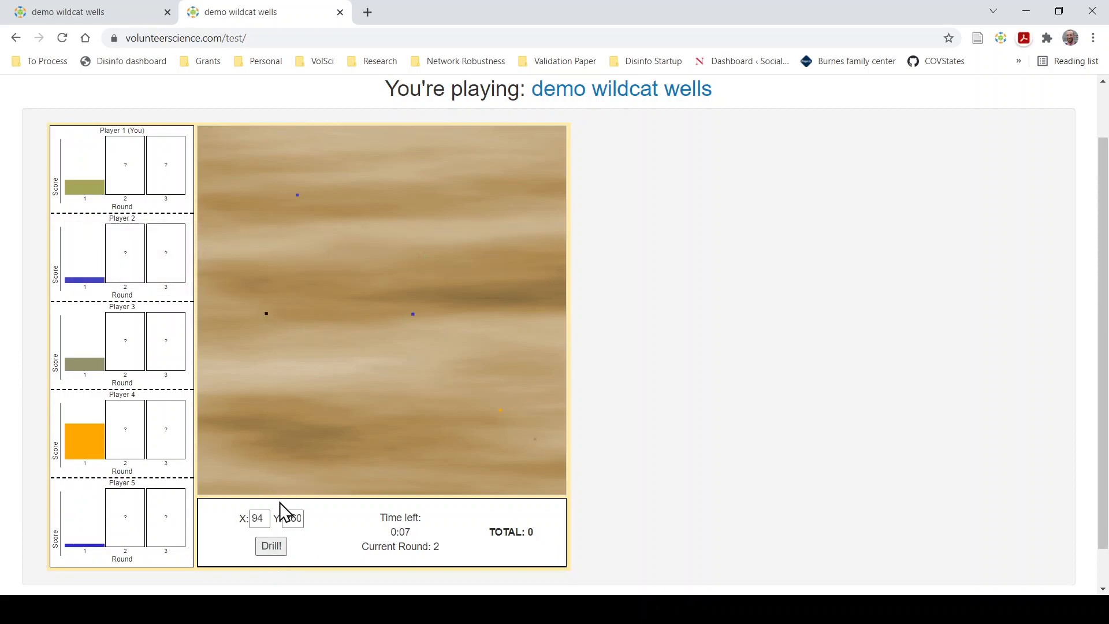
left_click(271, 546)
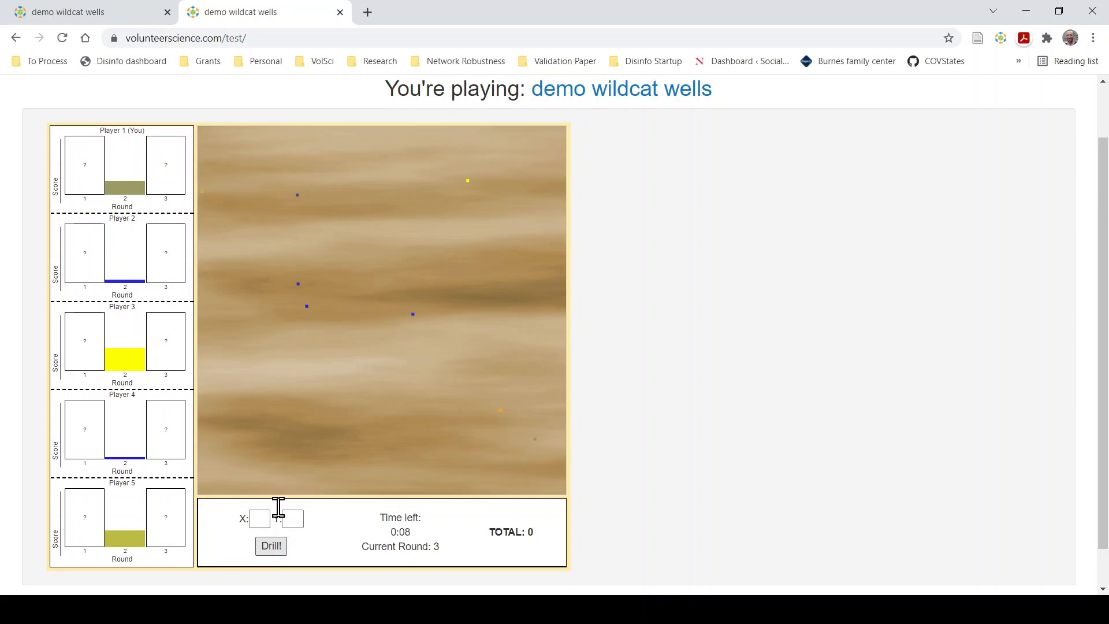
left_click(259, 313)
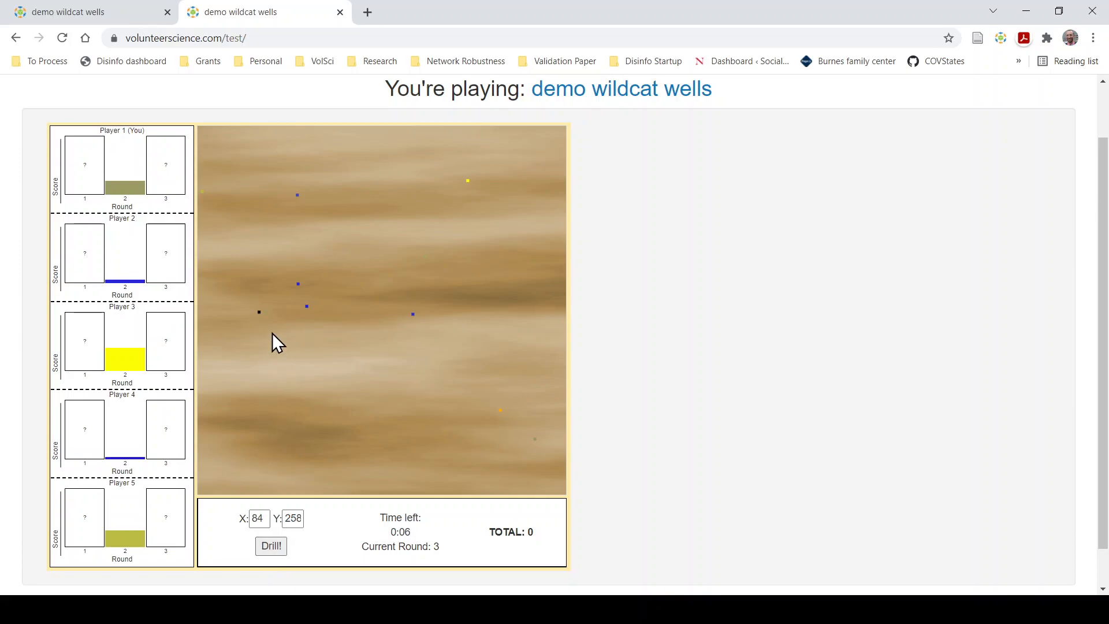
left_click(352, 417)
left_click(385, 441)
left_click(272, 547)
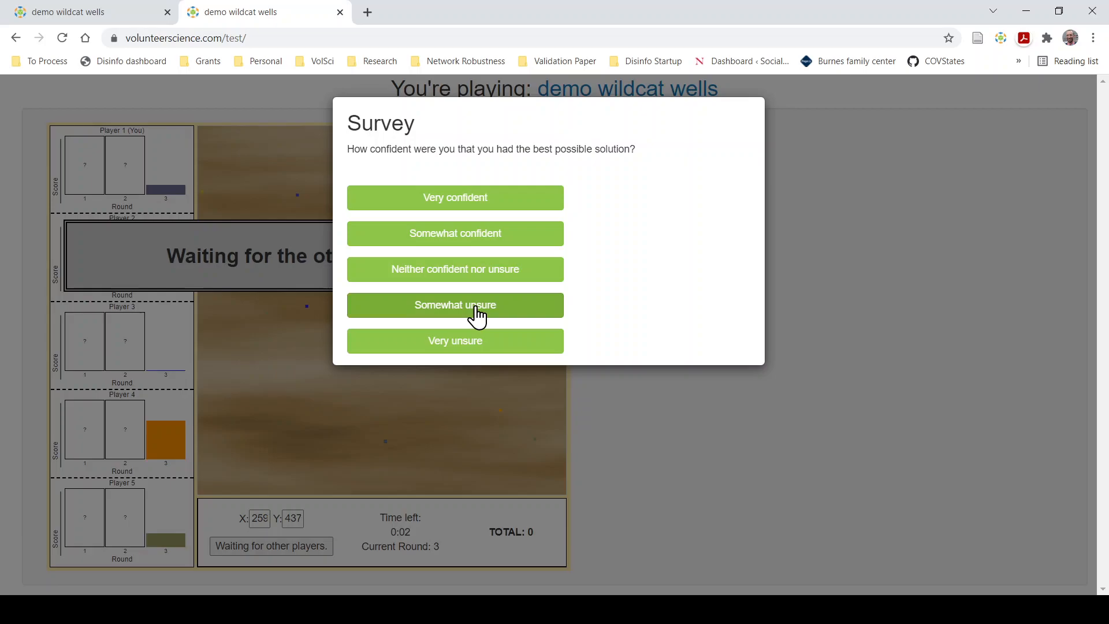
Answer the confidence survey with "Very unsure" and leave the finished game for the list of more games
left_click(471, 346)
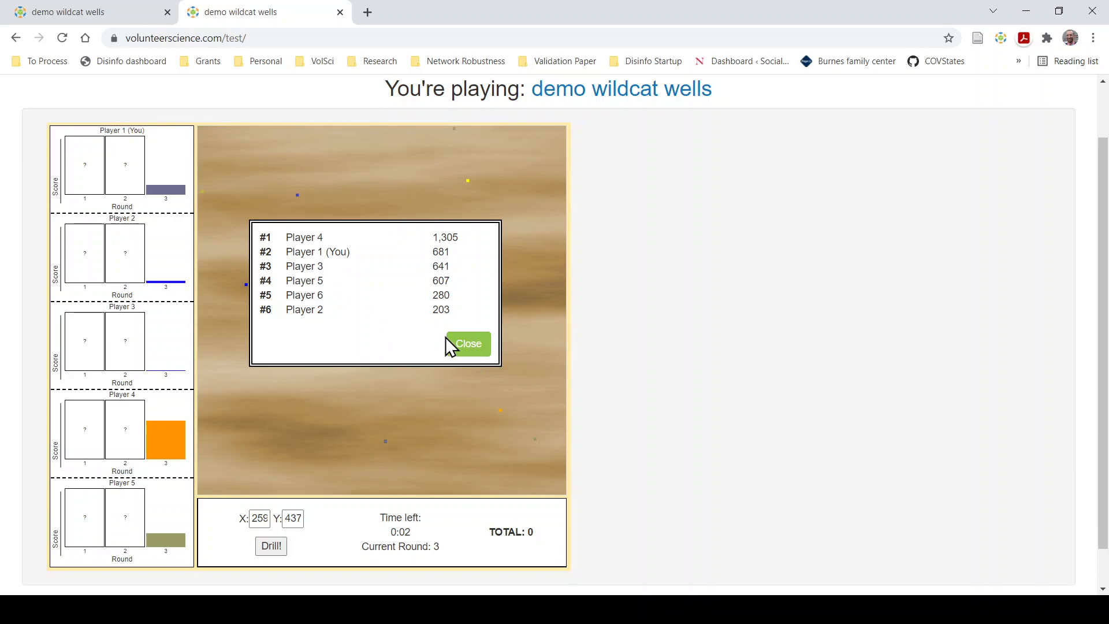
left_click(465, 344)
scroll(986, 491, "down", 1)
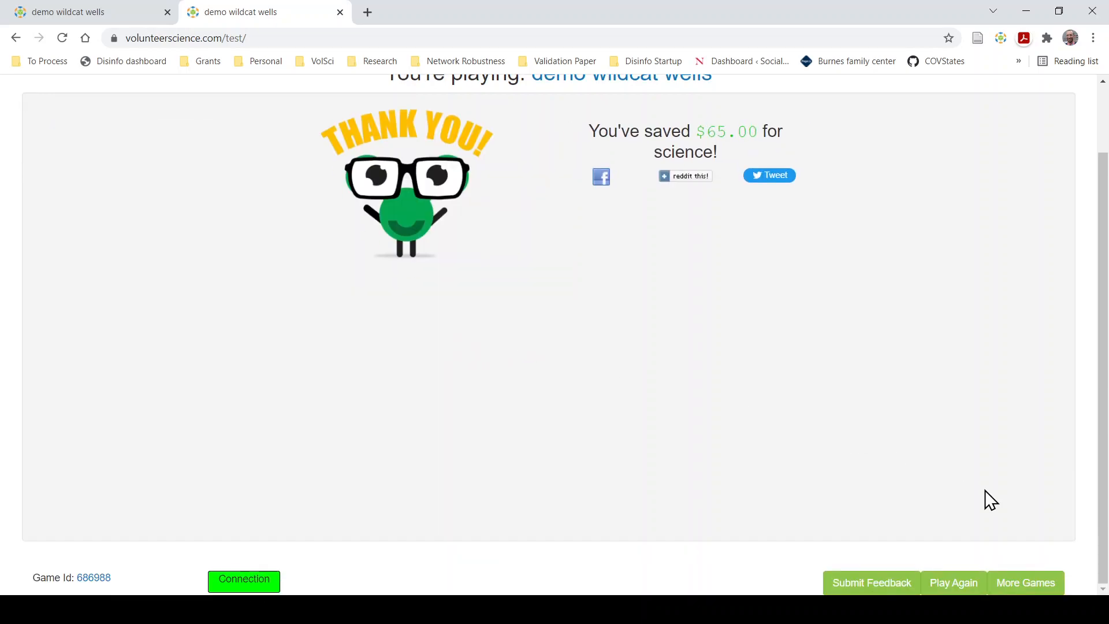
left_click(1046, 587)
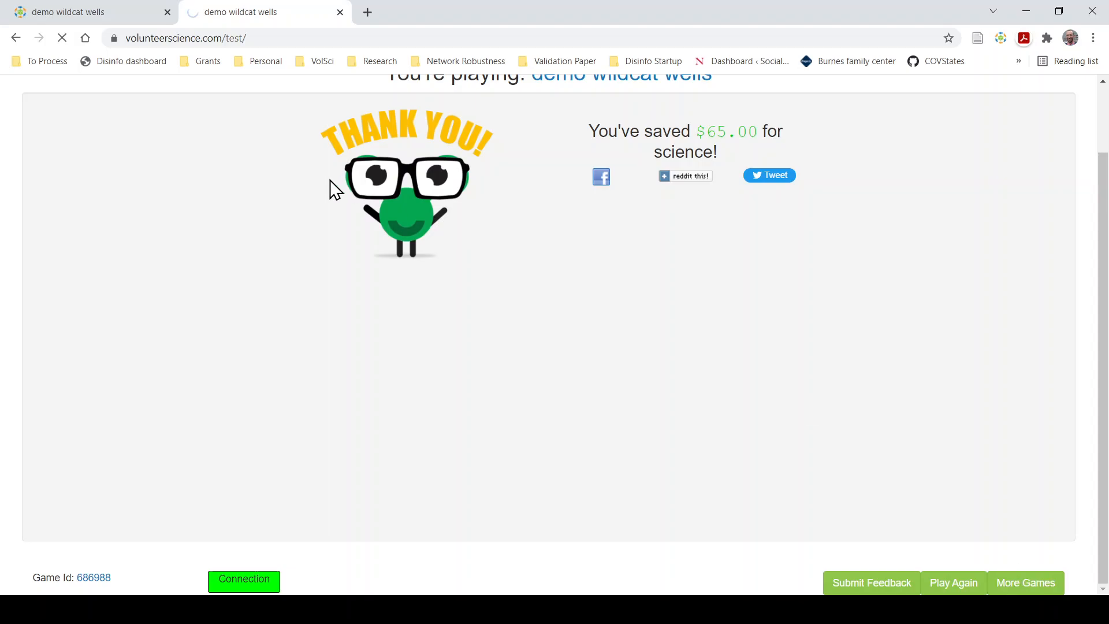
Export the study's data as CSV, preview data included, for the date range 10/22/2021 12:00 to 10/24/2021 12:00
left_click(110, 17)
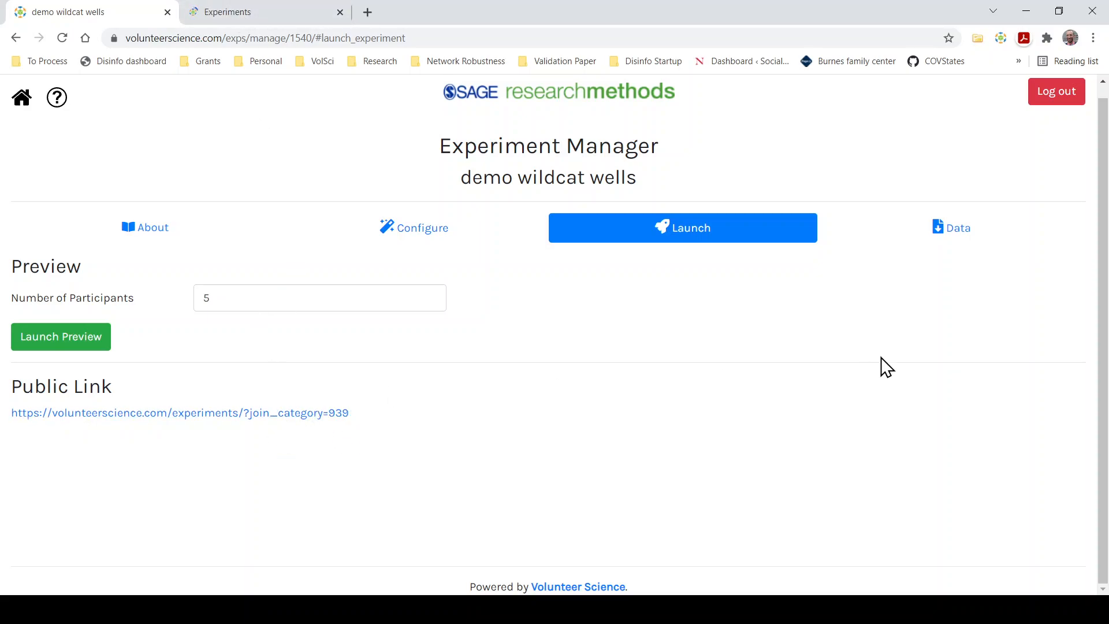
left_click(974, 237)
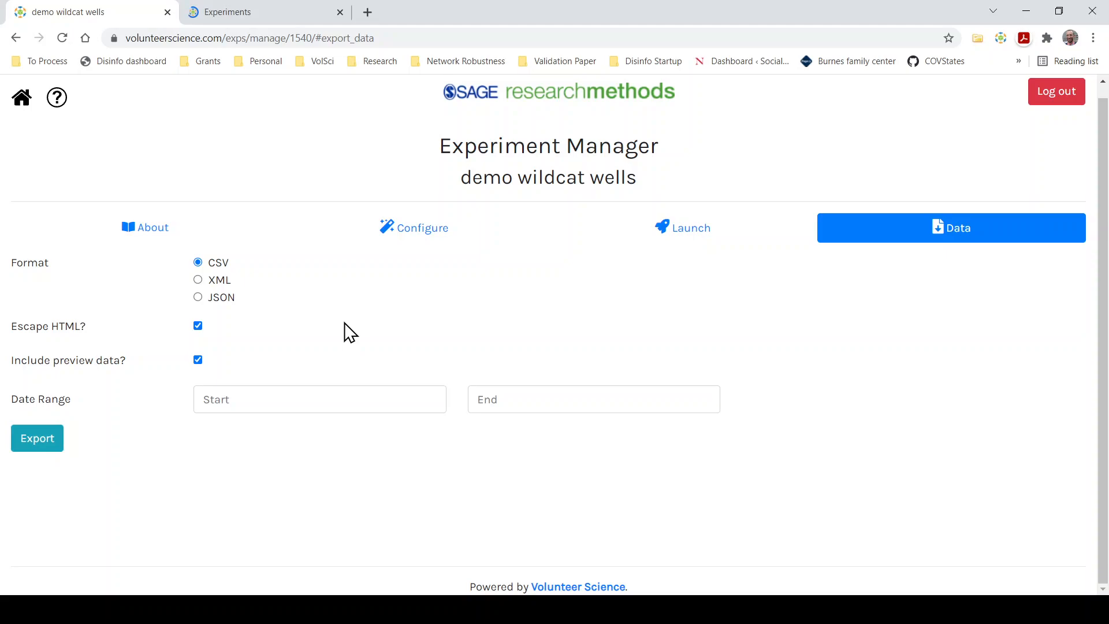
left_click(285, 405)
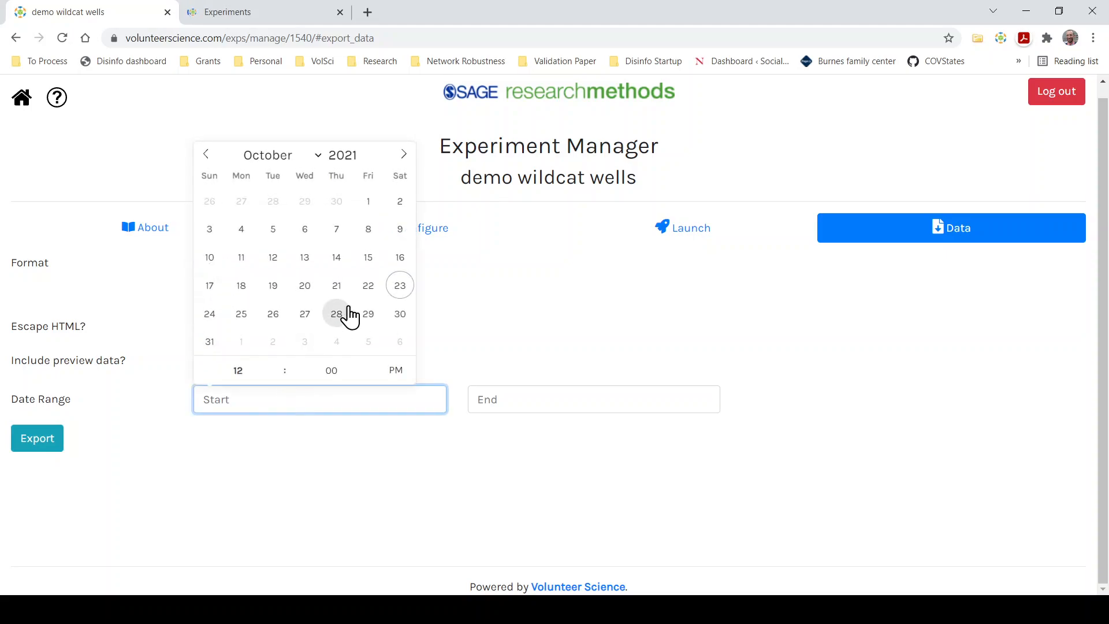
left_click(365, 297)
left_click(487, 407)
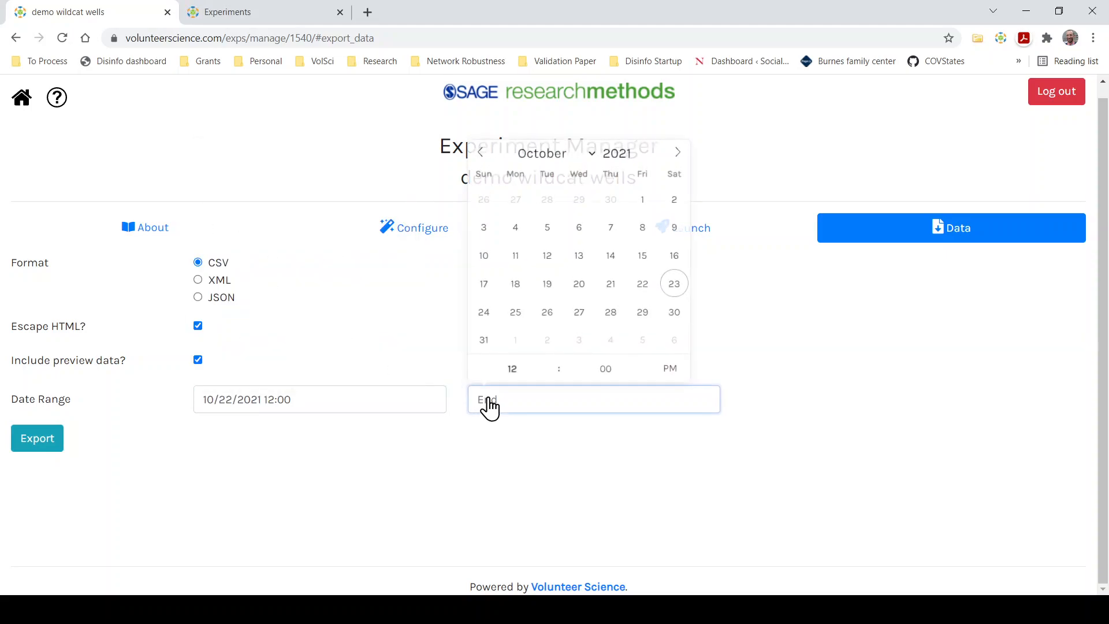
left_click(484, 314)
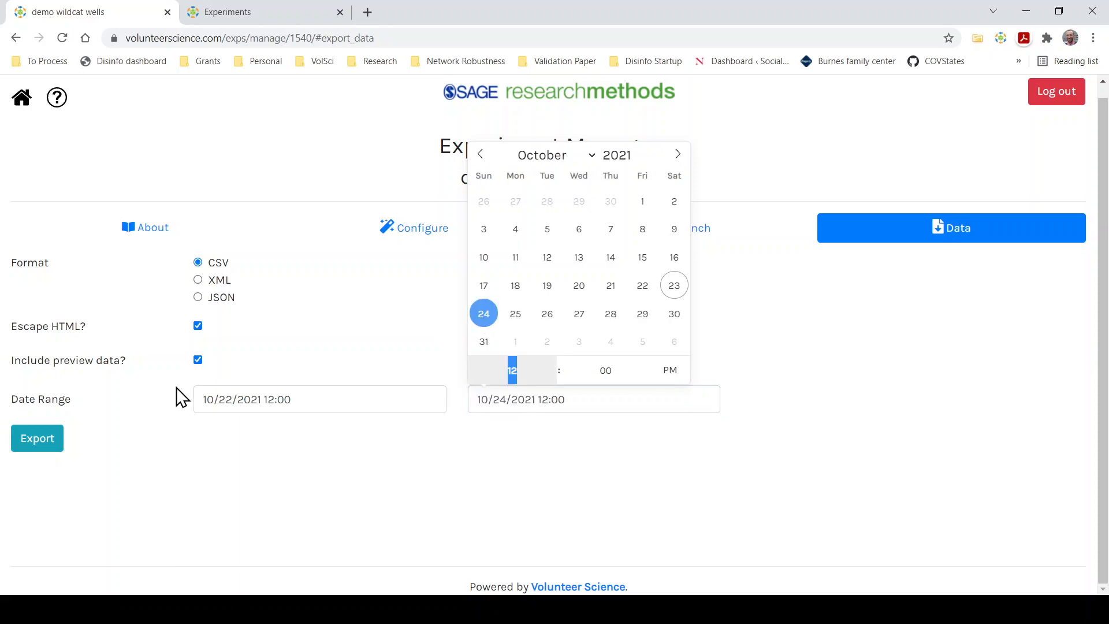
left_click(185, 466)
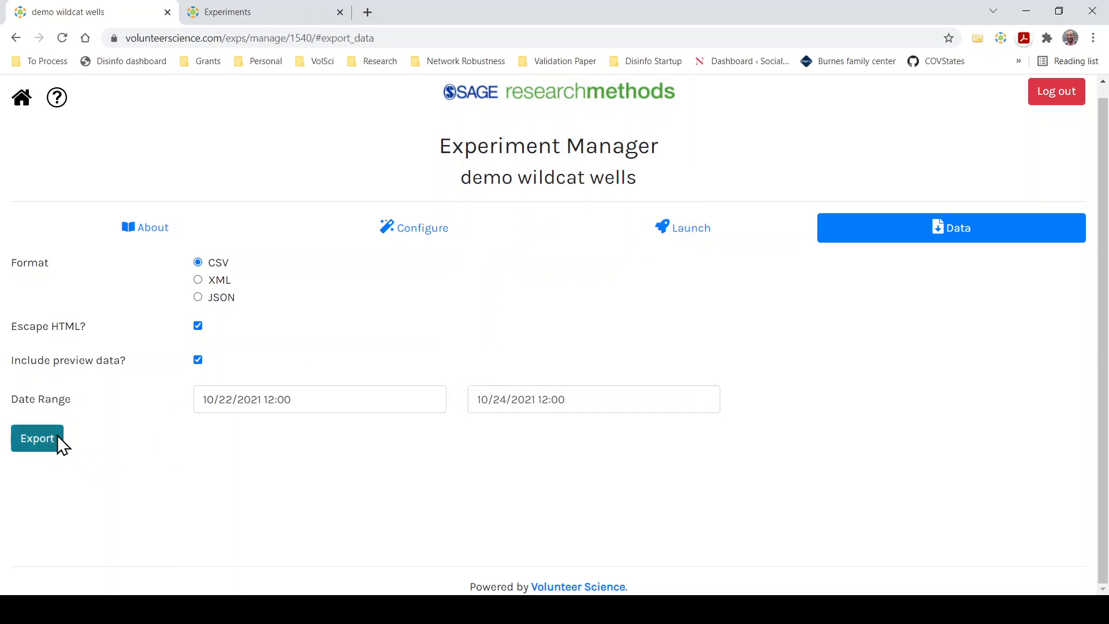
left_click(37, 439)
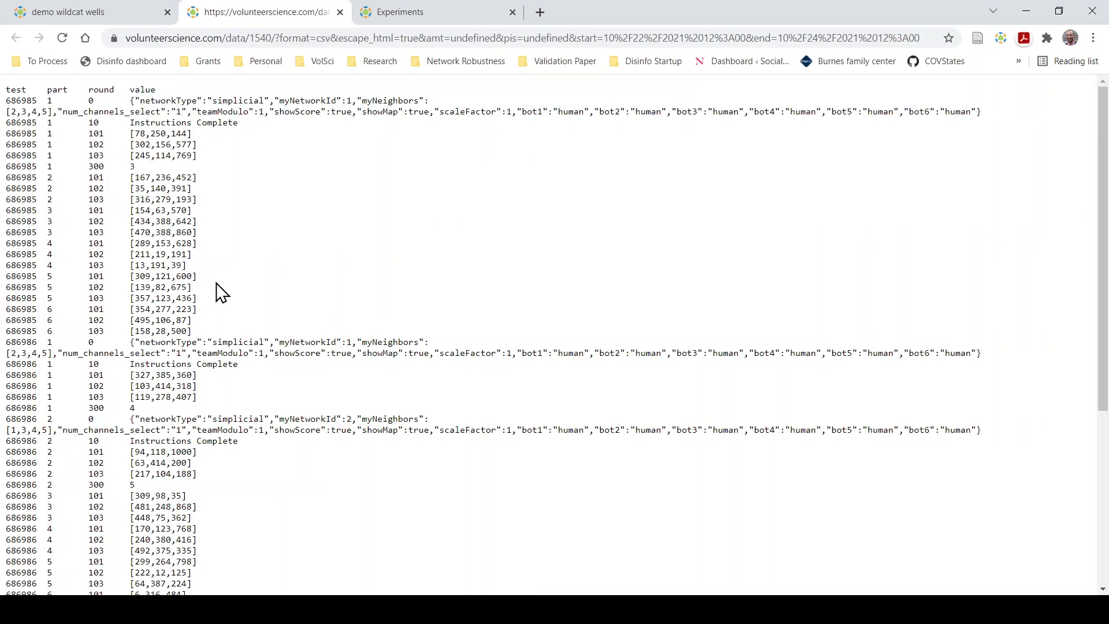
Examine the first game's configuration record in the exported data, including its channel, team, score, map and bot settings
scroll(223, 293, "down", 10)
scroll(222, 292, "up", 10)
left_click_drag(130, 100, 252, 126)
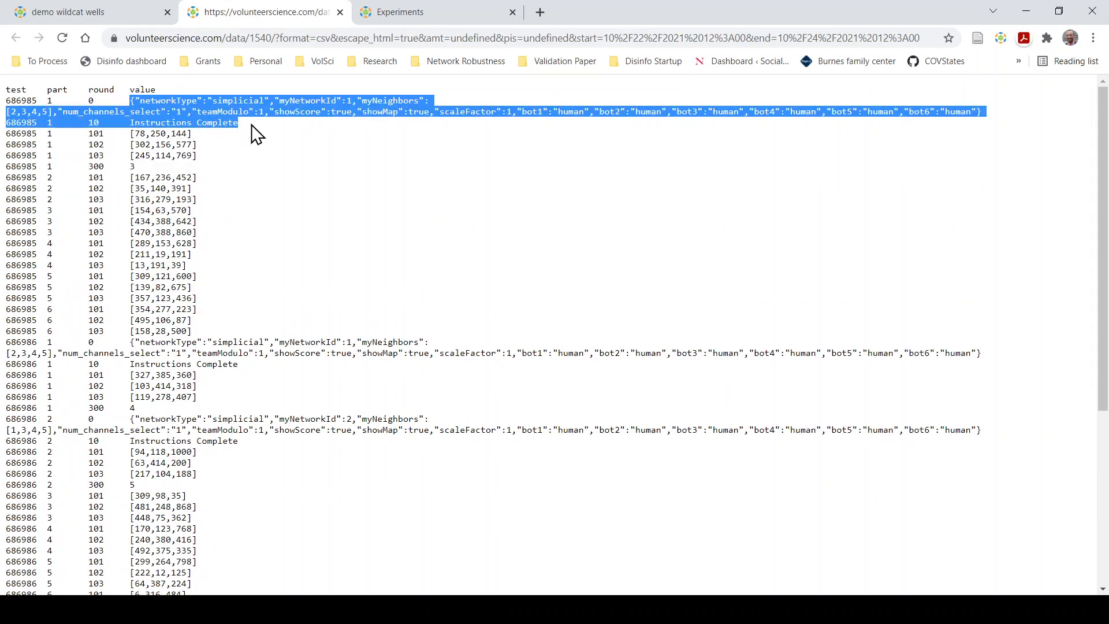
left_click(219, 113)
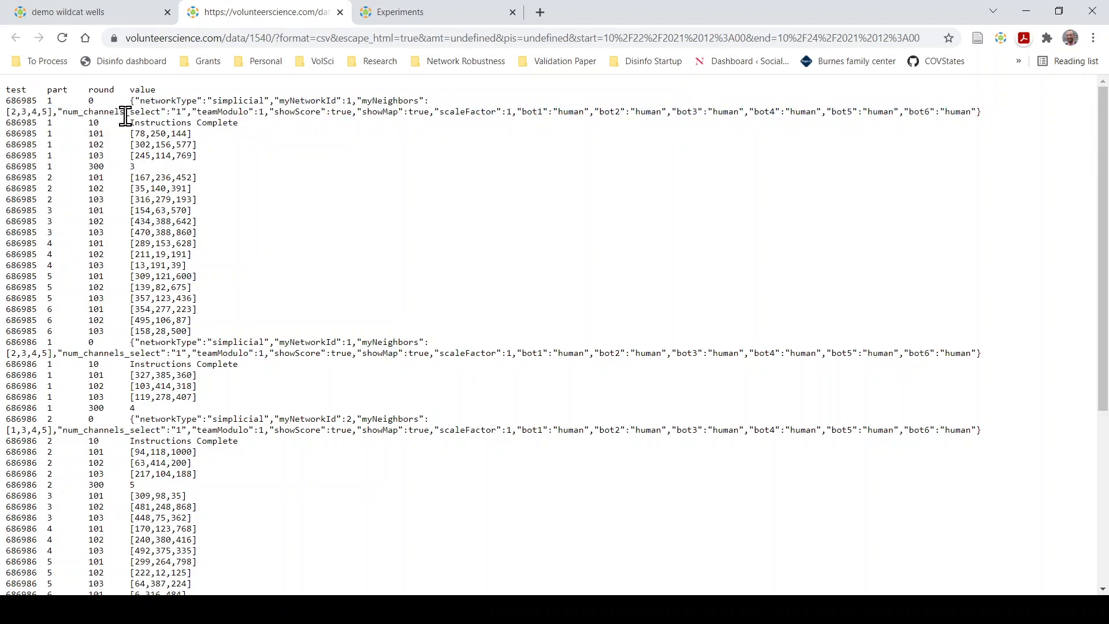
left_click_drag(180, 112, 151, 112)
left_click_drag(275, 109, 358, 111)
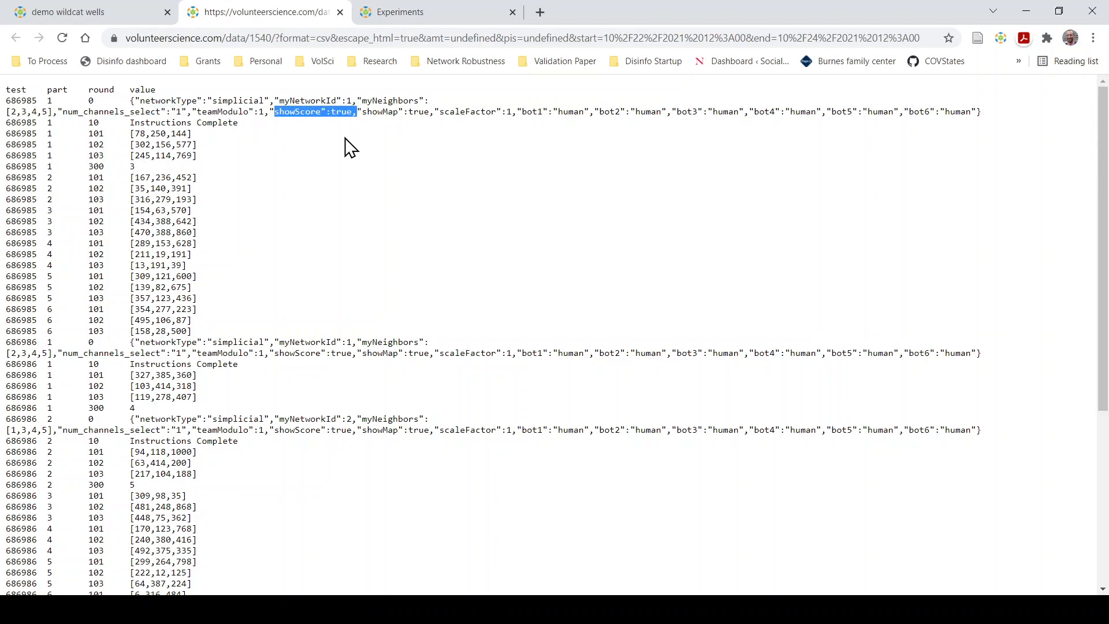
left_click_drag(372, 111, 434, 111)
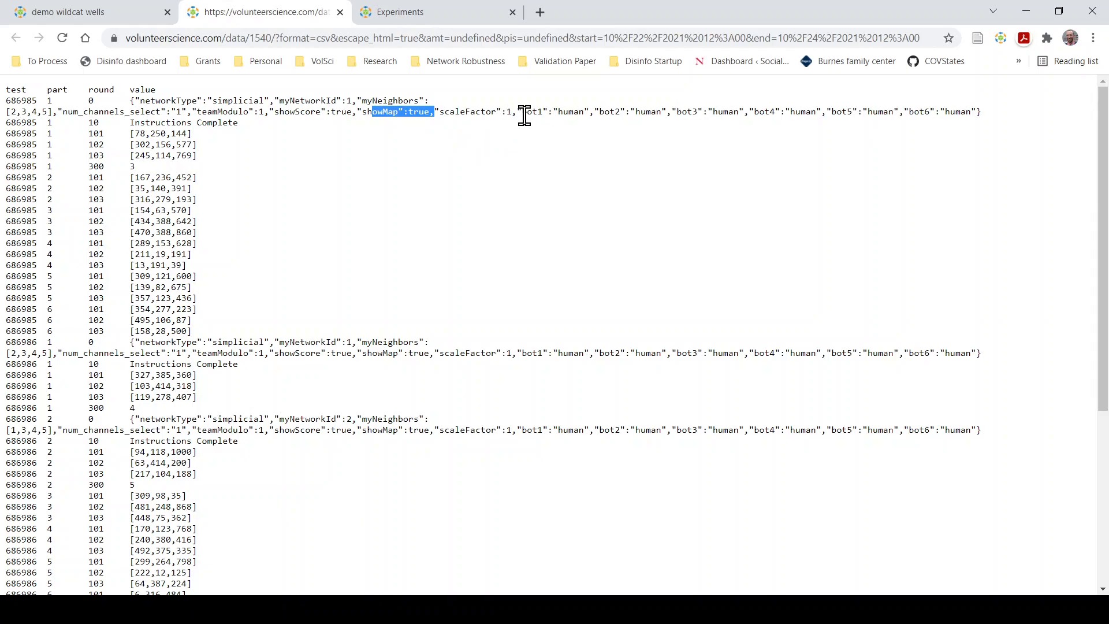
left_click_drag(525, 112, 898, 113)
left_click(478, 109)
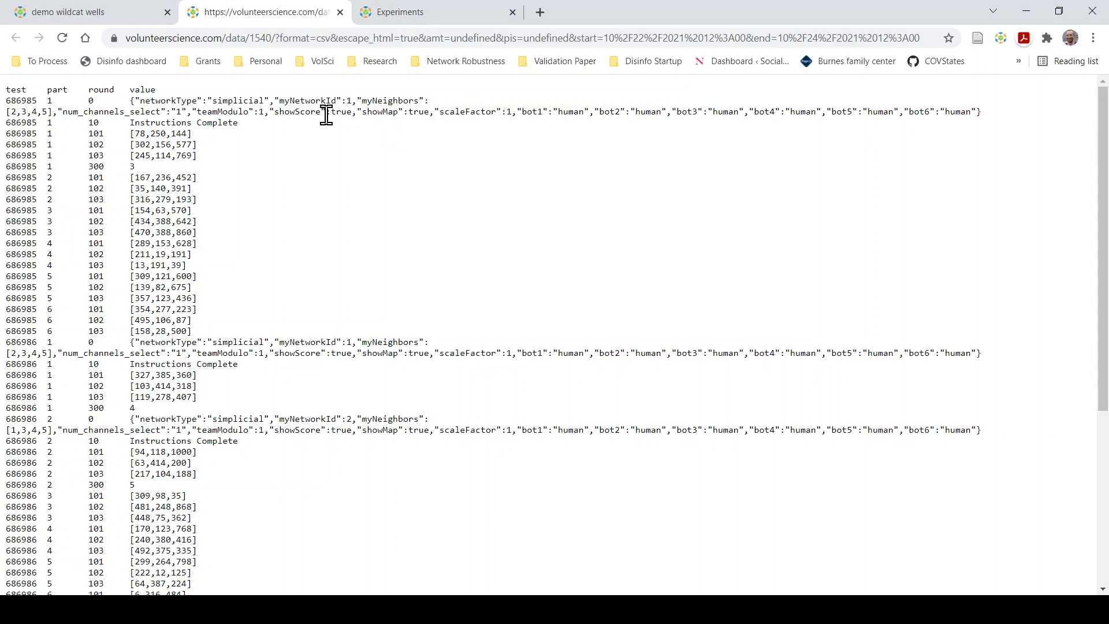
left_click_drag(231, 113, 267, 114)
mouse_move(268, 113)
left_mouse_down()
mouse_move(356, 107)
mouse_move(276, 112)
left_mouse_up()
left_click(261, 114)
Compare the configuration records of the other games and participants down to the end of the exported data
scroll(254, 216, "down", 1)
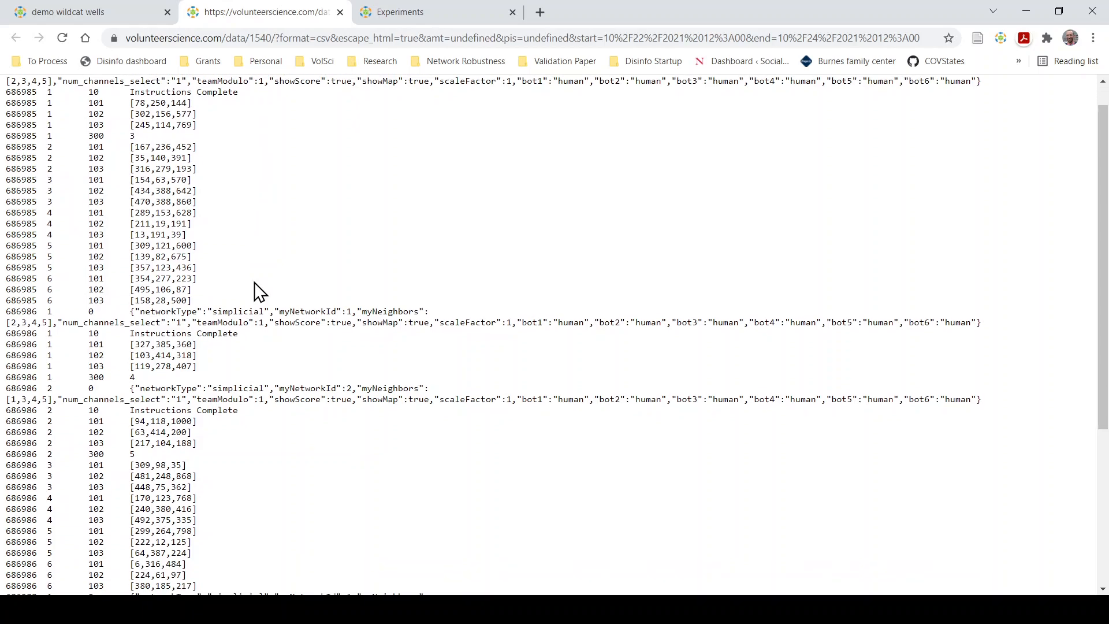
left_click_drag(254, 312, 289, 319)
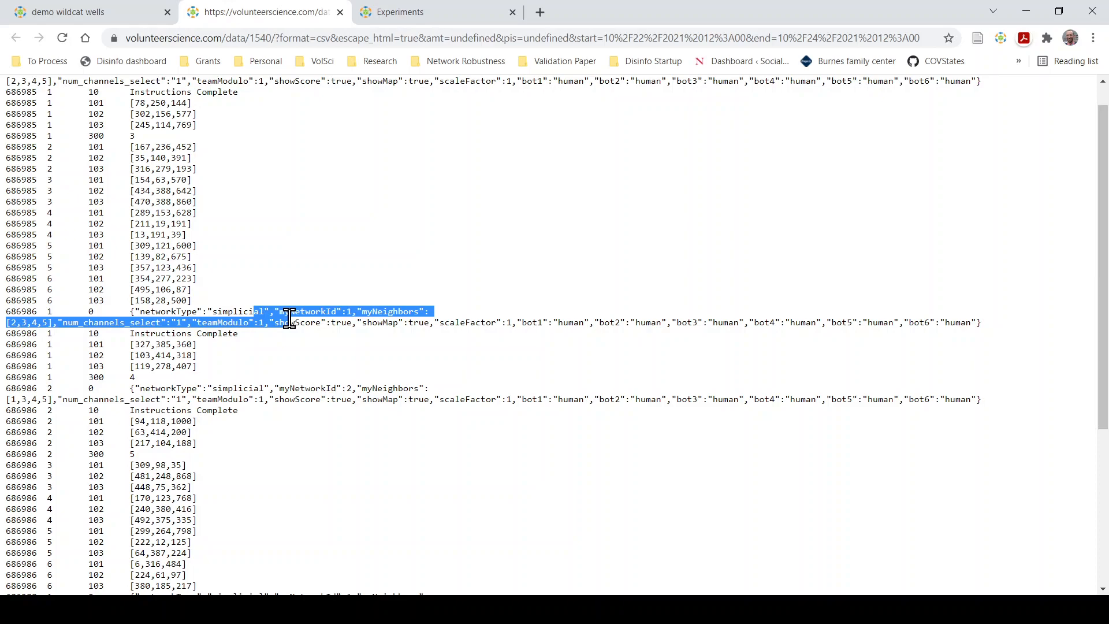
scroll(289, 319, "up", 1)
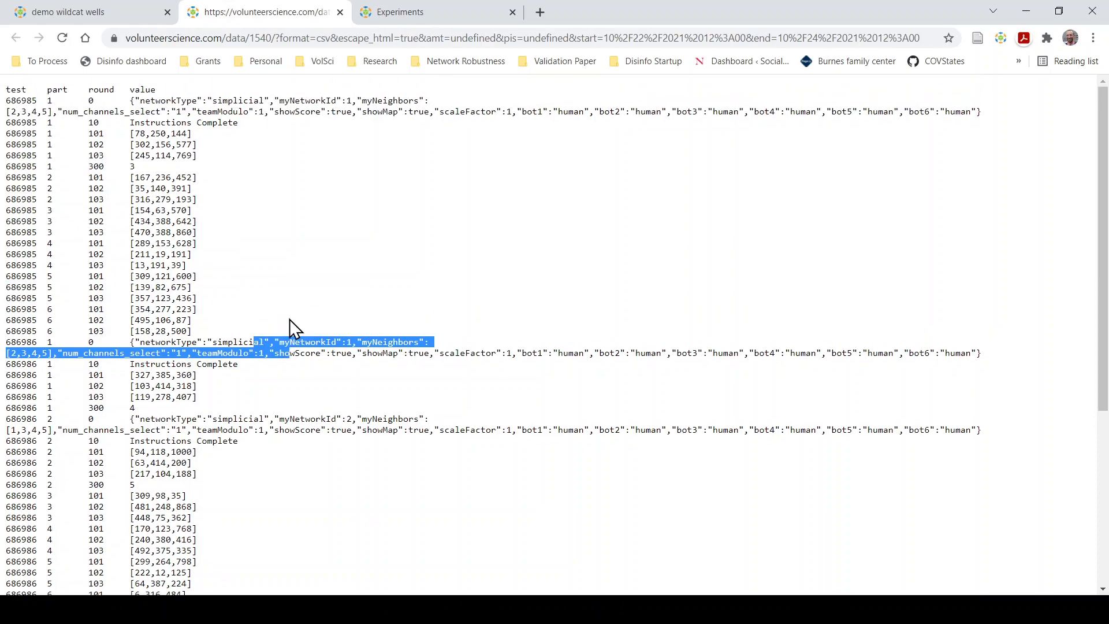
scroll(290, 319, "down", 7)
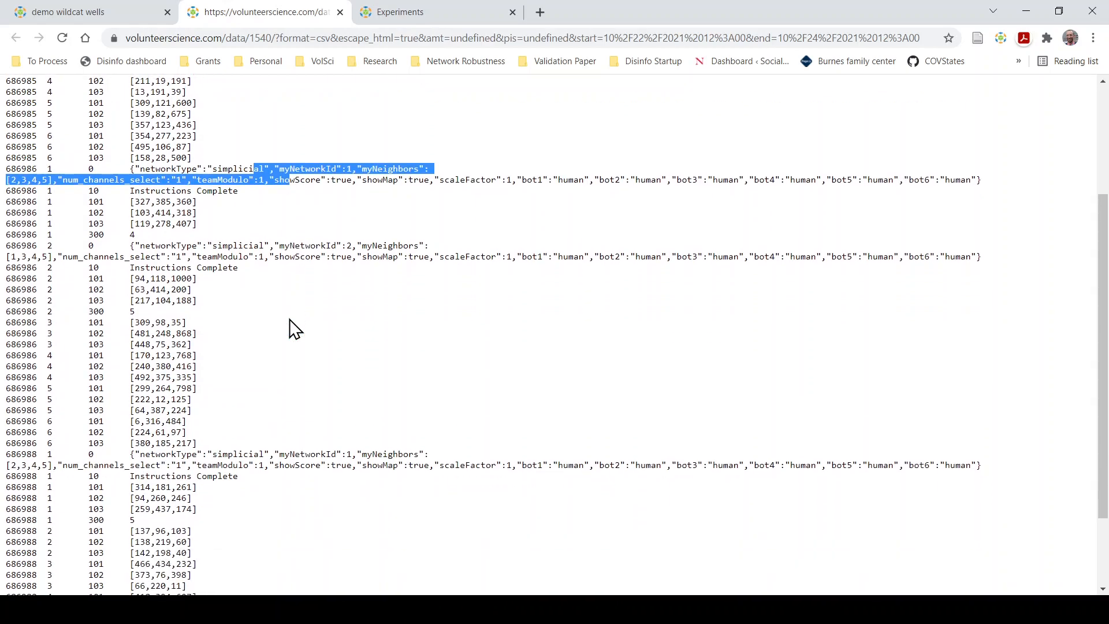
scroll(289, 330, "down", 1)
scroll(294, 330, "down", 1)
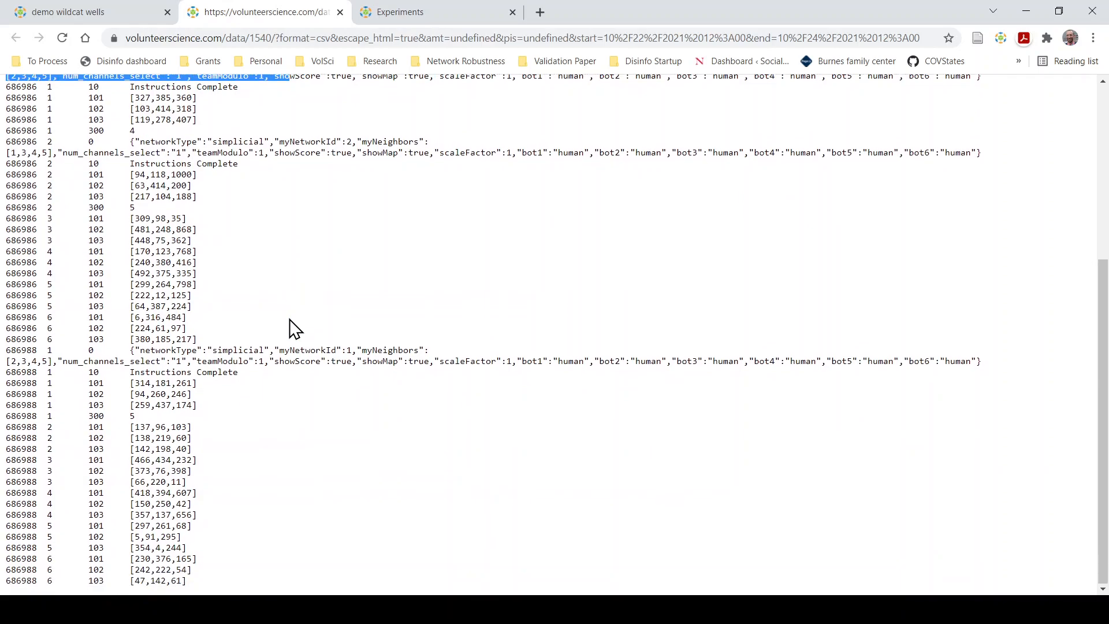
Examine participant 1's drilling entries for rounds 101 to 103 in the first exported game
scroll(158, 224, "up", 8)
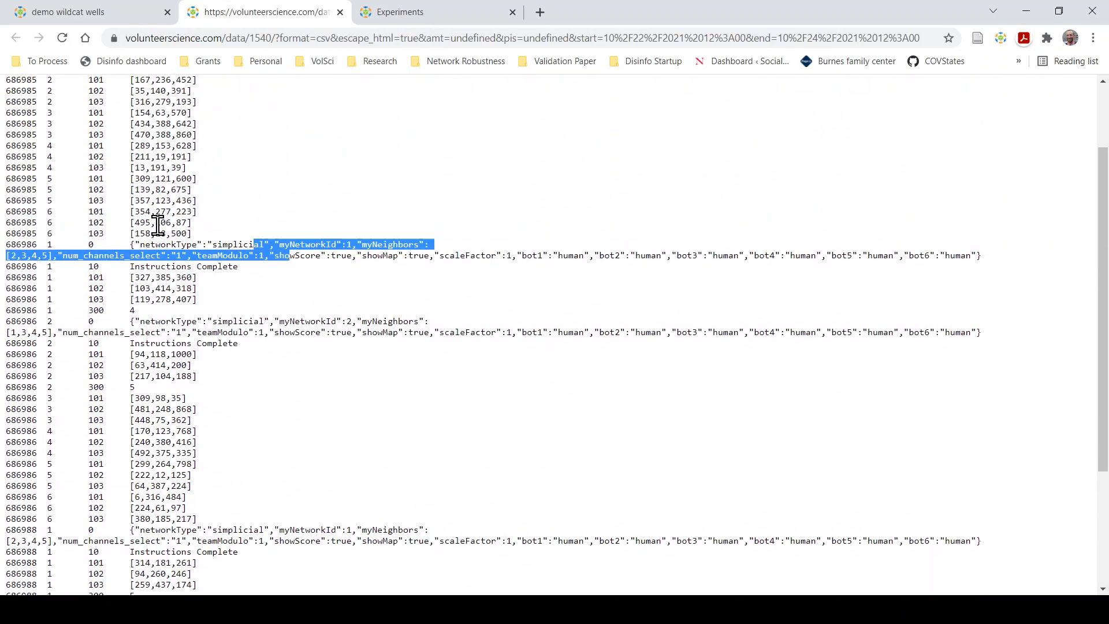
scroll(157, 224, "up", 1)
left_click_drag(87, 134, 65, 162)
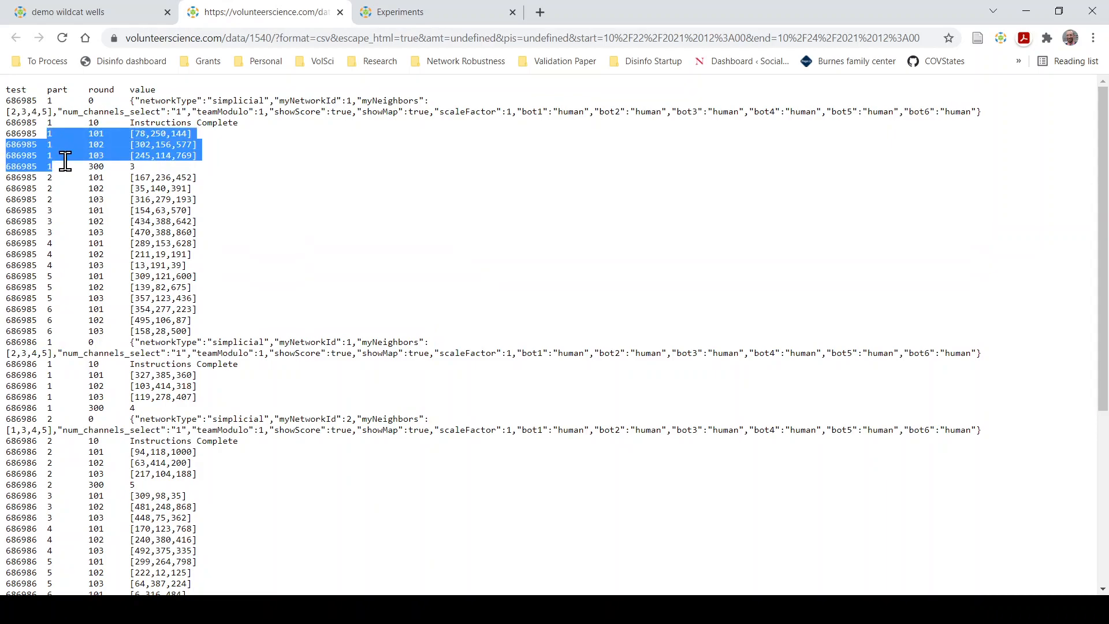
Examine the round 101 to 103 drilling entries of participants 2 through 6 in the first exported game
left_click(96, 134)
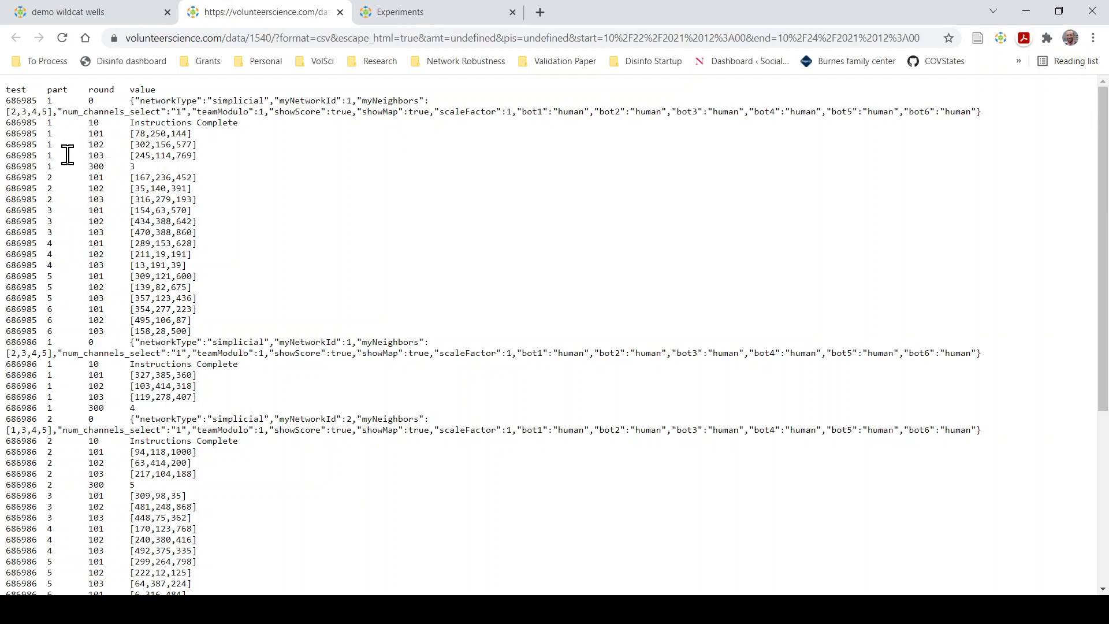
left_click_drag(54, 154, 150, 167)
left_click(97, 156)
left_click_drag(47, 189, 226, 221)
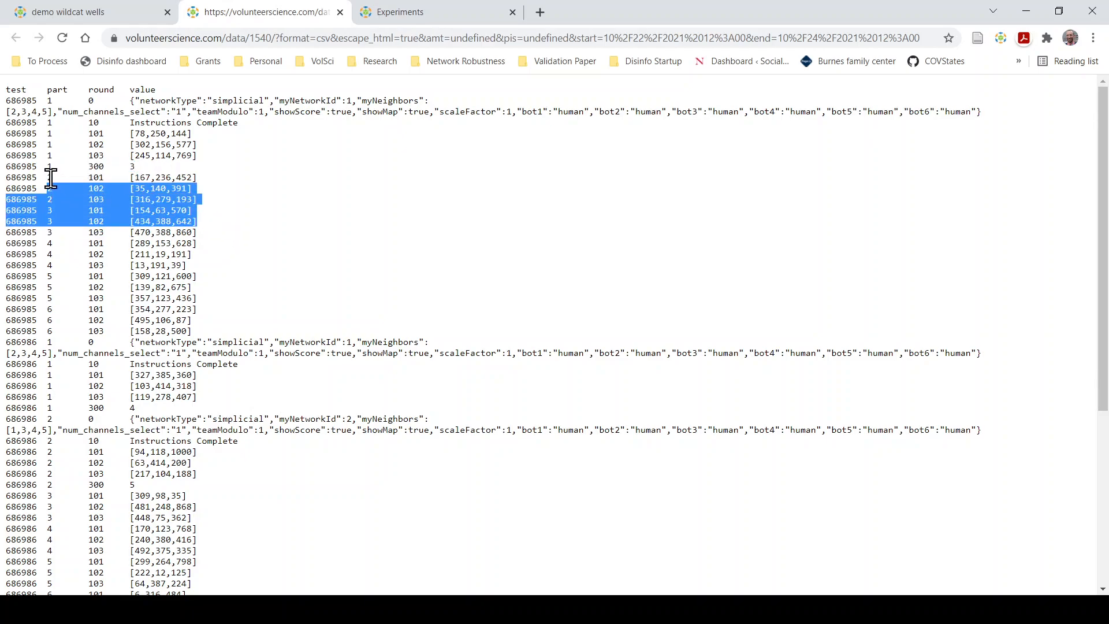
left_click_drag(48, 179, 227, 203)
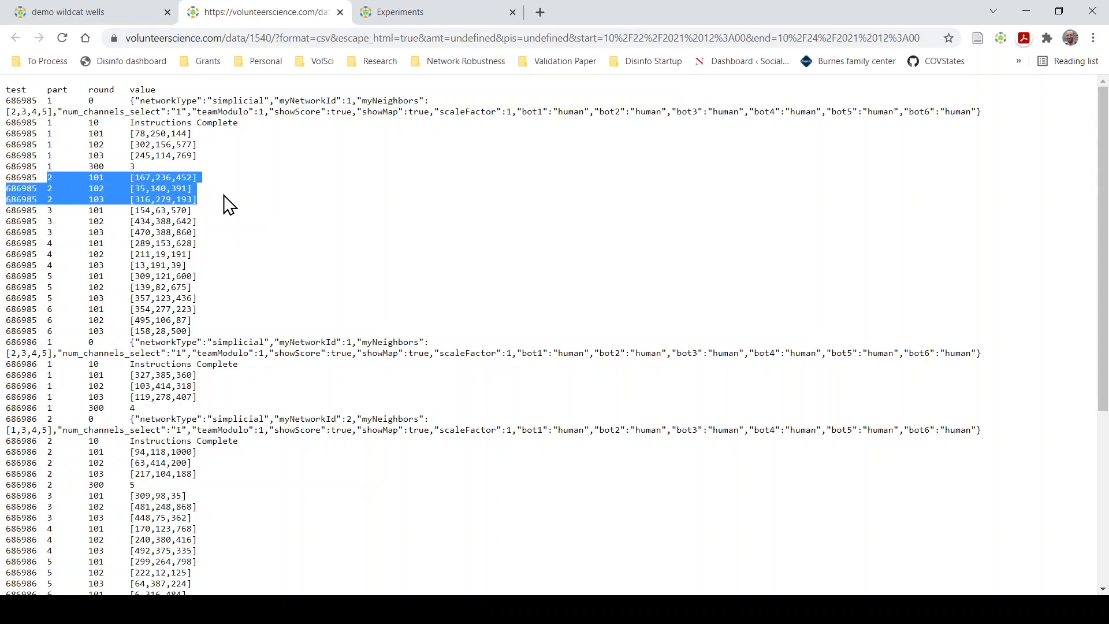
left_click_drag(48, 210, 224, 239)
left_click_drag(41, 244, 239, 265)
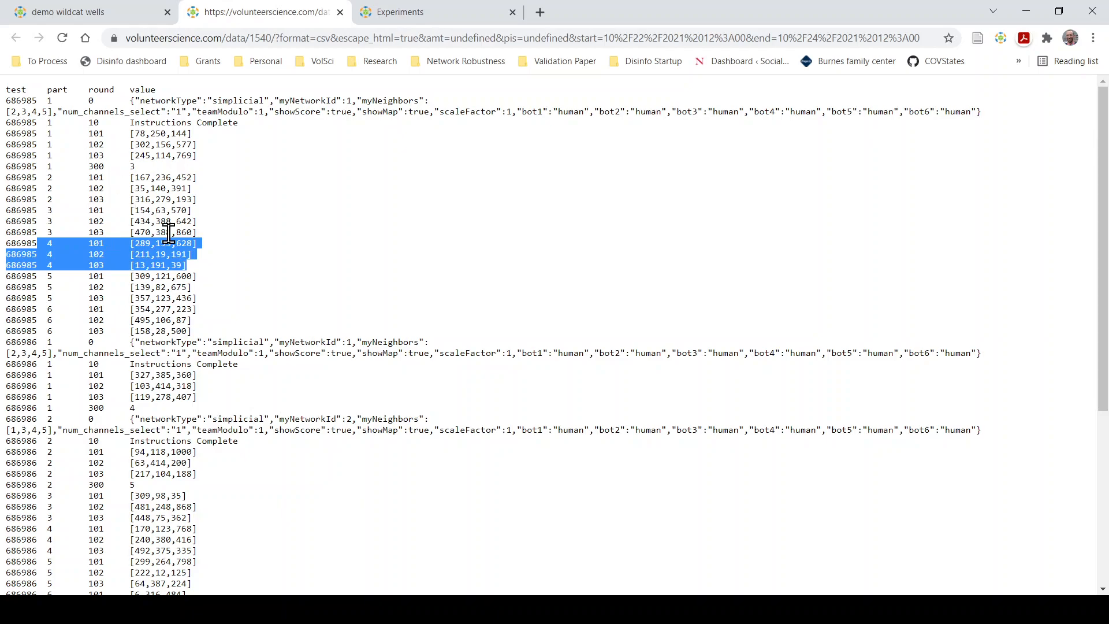
left_click_drag(47, 277, 229, 304)
left_click_drag(46, 310, 235, 336)
Examine the drilling entries of the second and third exported games down to the end of the data
scroll(254, 381, "down", 1)
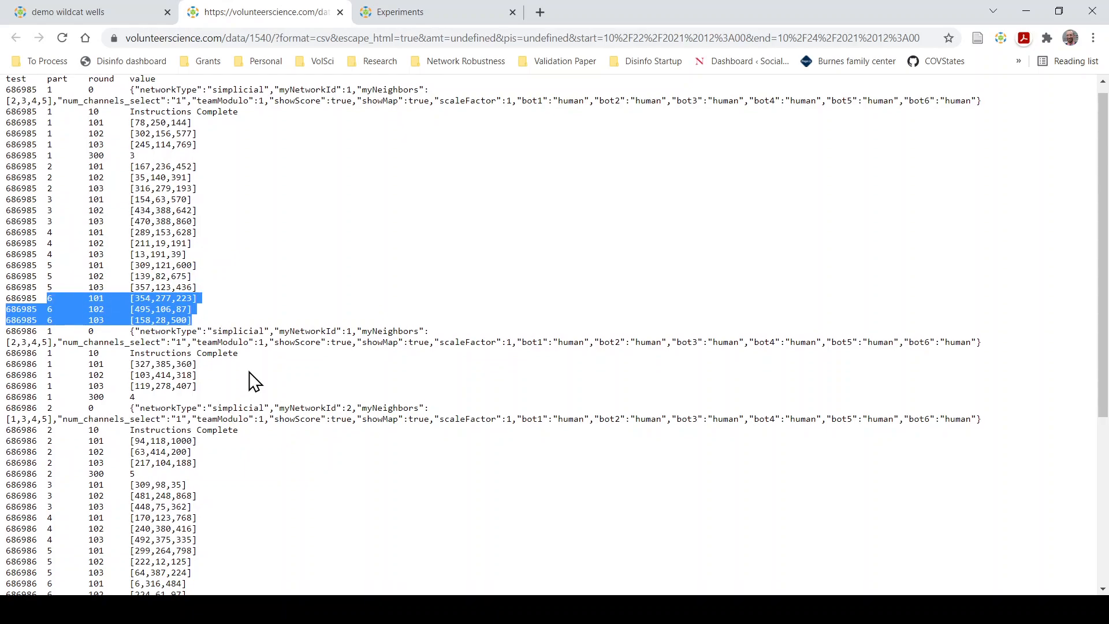
scroll(255, 382, "down", 3)
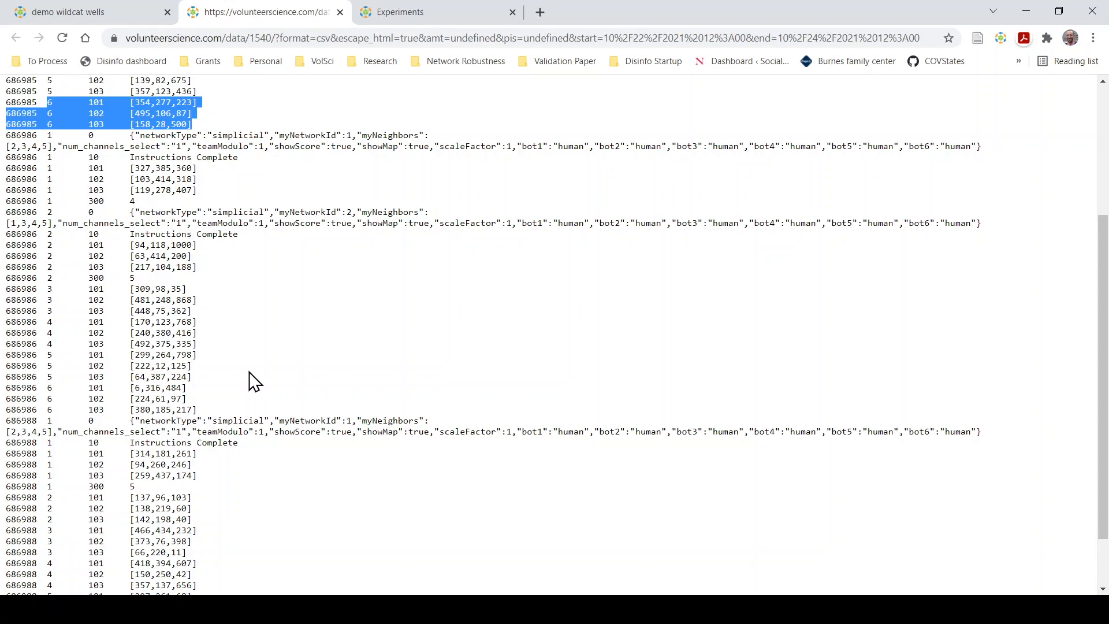
scroll(254, 381, "down", 1)
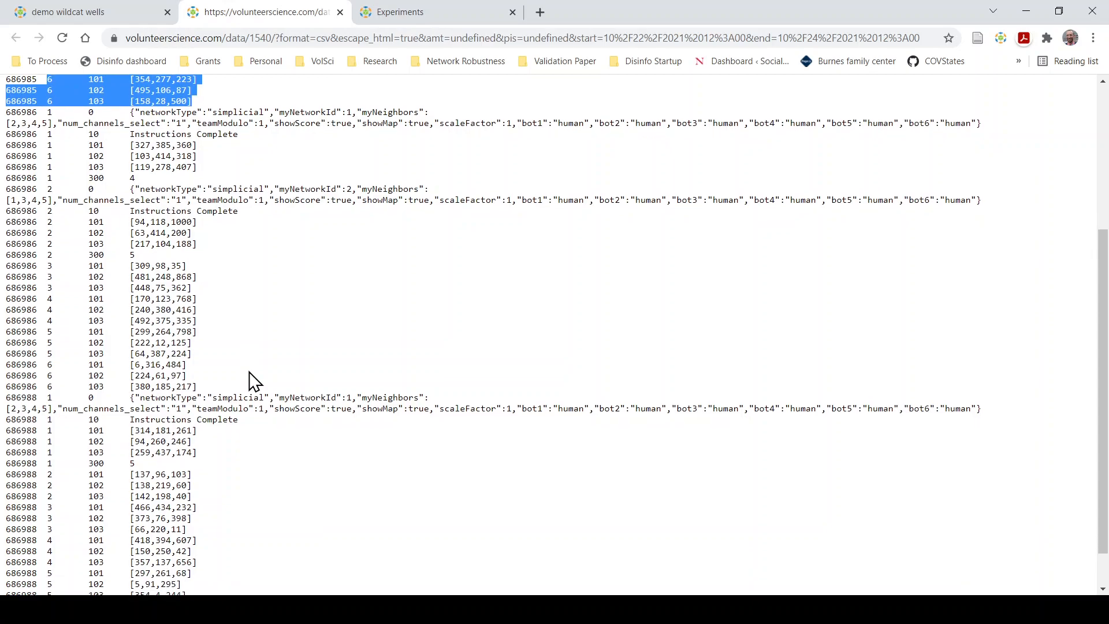
scroll(251, 375, "up", 1)
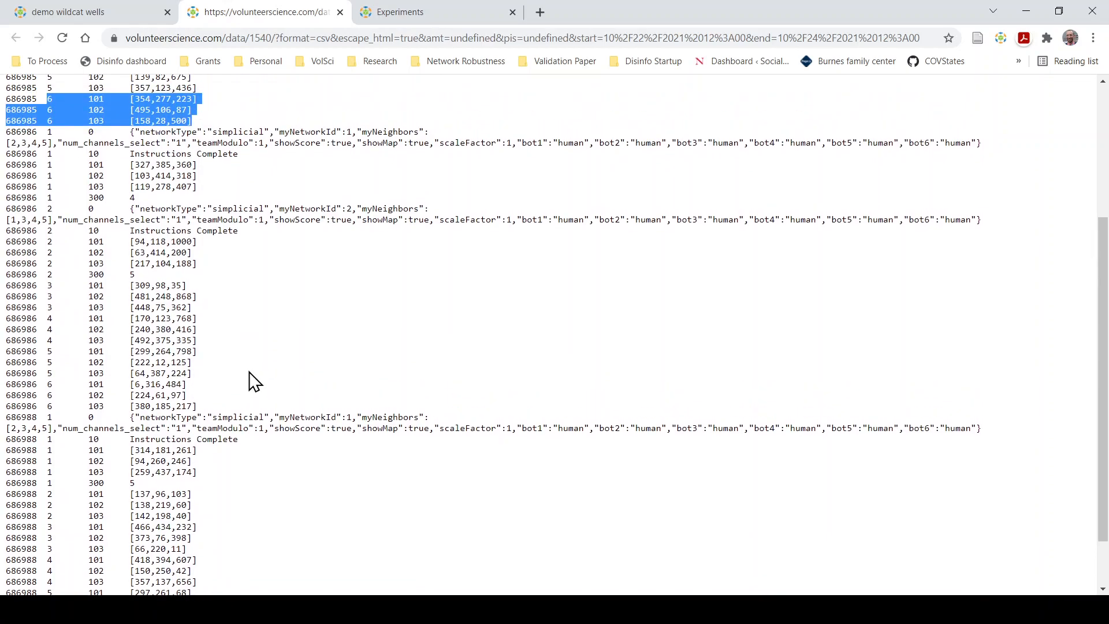
scroll(254, 381, "down", 1)
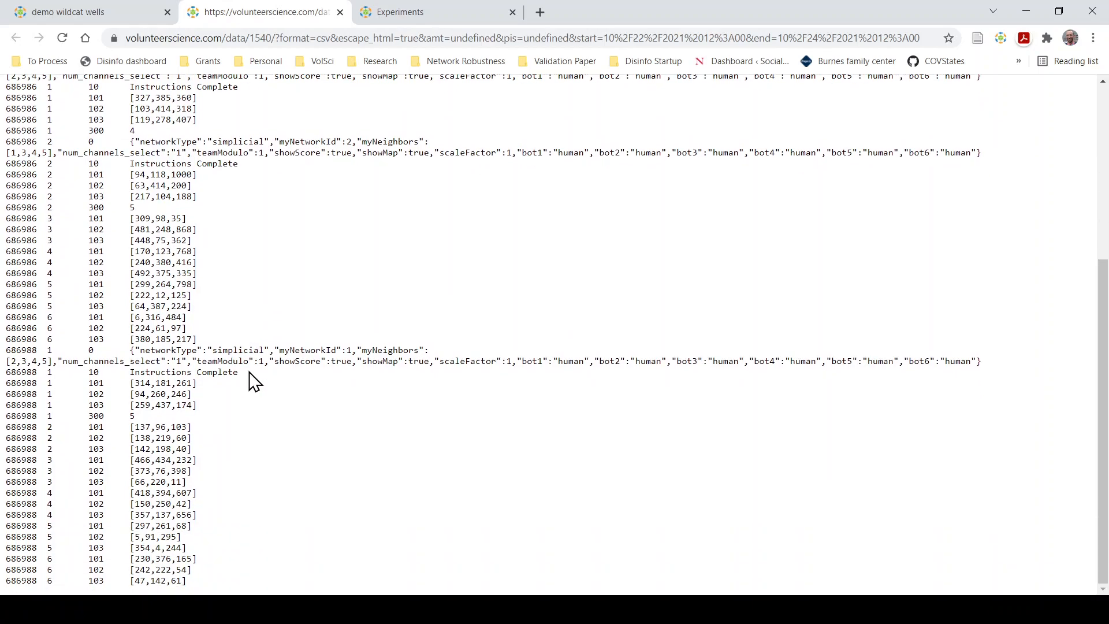
left_click_drag(16, 350, 99, 396)
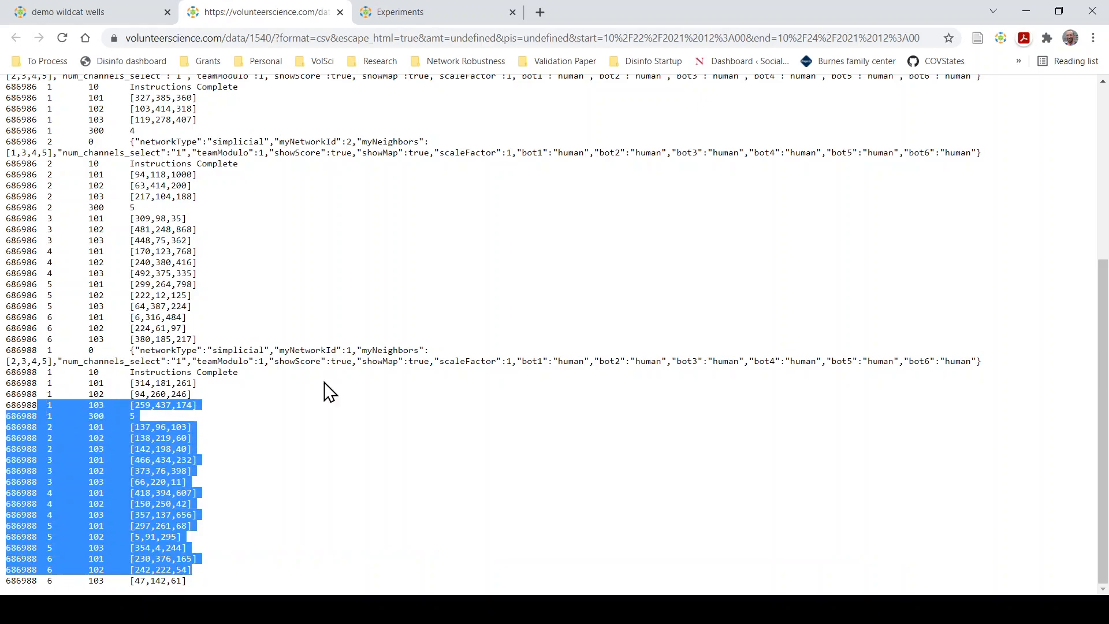
Compare the round 101 value triples of participant 1 in the first game and participant 2 in the second game
scroll(704, 450, "up", 5)
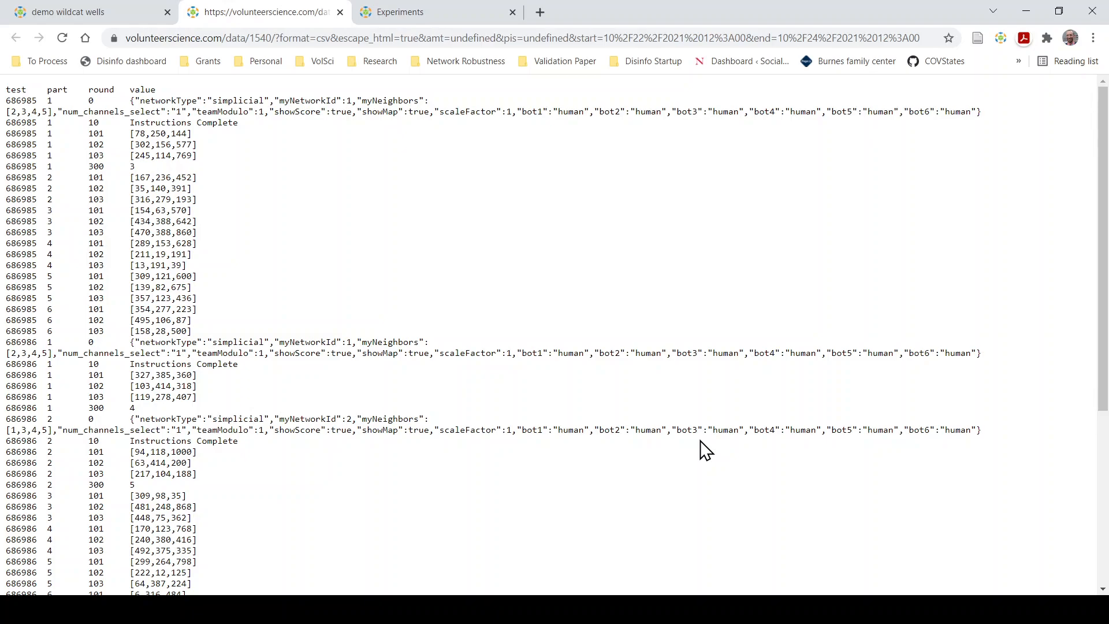
double_click(138, 136)
left_click(139, 135)
double_click(177, 132)
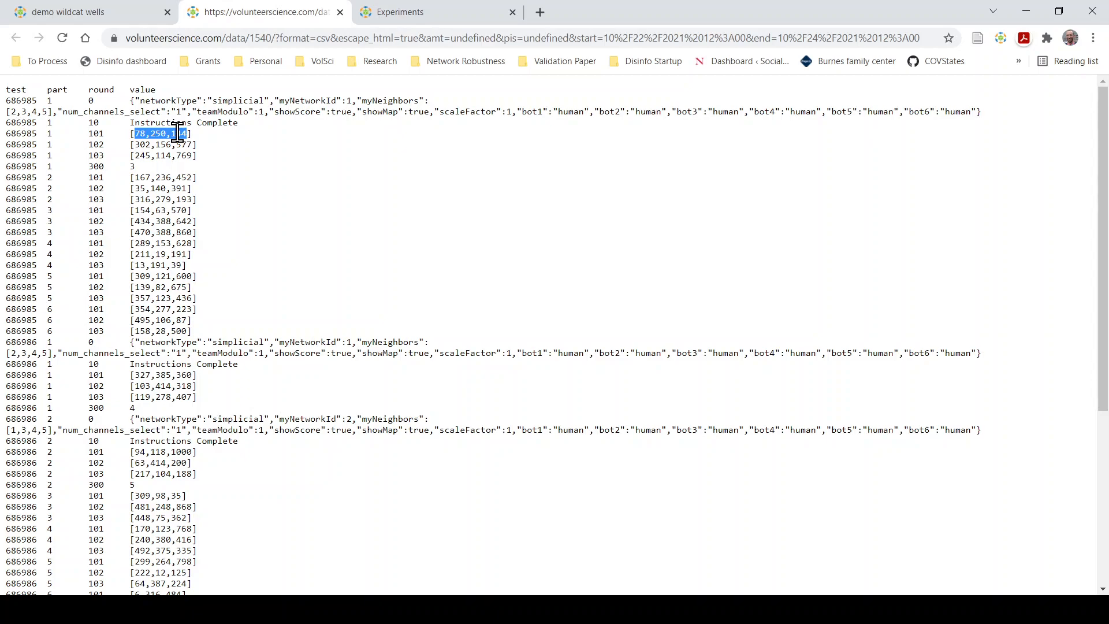
left_click(177, 133)
double_click(188, 451)
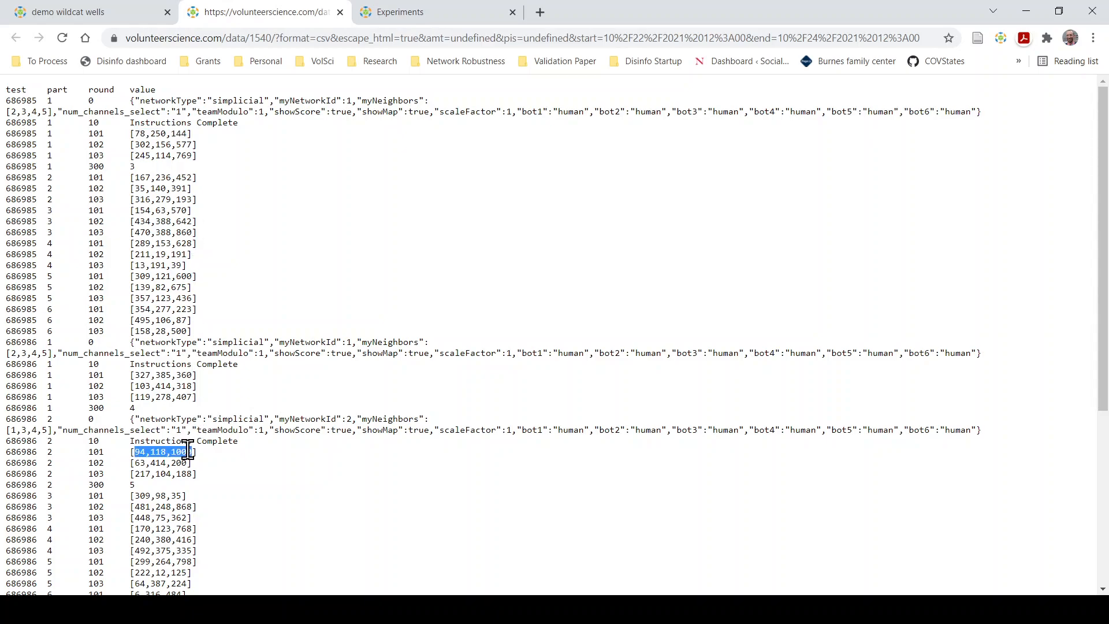
scroll(187, 451, "down", 1)
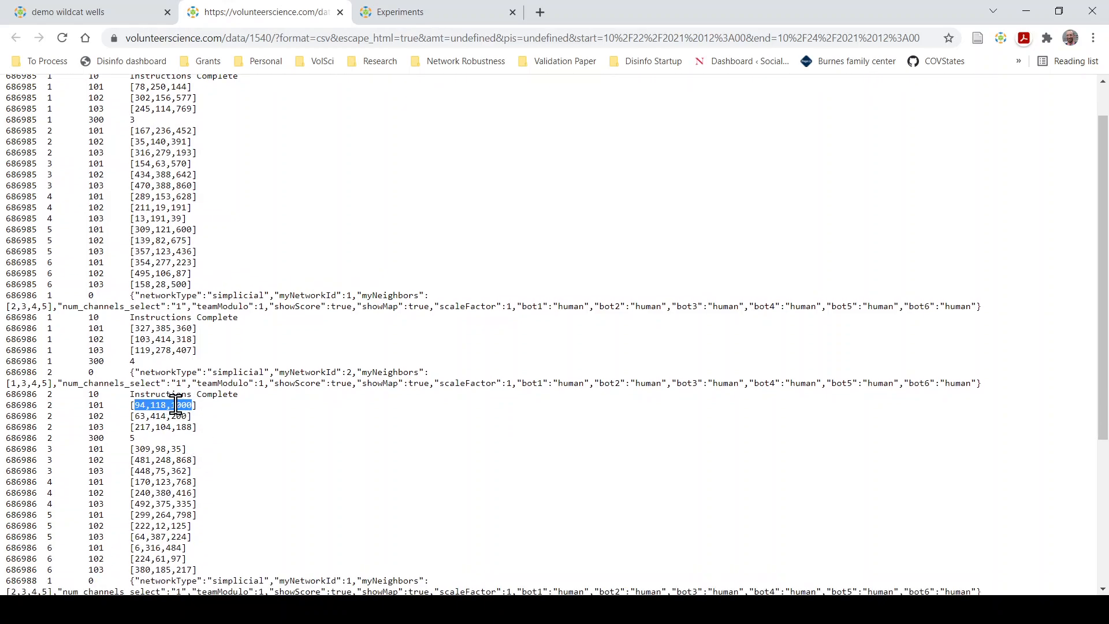
left_click(181, 408)
Skim the whole export once more and return to the data export settings of the demo wildcat wells study
scroll(234, 430, "down", 5)
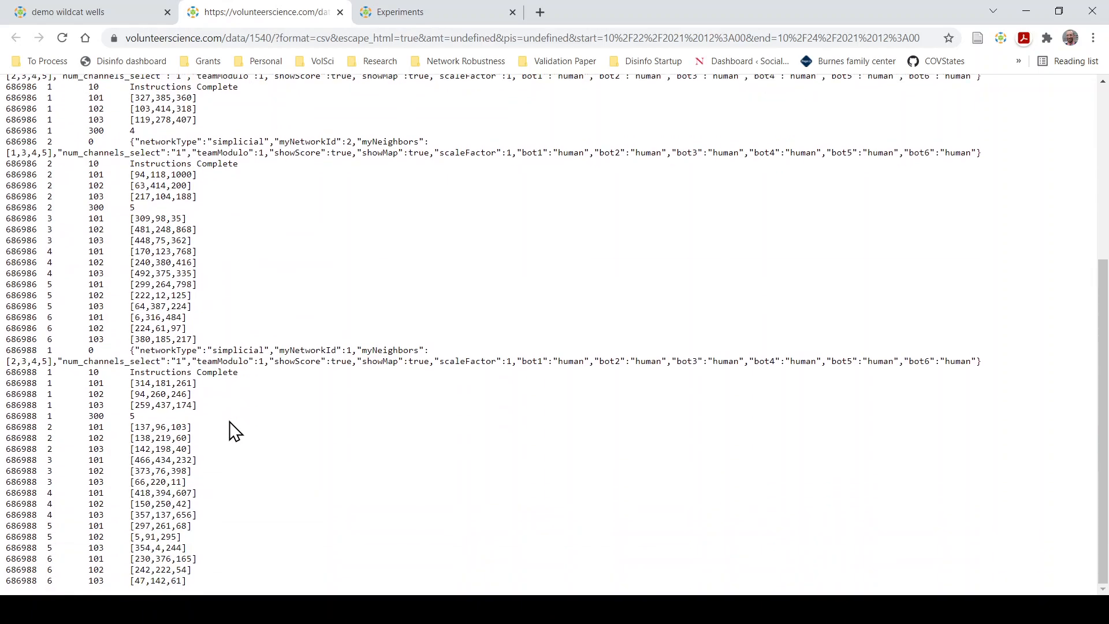
scroll(230, 422, "up", 6)
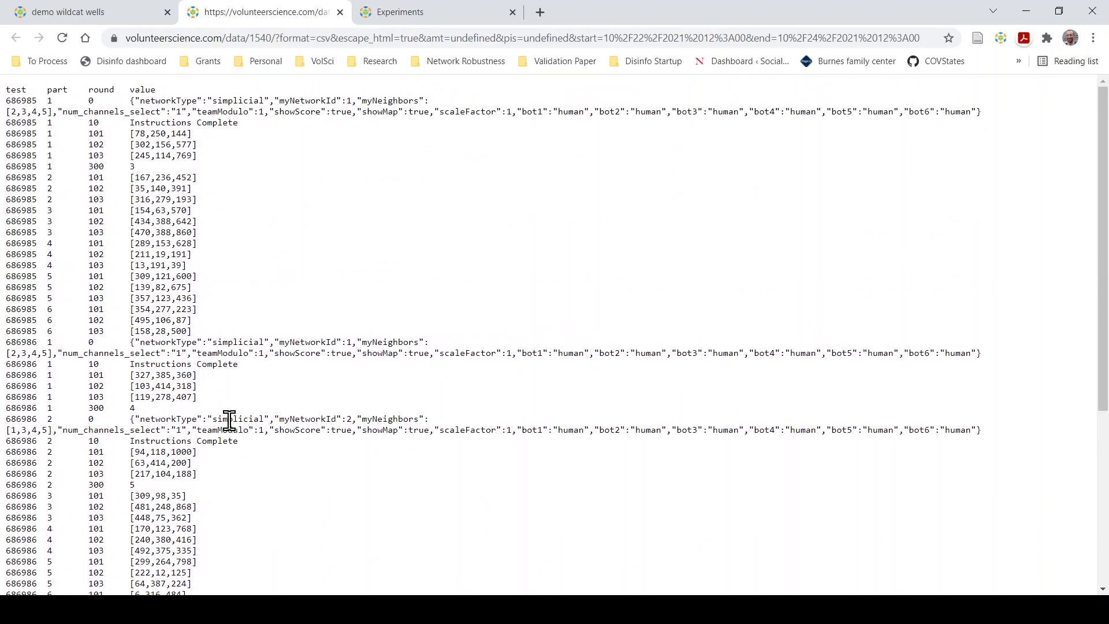
left_click(114, 15)
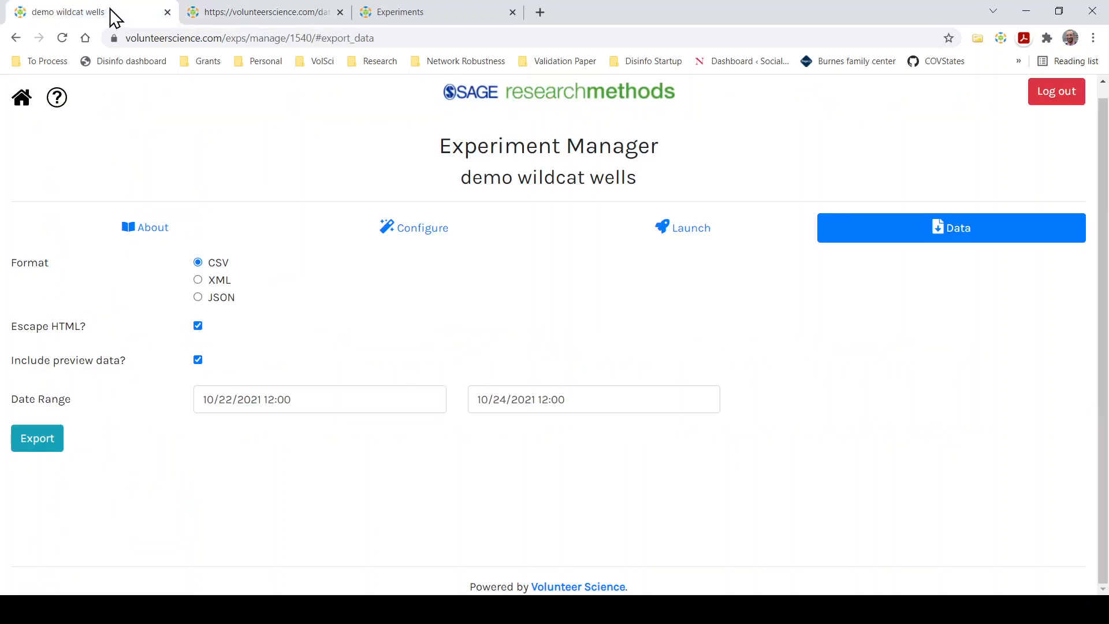